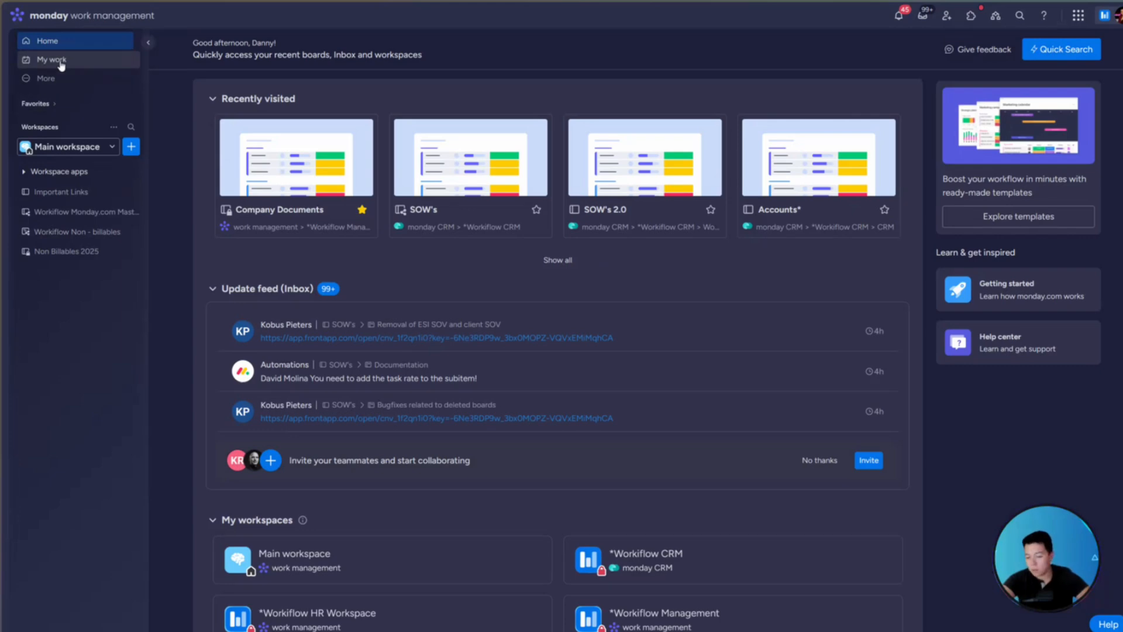
Step: Look up boards matching "sow" with Quick Search, and view the additional navigation options
left_click(50, 81)
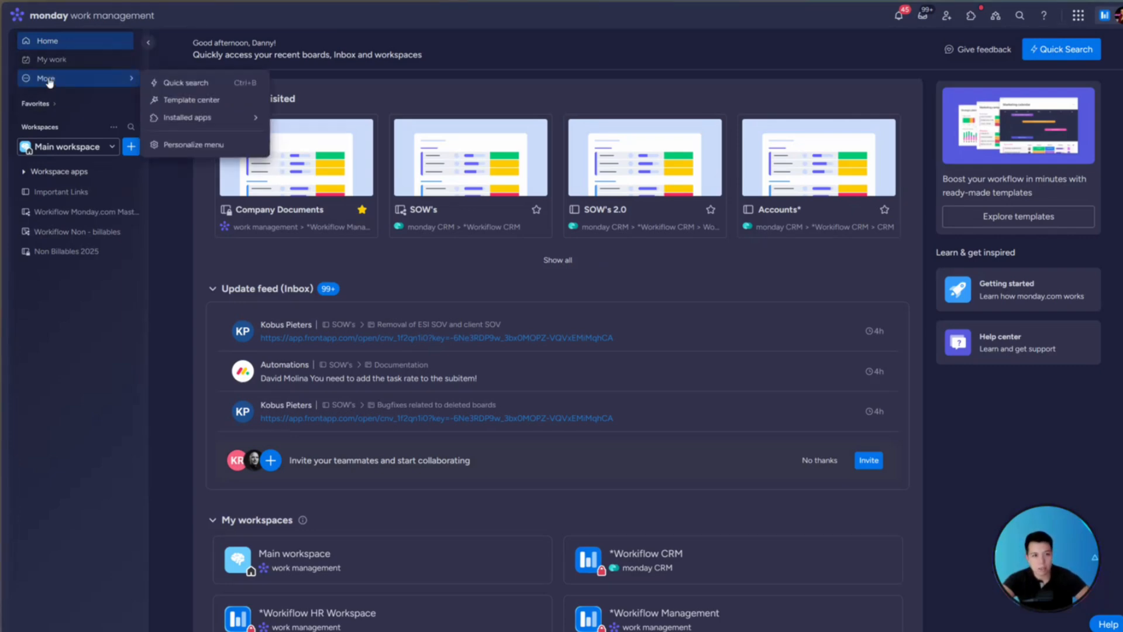
left_click(212, 88)
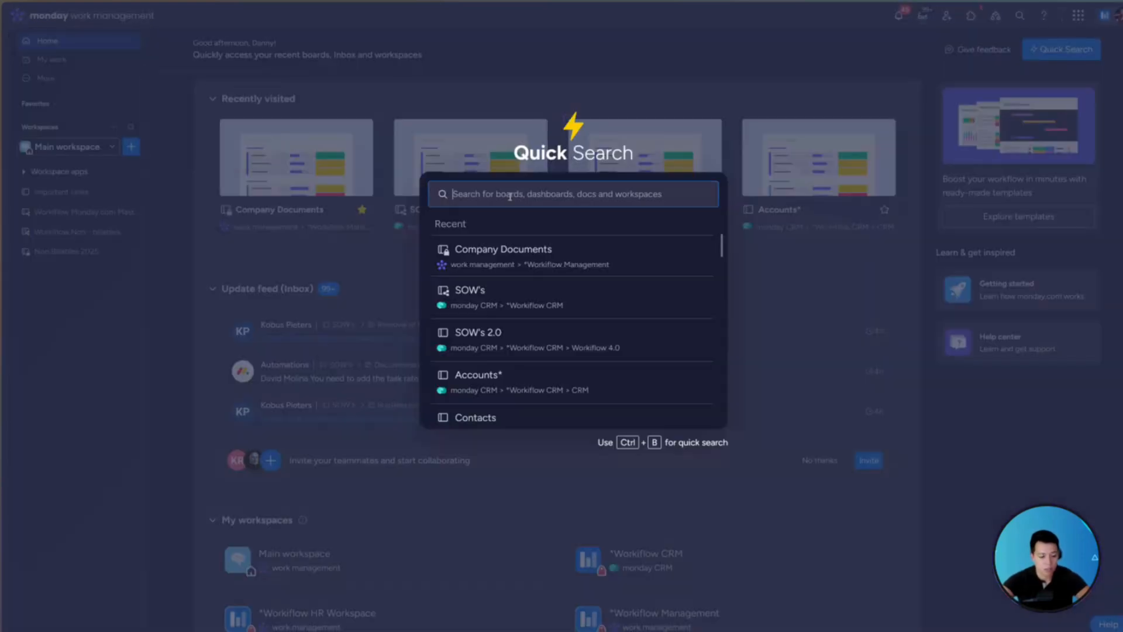
type("sow")
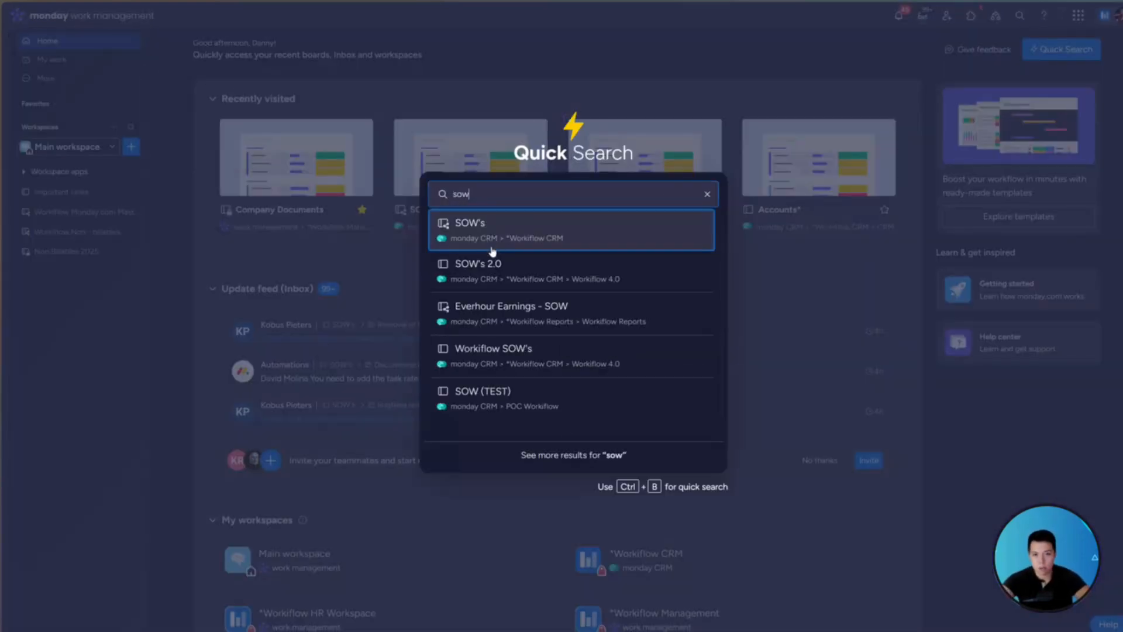
left_click(386, 241)
left_click(71, 82)
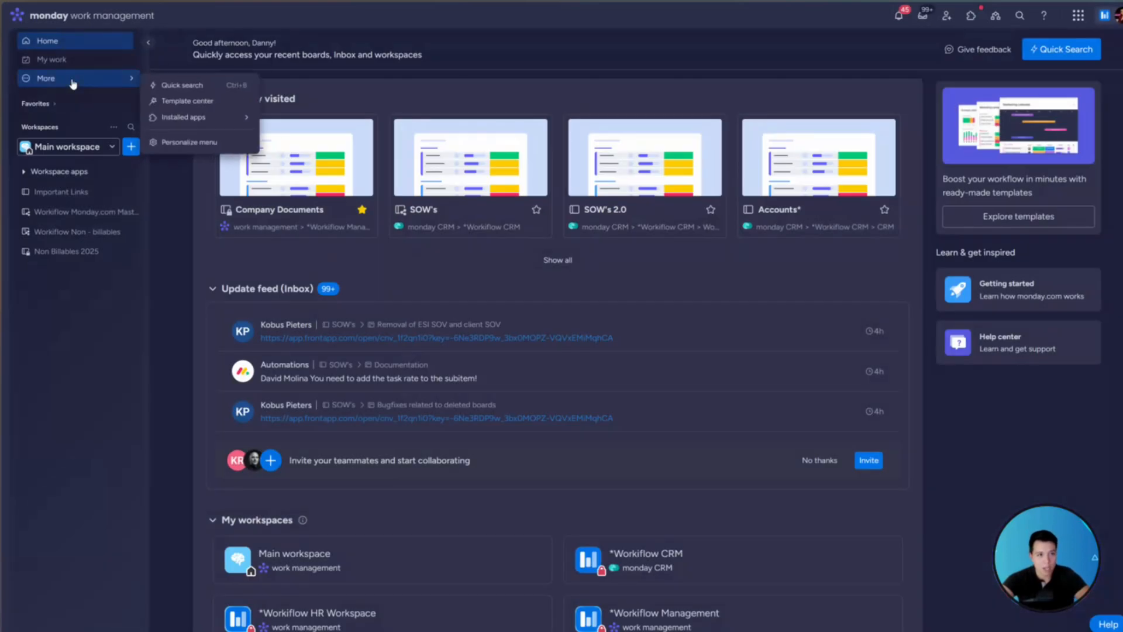
mouse_move(197, 121)
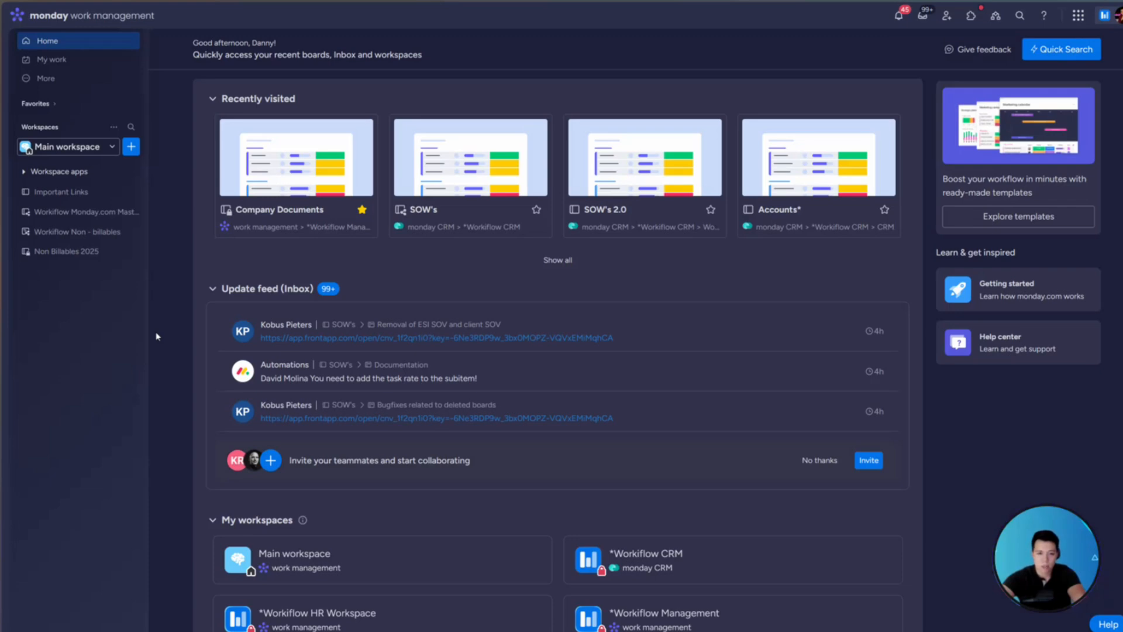
Step: Create a new board named "Example Project 1" in the main workspace, with Main privacy and Tasks as what it manages
left_click(131, 146)
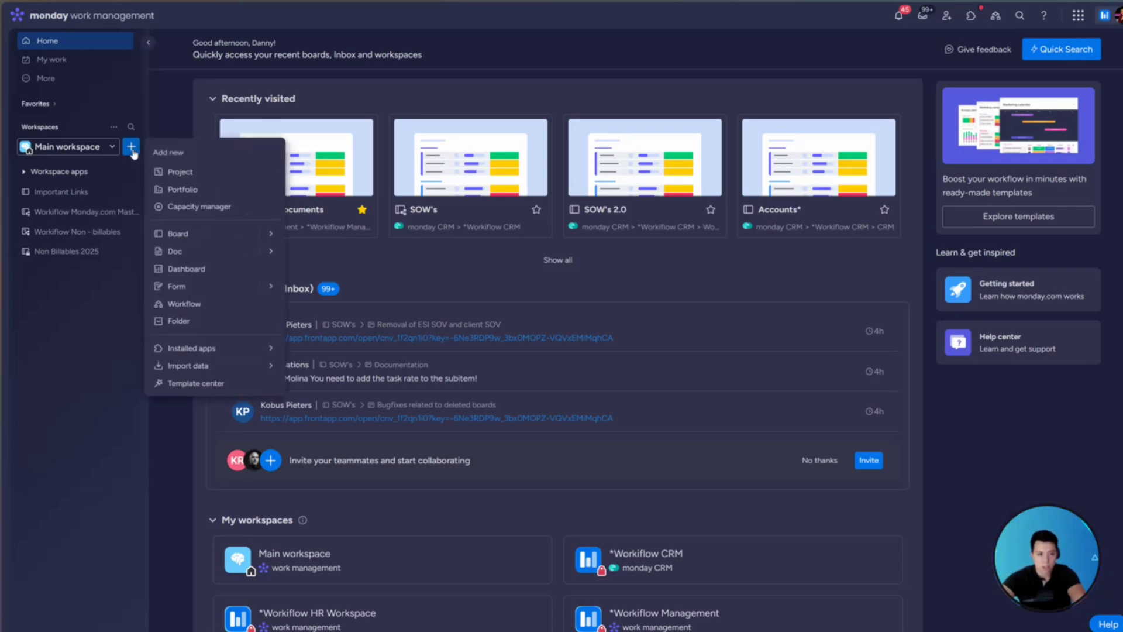
mouse_move(211, 235)
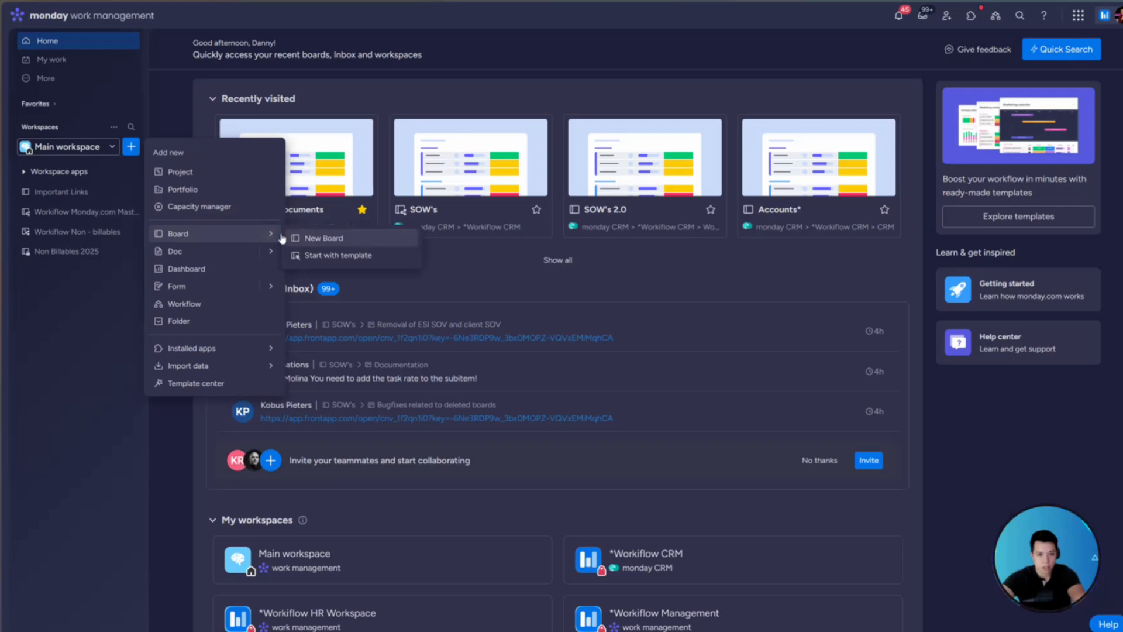
left_click(318, 239)
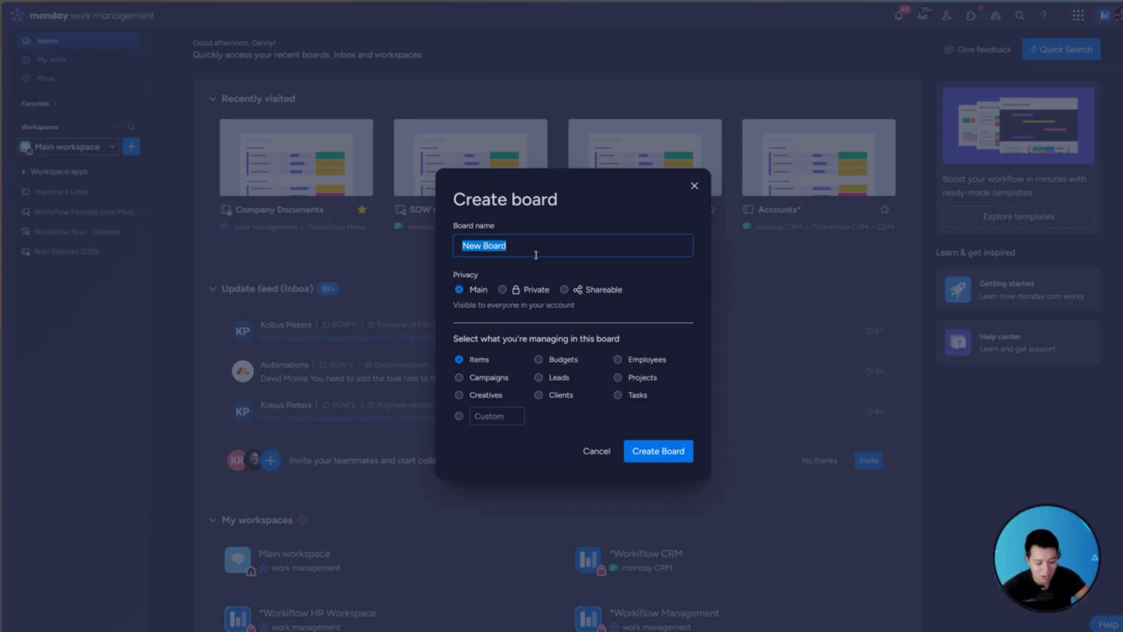
type("Exa")
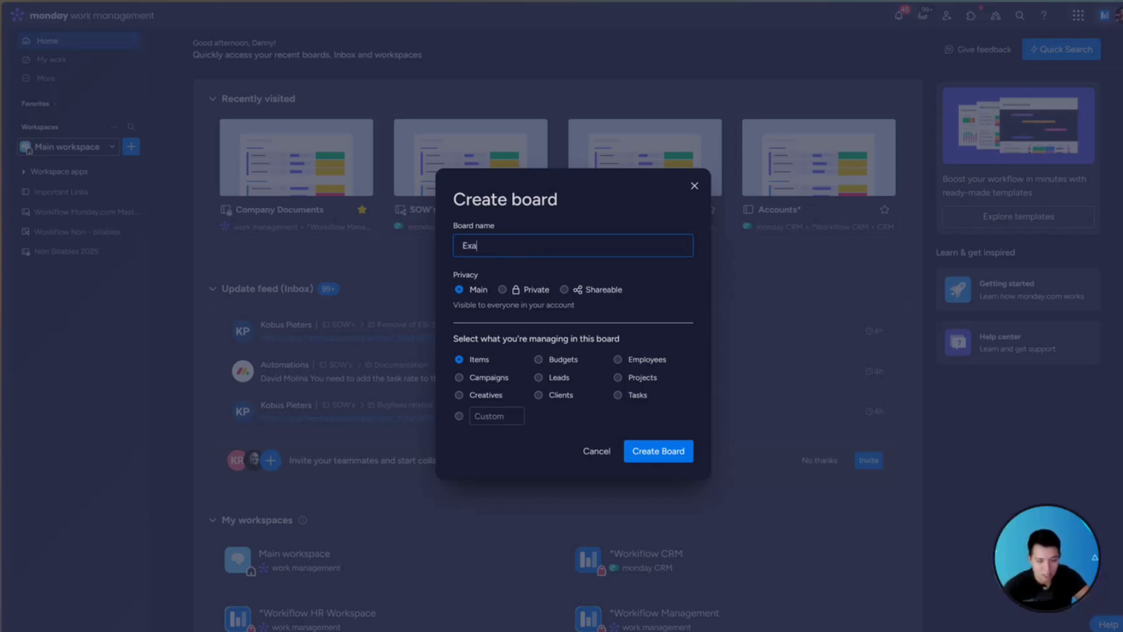
type("mple Project")
key("BackSpace")
key("BackSpace")
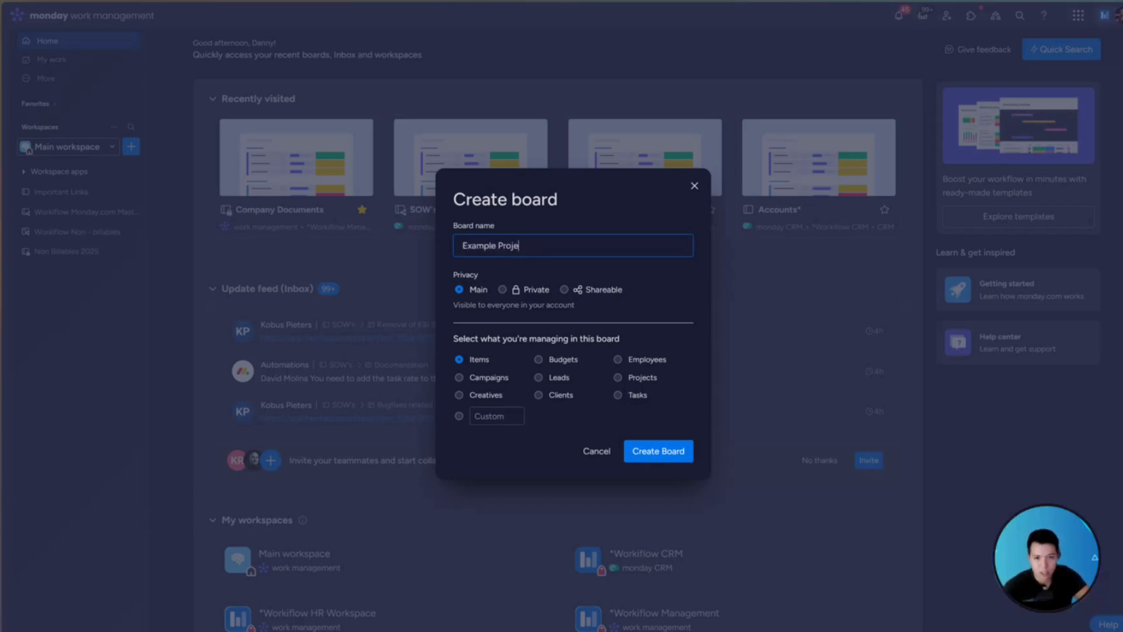
type("ct 1")
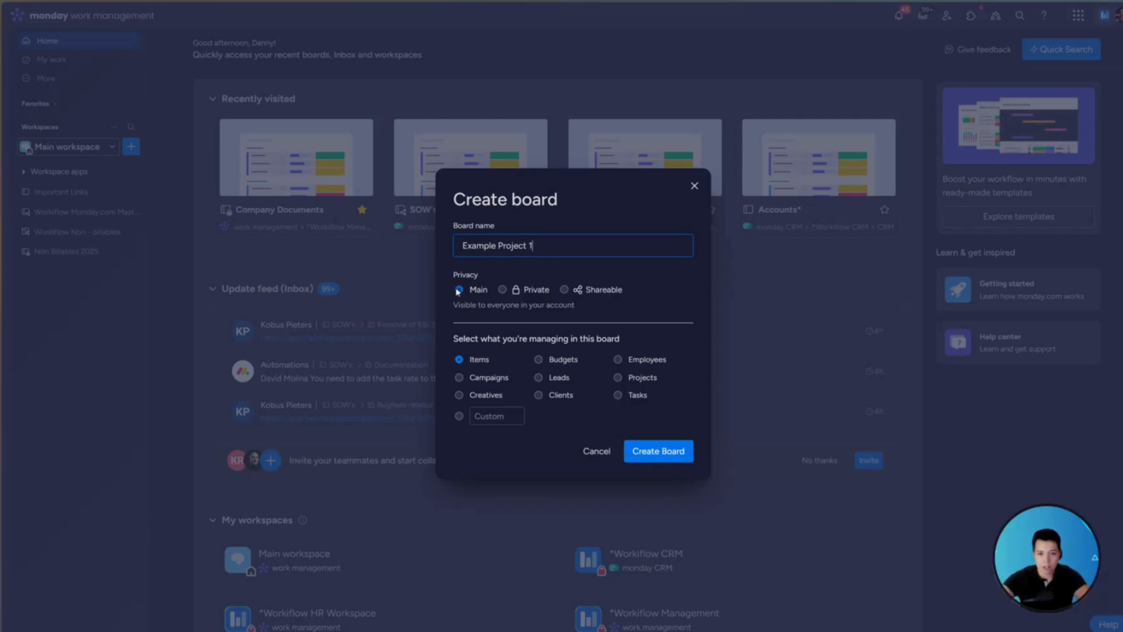
left_click(619, 395)
left_click(658, 454)
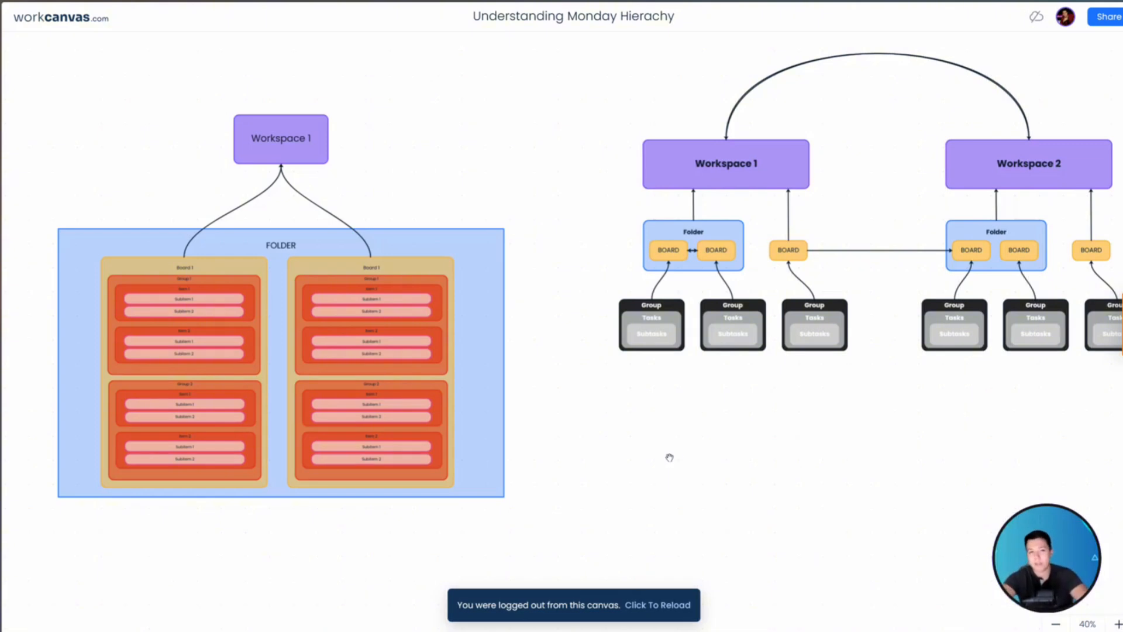
Step: Switch to the workcanvas diagram and examine how Workspace 1 nests its folder, boards, groups, items and subitems
left_click_drag(657, 480, 747, 487)
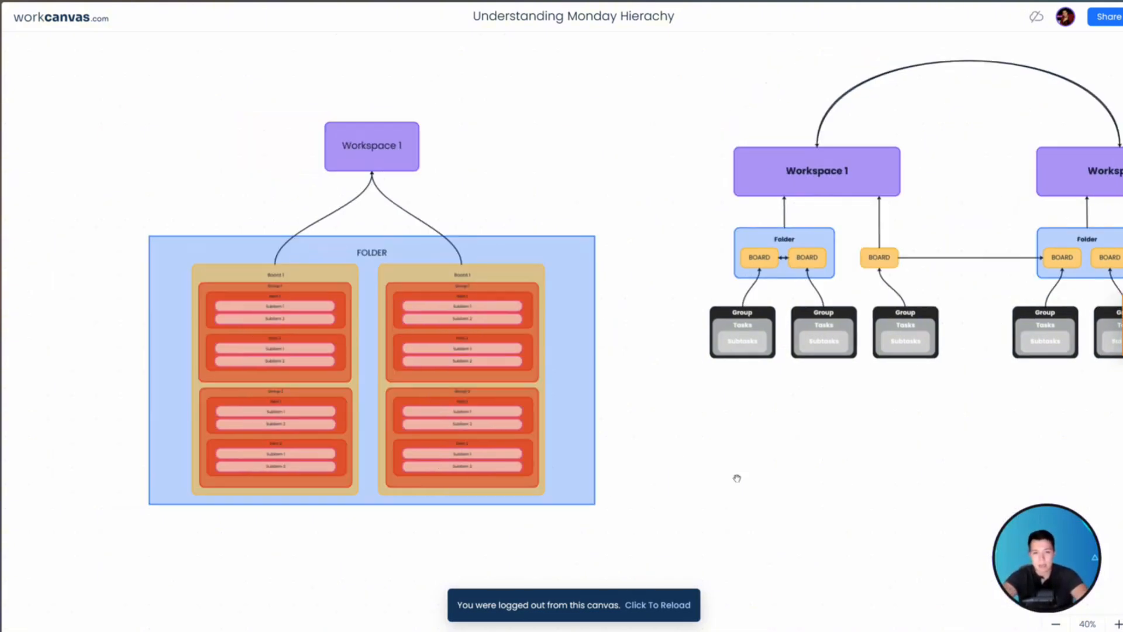
scroll(268, 488, "up", 5)
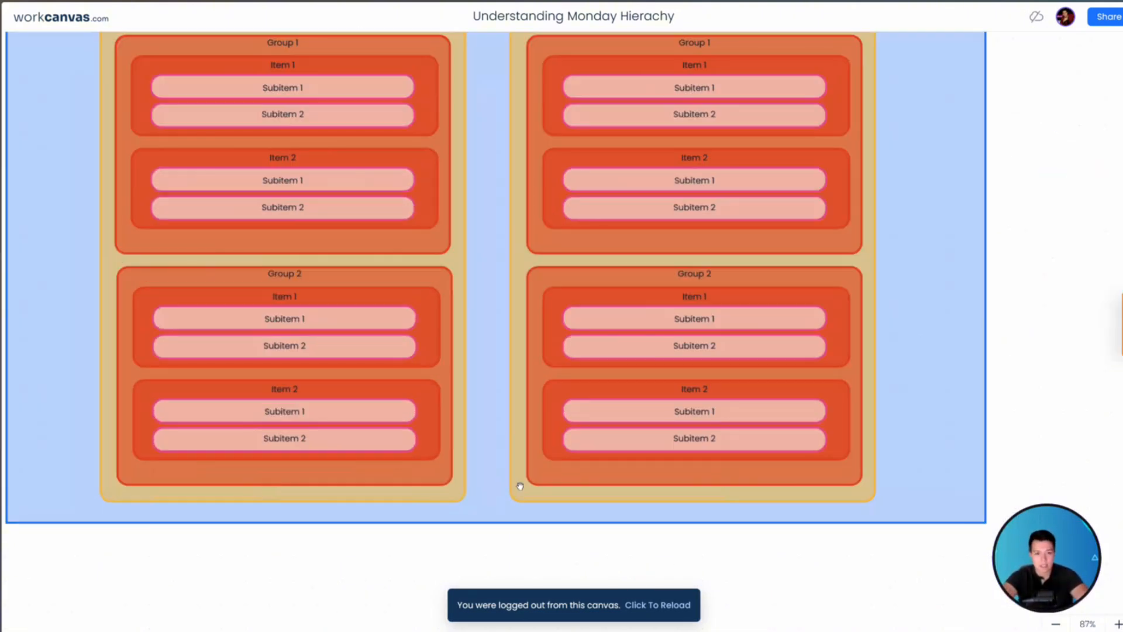
scroll(519, 484, "up", 5)
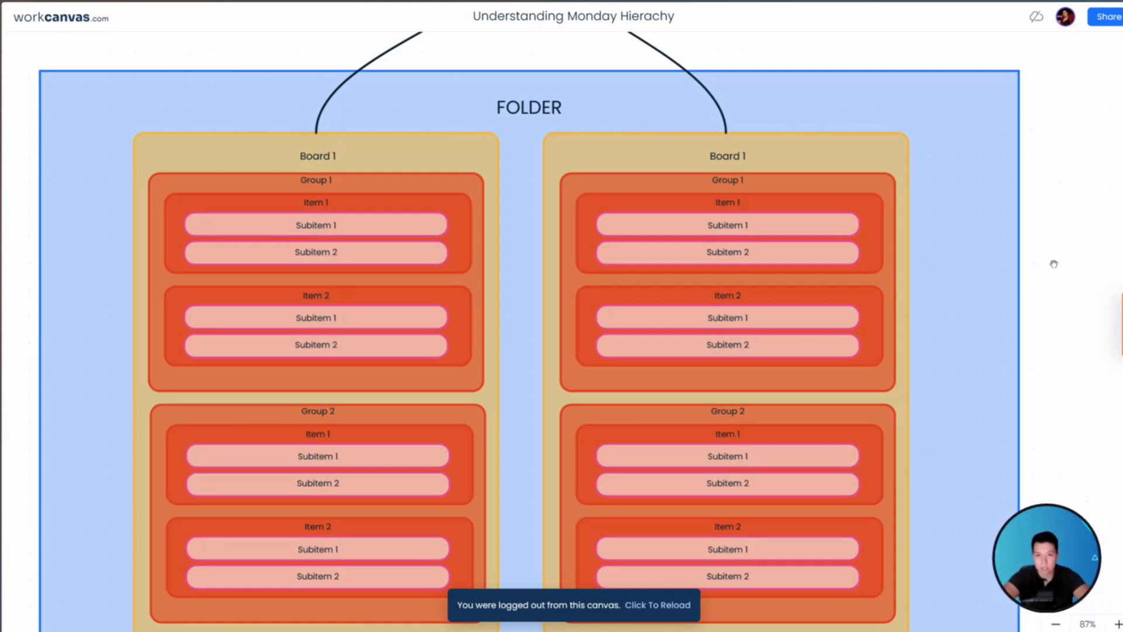
left_click_drag(1051, 113, 1018, 182)
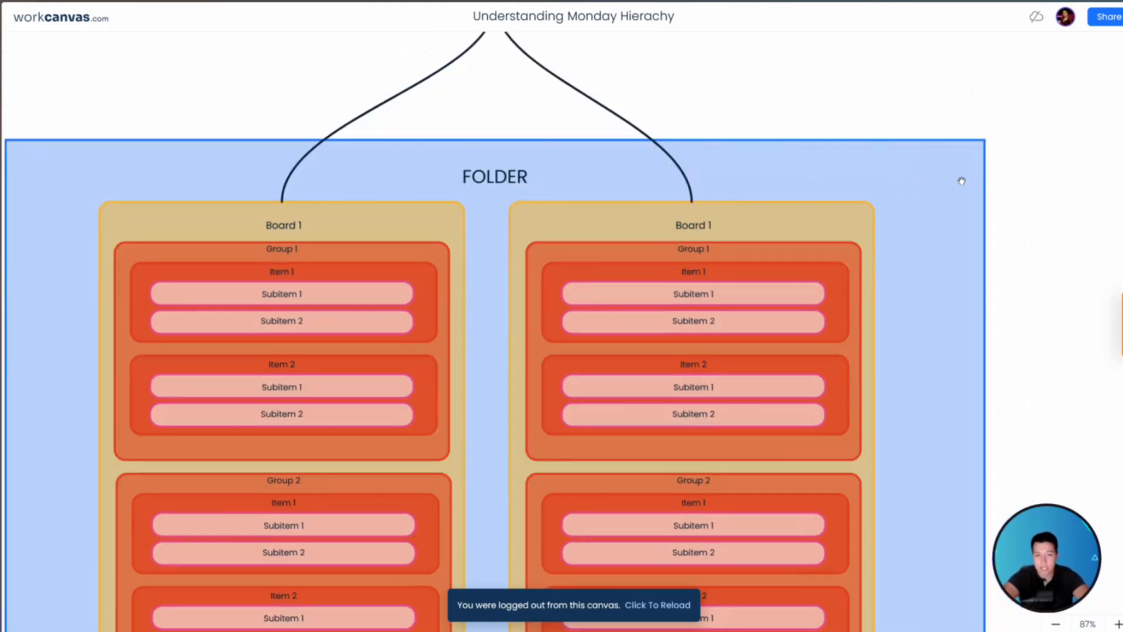
left_click_drag(608, 105, 597, 283)
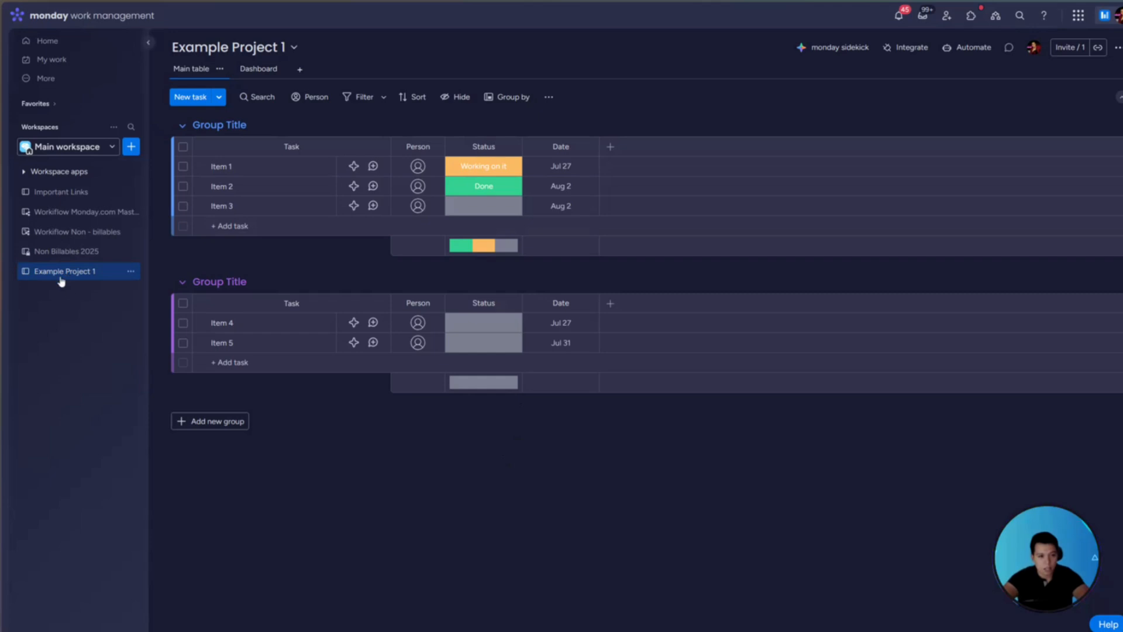
Step: In monday work management, add a new folder to the main workspace and move Non Billables 2025 and Example Project 1 into it
left_click(131, 146)
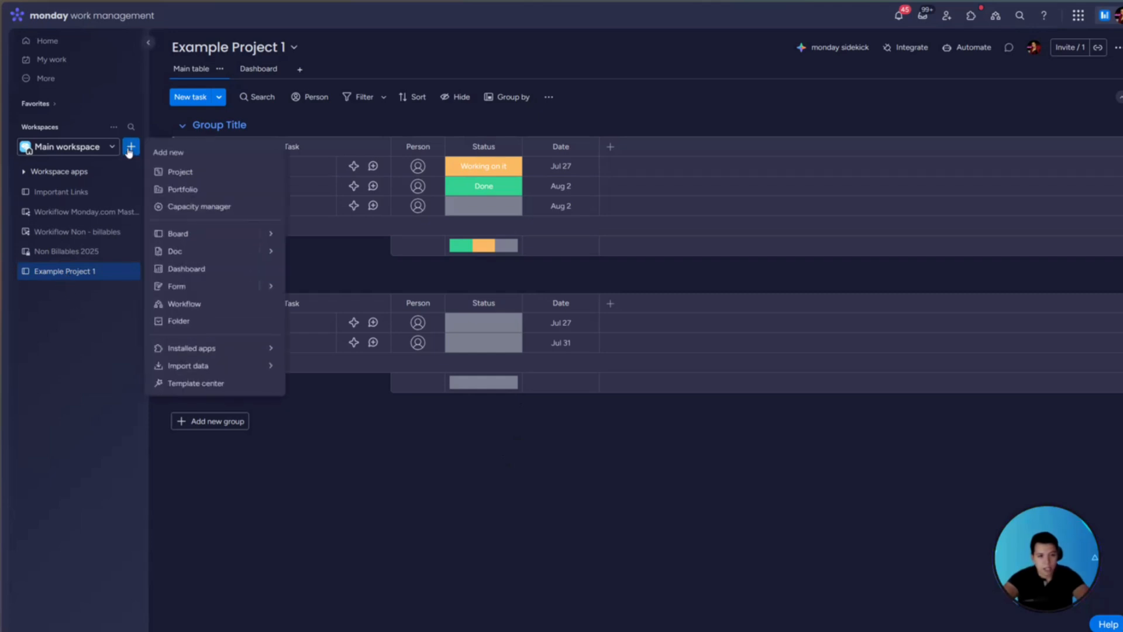
left_click(179, 321)
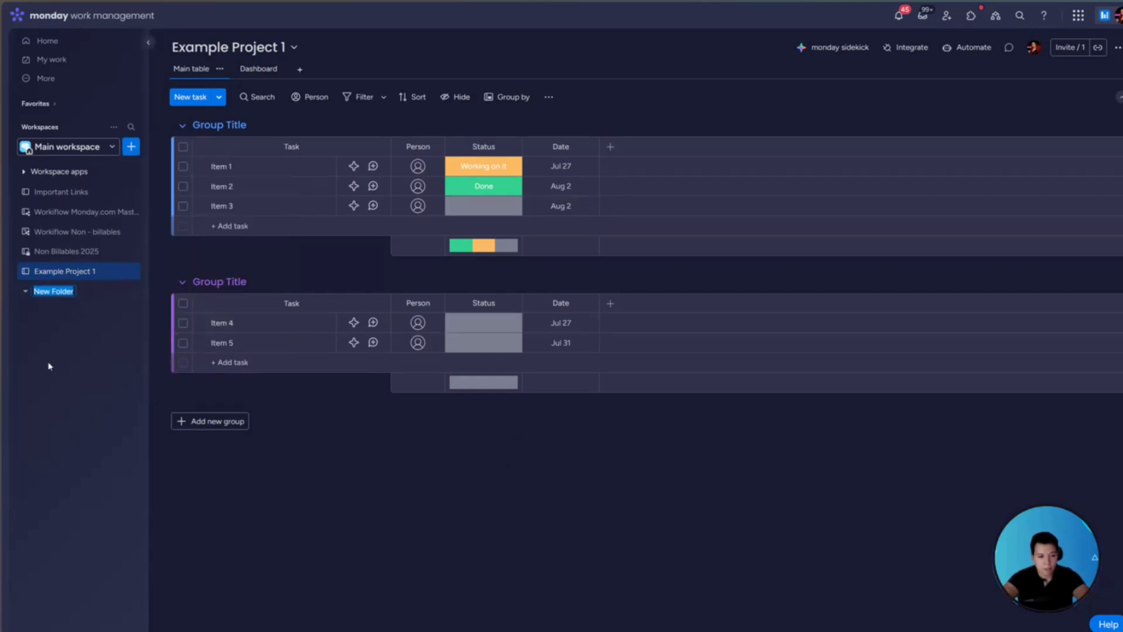
mouse_move(91, 271)
left_mouse_down()
mouse_move(92, 289)
mouse_move(103, 270)
left_mouse_up()
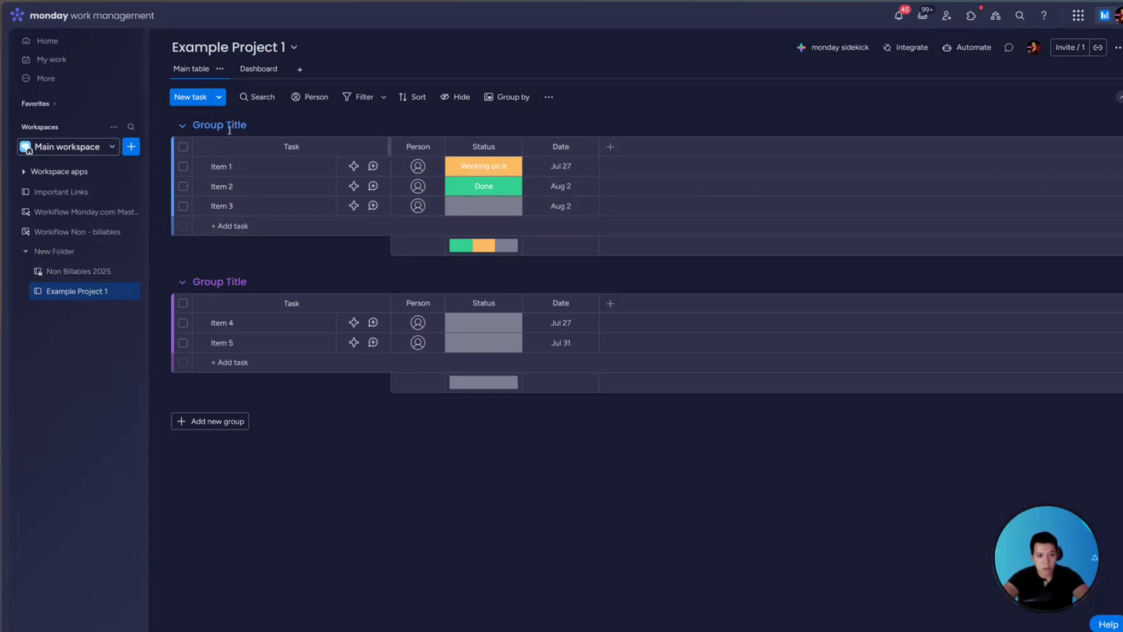
Step: Add two subitems named "subitem 1" and "subitem 2" under Item 1 in the board's first group
key("ctrl+g")
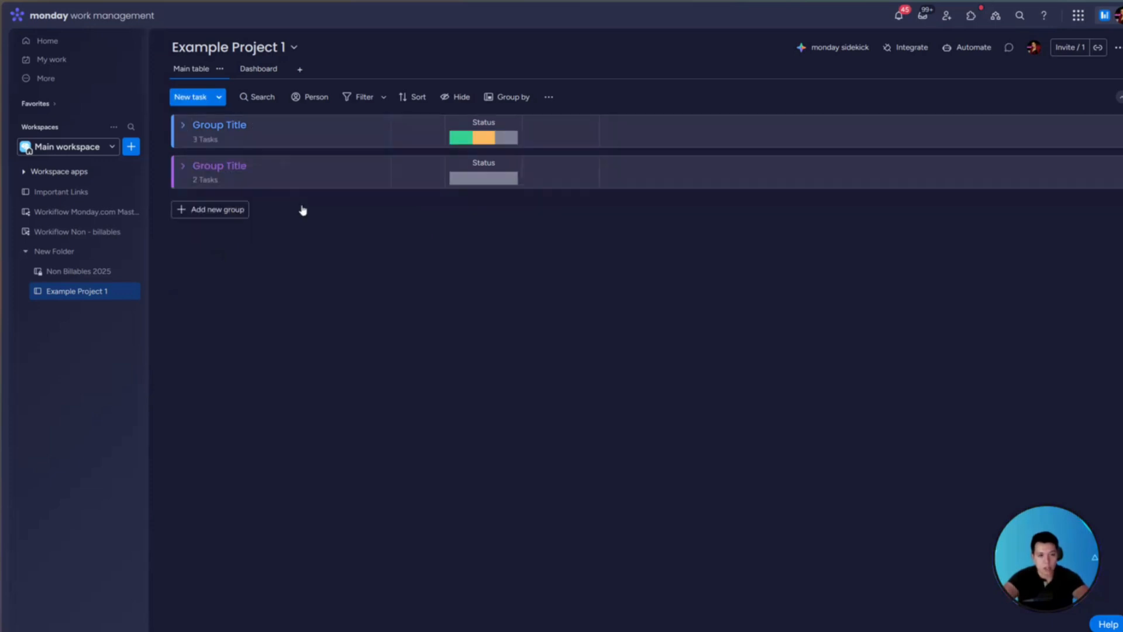
key("ctrl+g")
left_click(199, 167)
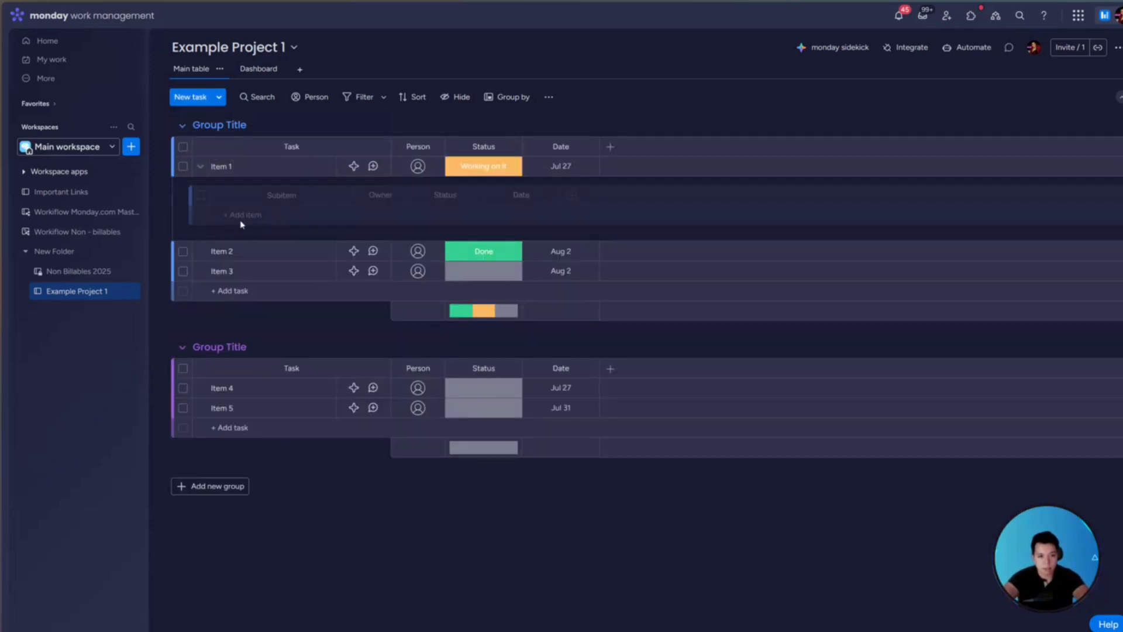
left_click(241, 216)
type("subitem ")
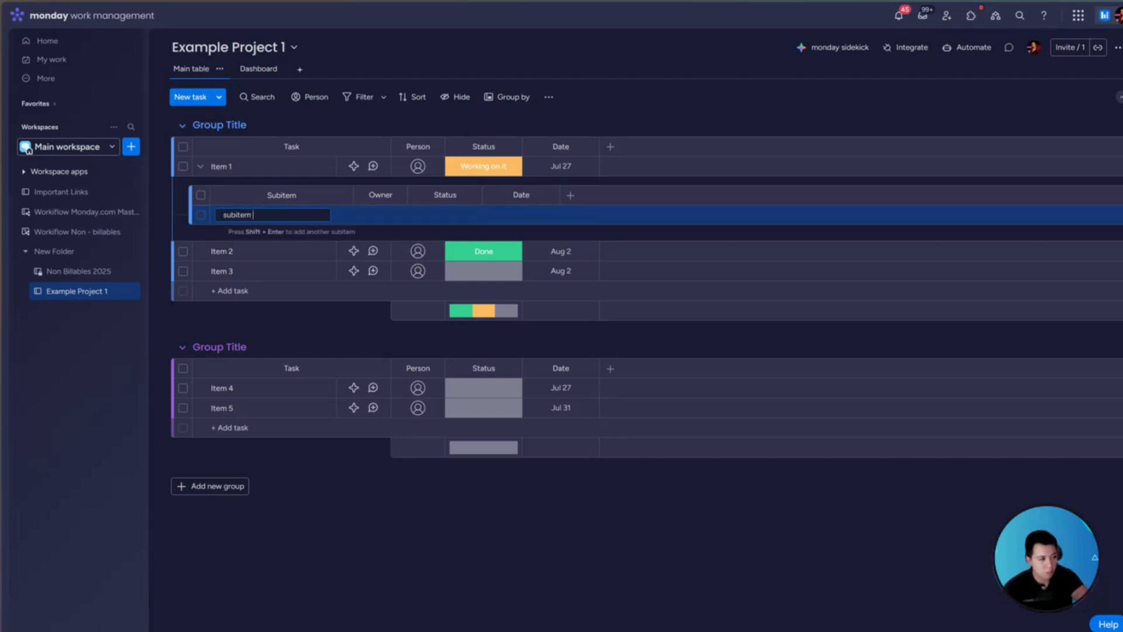
type("1")
key("Return")
type("subitem 2")
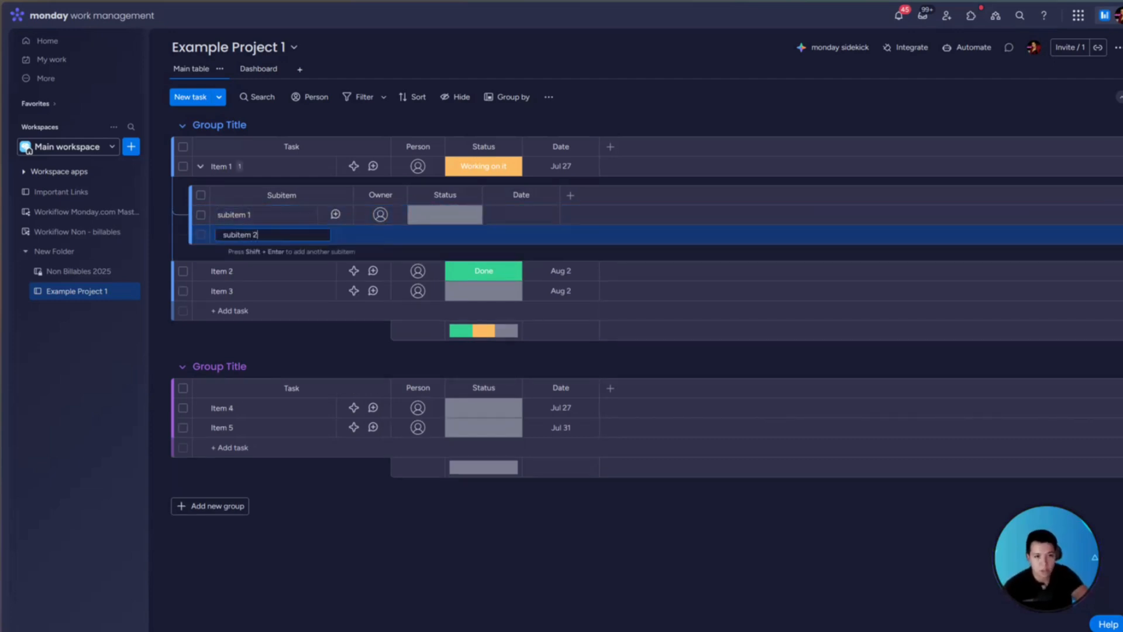
key("Return")
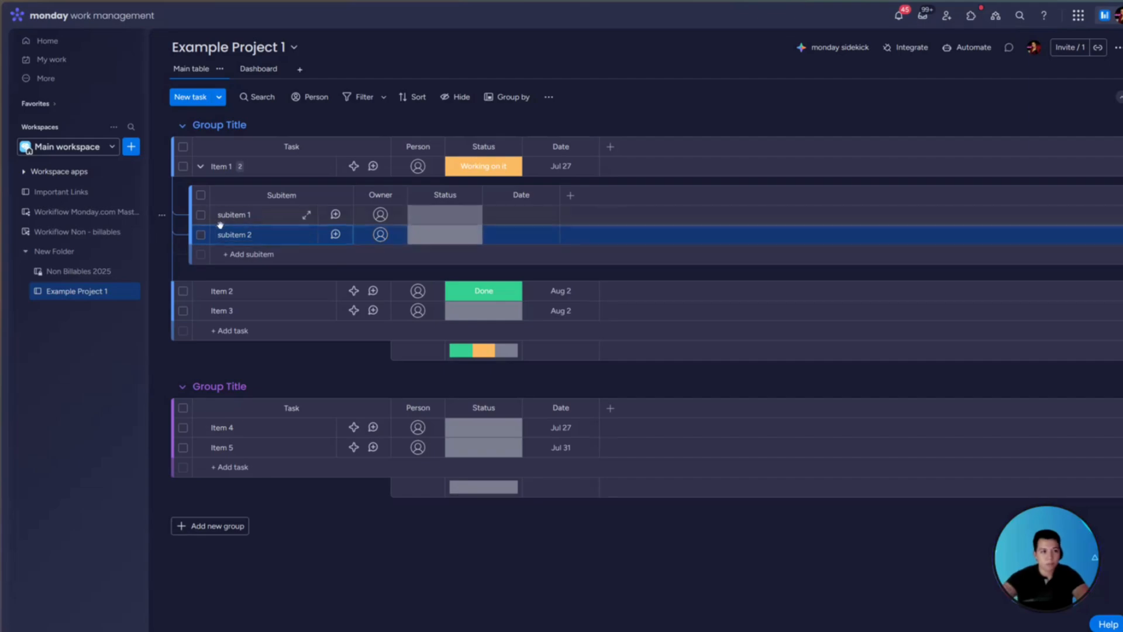
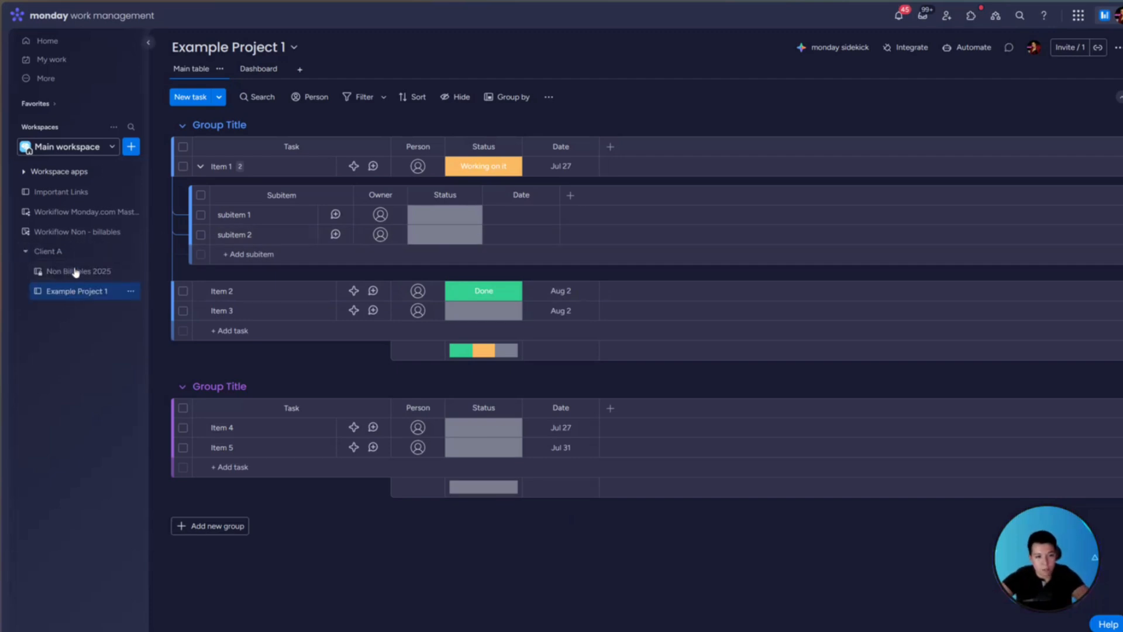
Step: Add a "Client B" folder containing a "Project 2" board, and reopen the Example Project 1 board under Client A
left_click(135, 150)
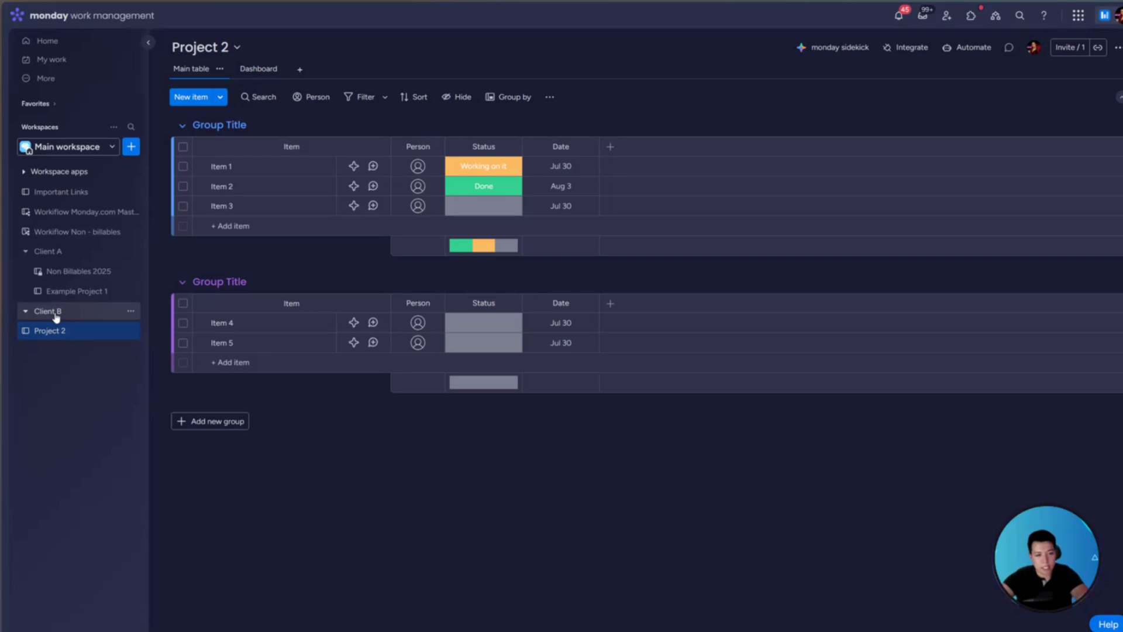
left_click(25, 251)
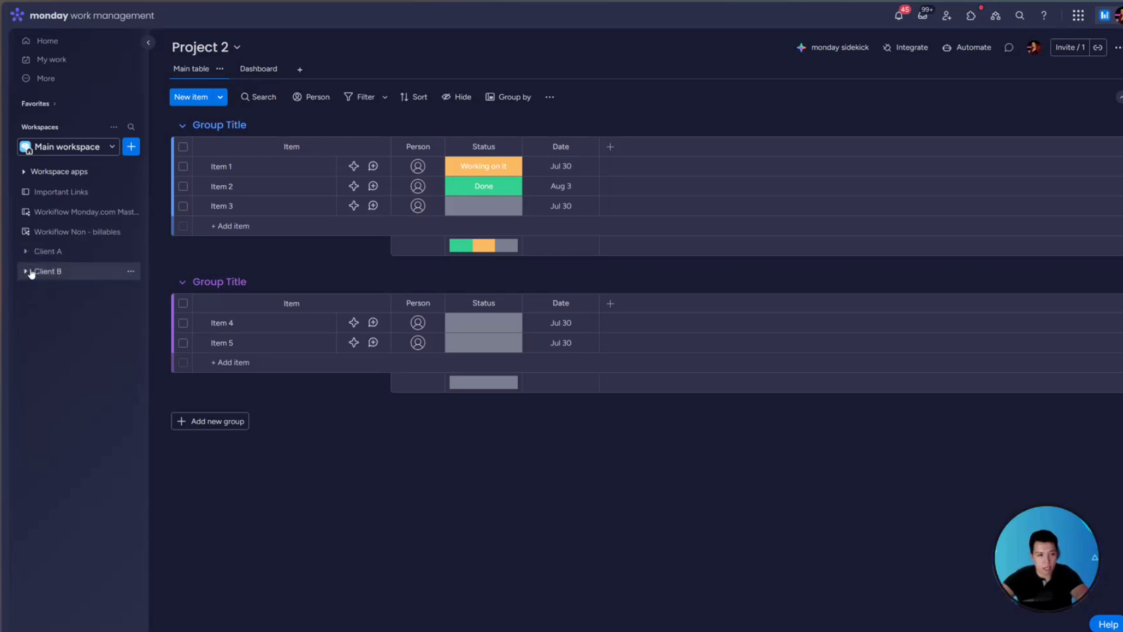
left_click(25, 251)
left_click(58, 291)
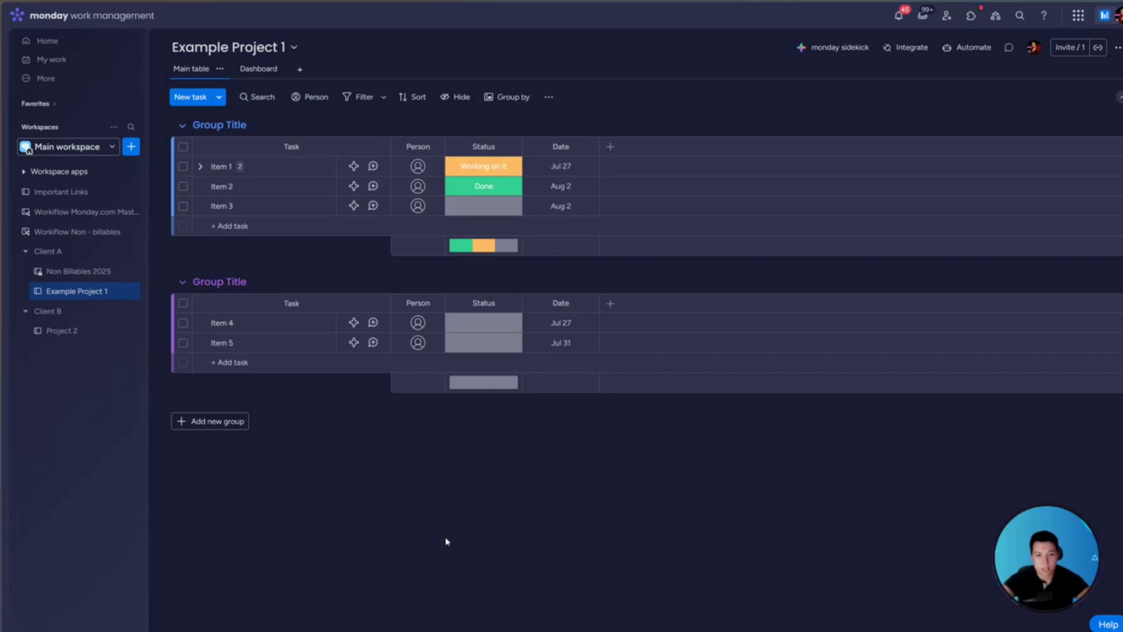
Step: Add a new group named "Completed" below the existing groups of Example Project 1
left_click(224, 424)
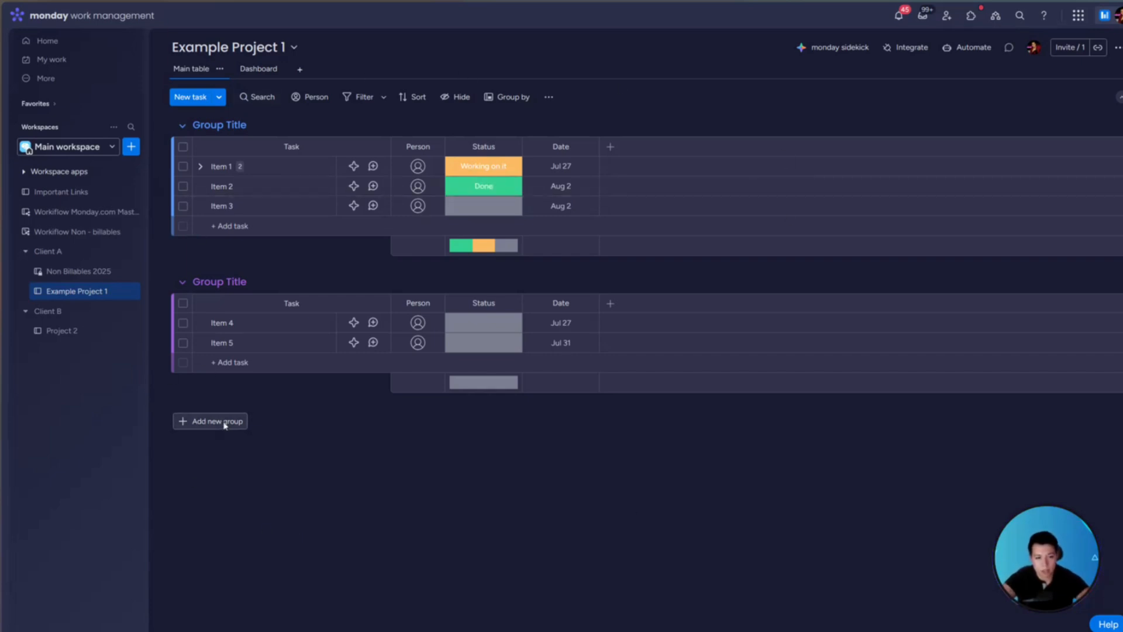
double_click(224, 419)
key("ctrl+a")
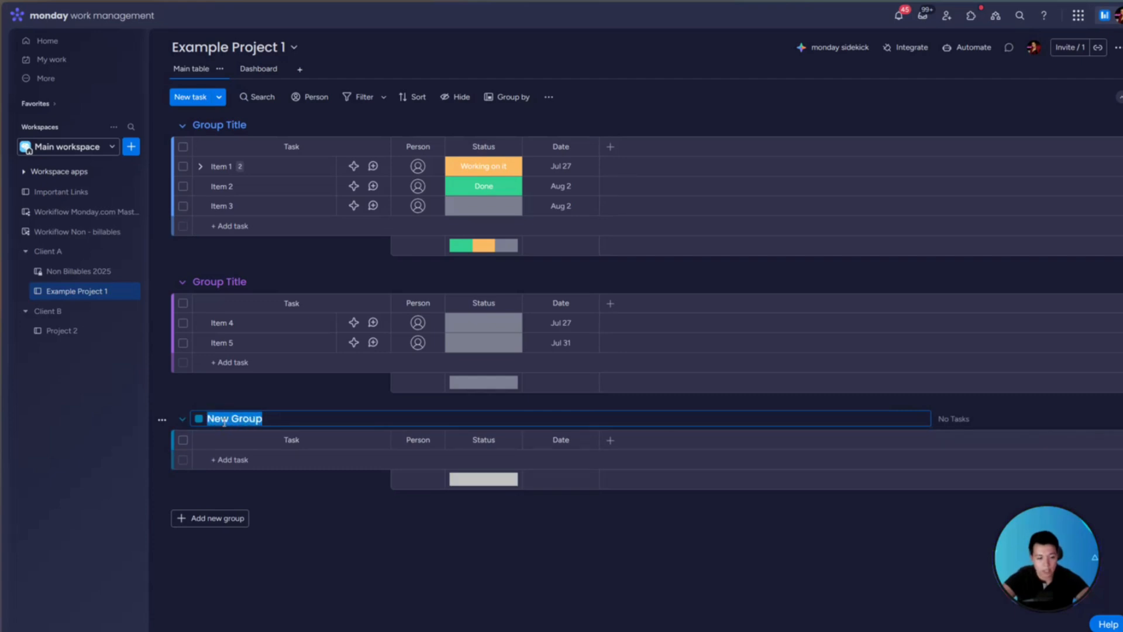
type("Completed")
Step: Rename the first group to "Not Started" and the second group to "In Progress"
left_click(227, 131)
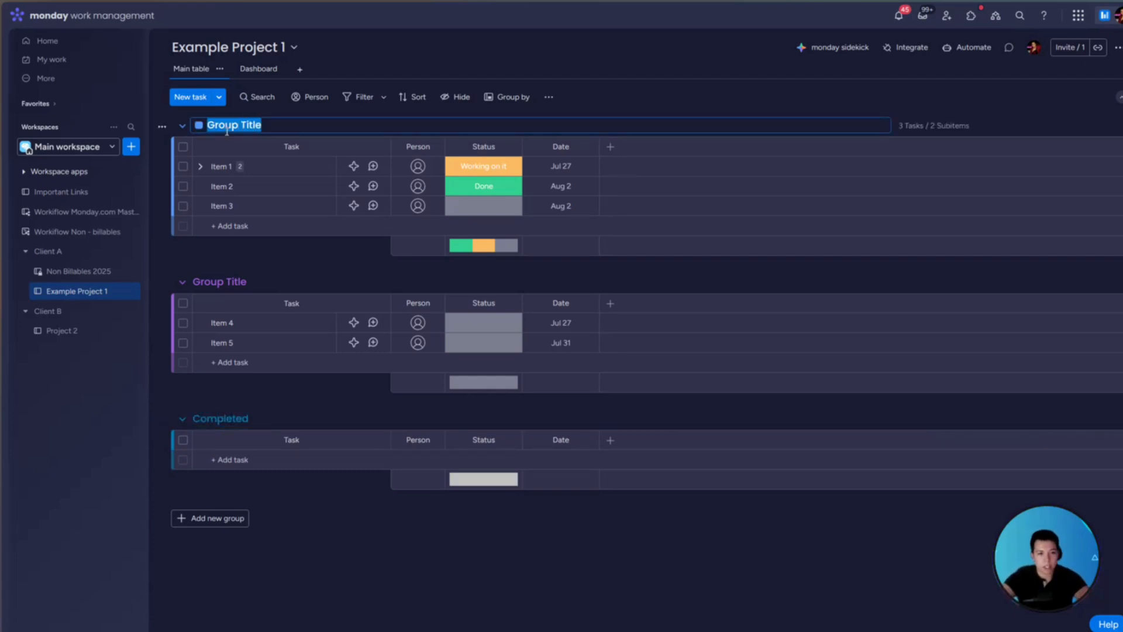
type("Not Started")
left_click(219, 281)
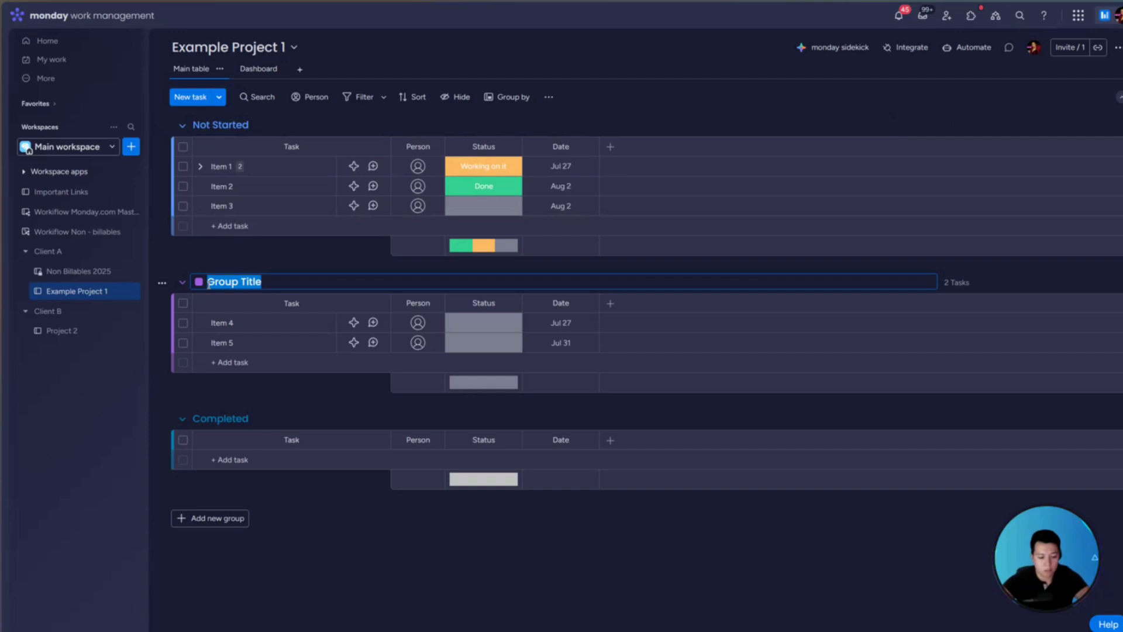
type("In Progress")
key("Return")
Step: Change the color of the Completed group to bright green
left_click(216, 418)
left_click(198, 419)
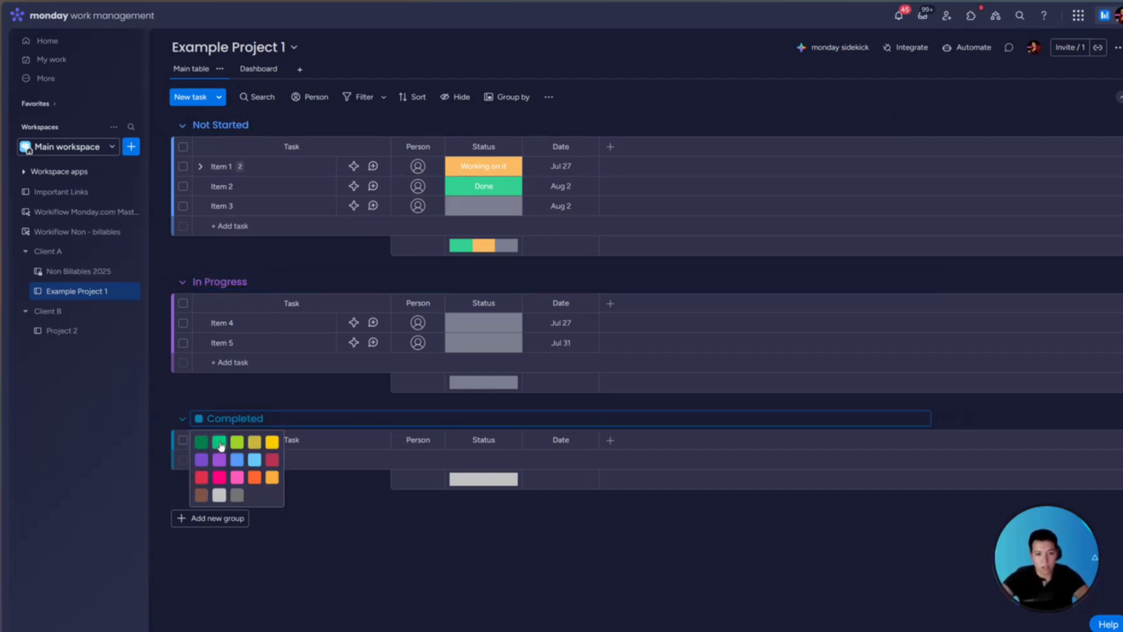
left_click(220, 445)
left_click_drag(278, 451, 351, 245)
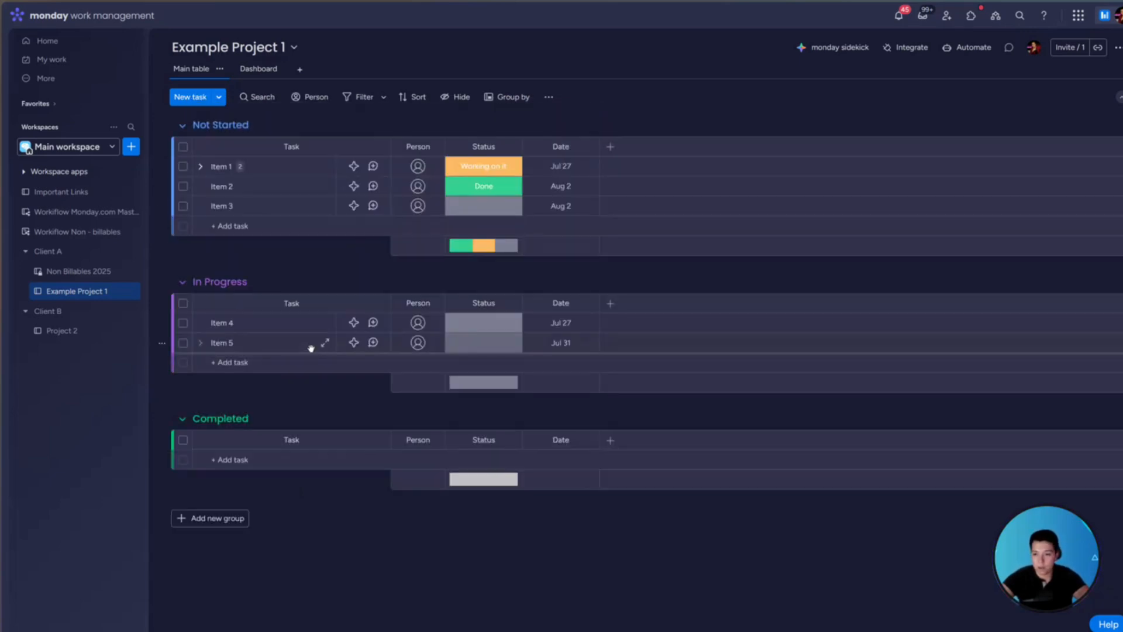
Step: Rename Items 1–5 "Build out the estimate sheet", "Reach out to vendor A", "Create a email campaign", "Develop plan for client" and "Book a training session"
left_click(230, 167)
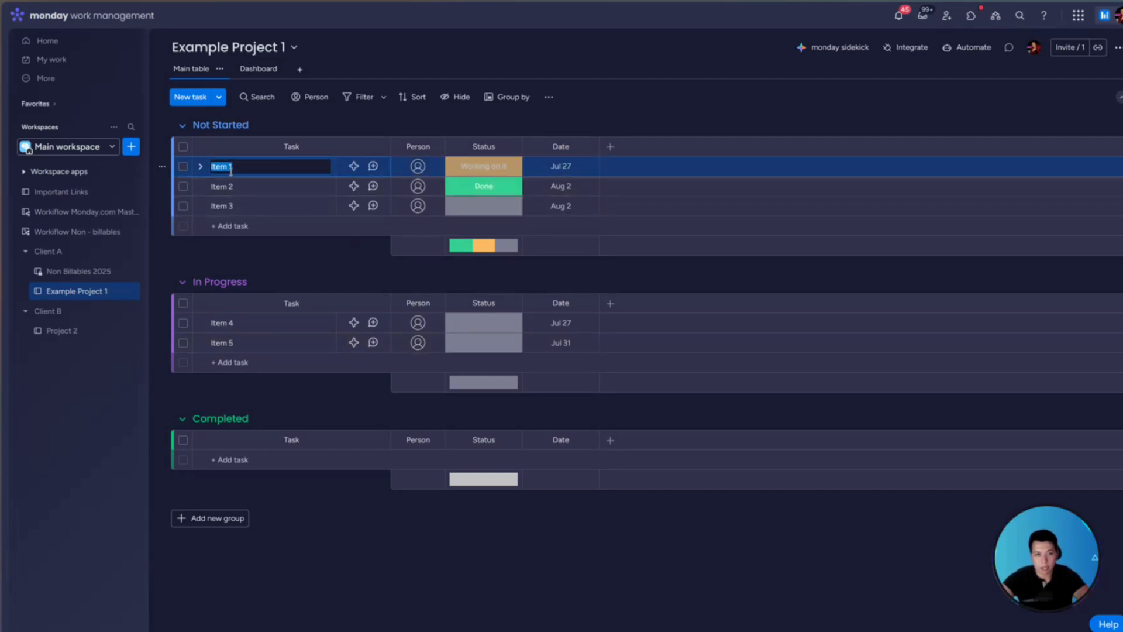
type("Build out the estima")
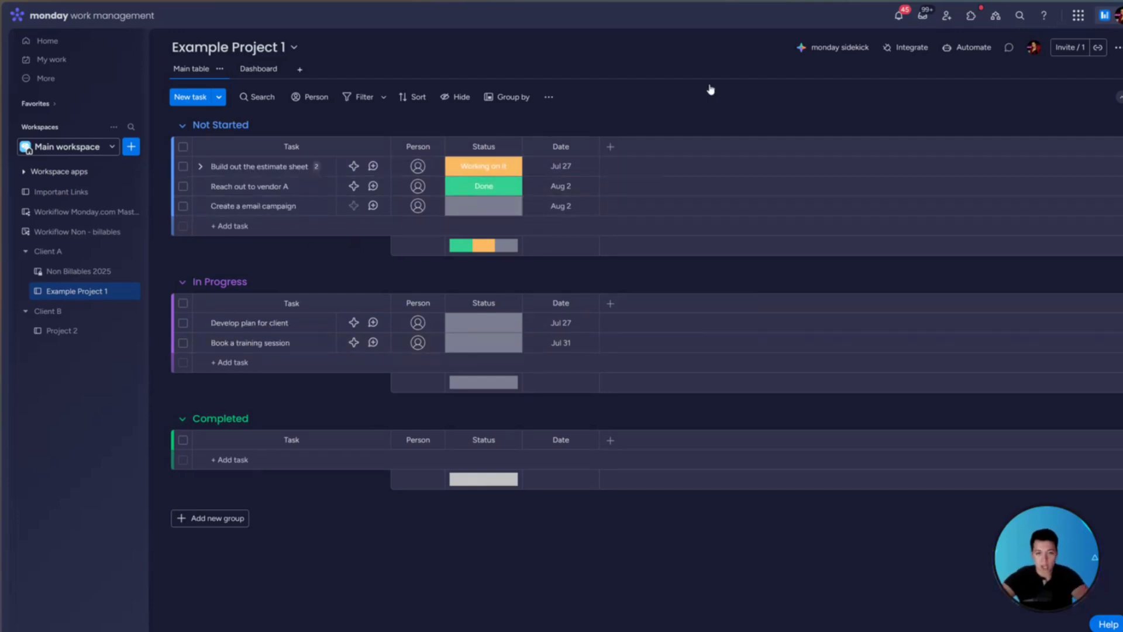
Step: Clear the status of "Reach out to vendor A" and "Build out the estimate sheet" in the Not Started group
left_click(484, 187)
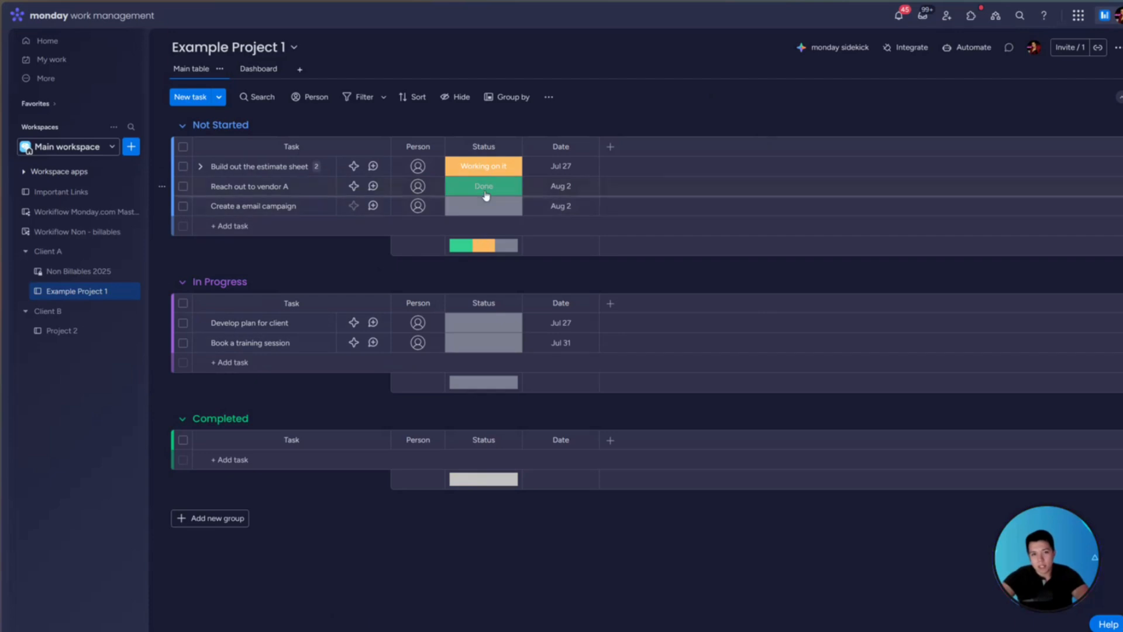
left_click(504, 288)
left_click(509, 164)
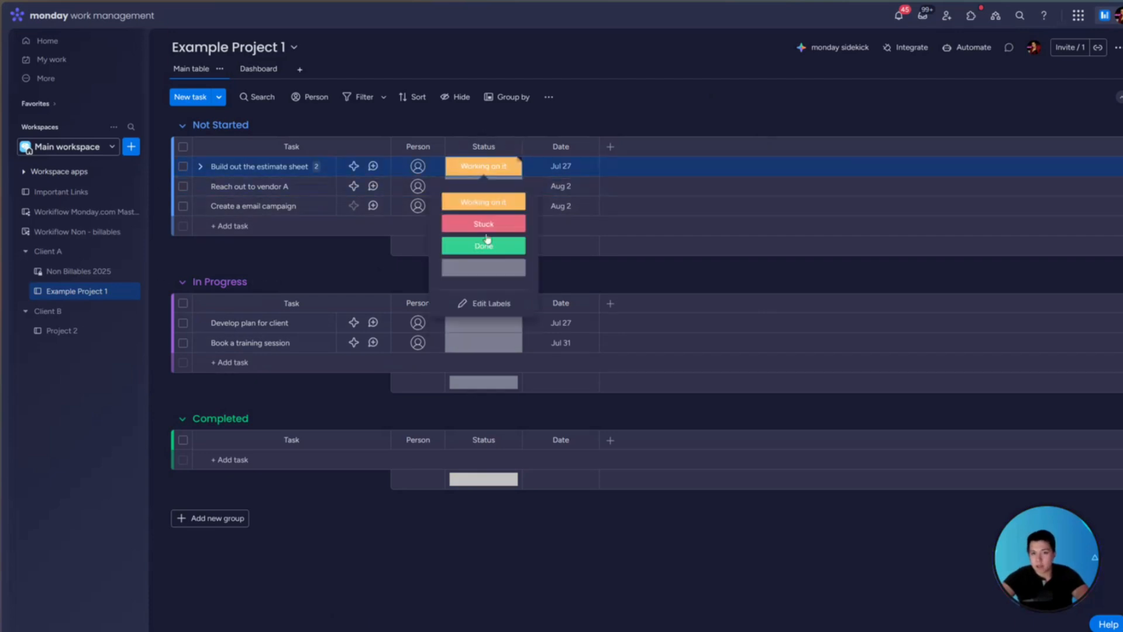
left_click(479, 267)
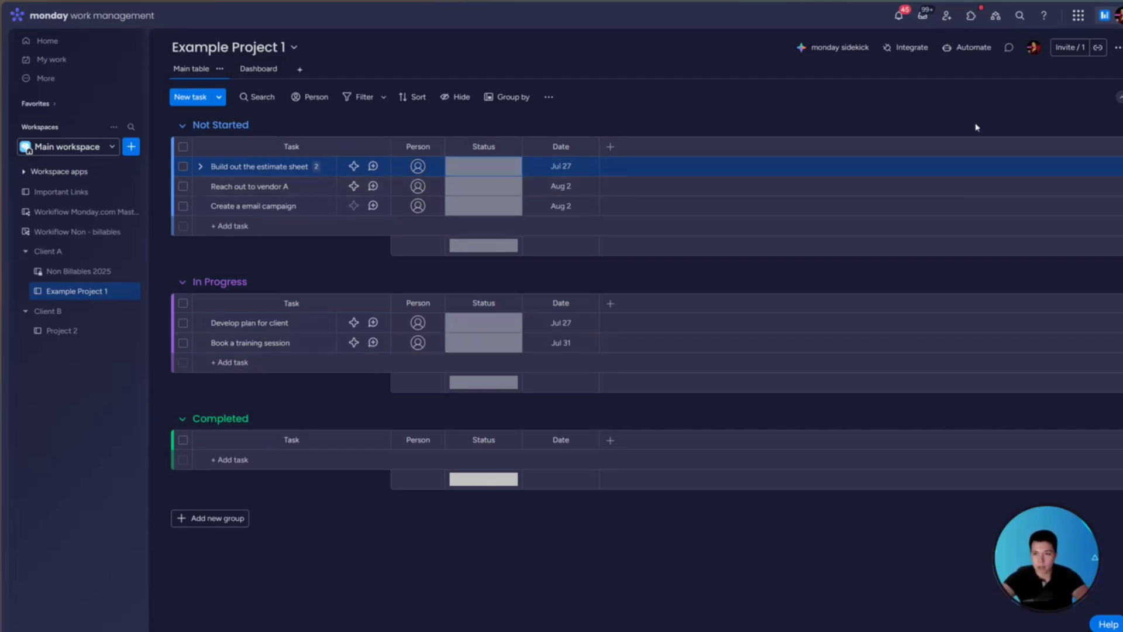
Step: Create a board automation that moves an item to the Completed group when its Status changes to Done
left_click(967, 47)
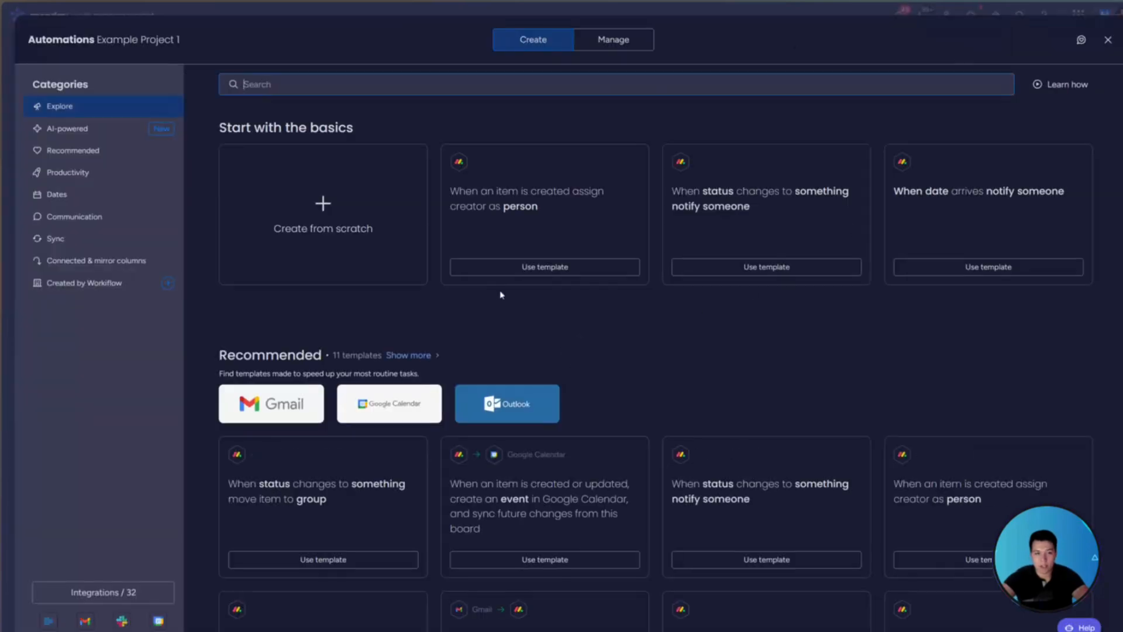
left_click(604, 41)
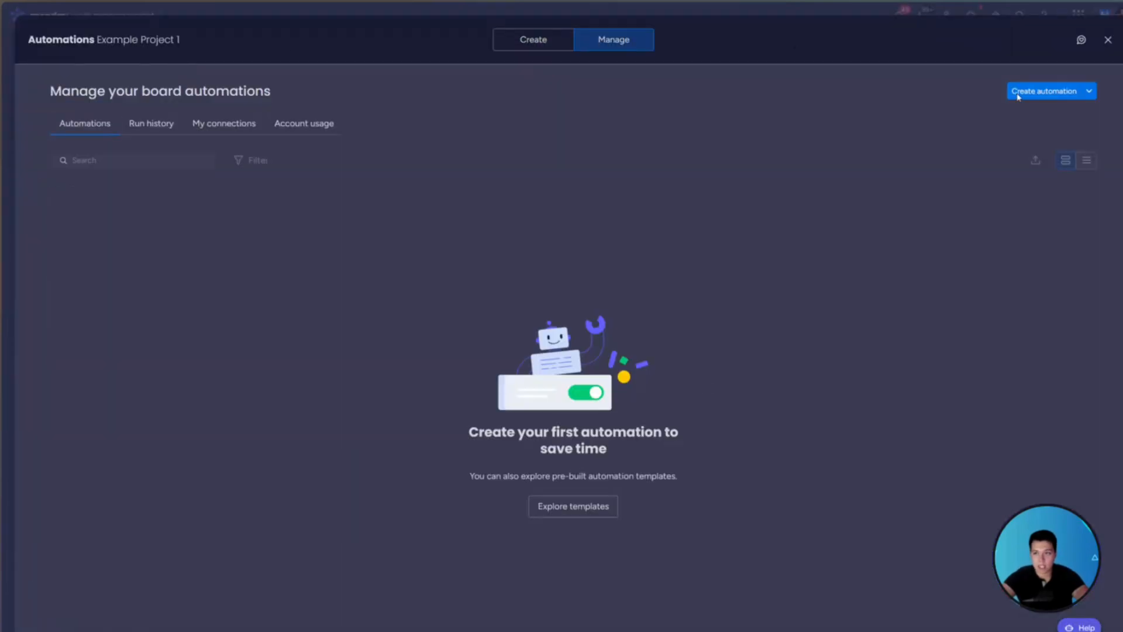
left_click(1019, 95)
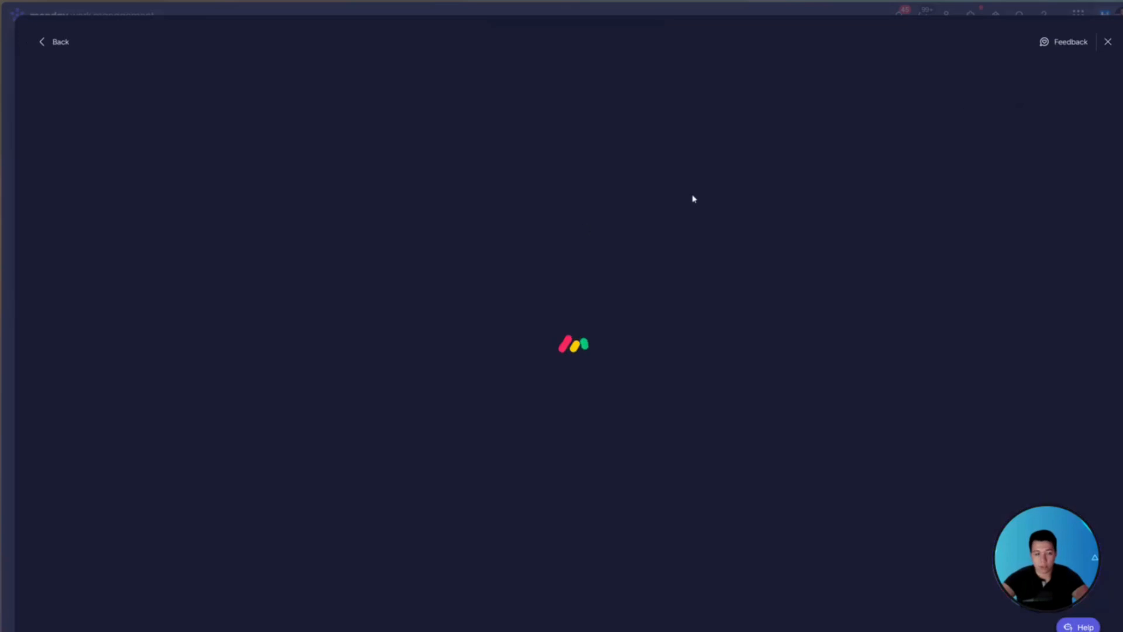
left_click(323, 123)
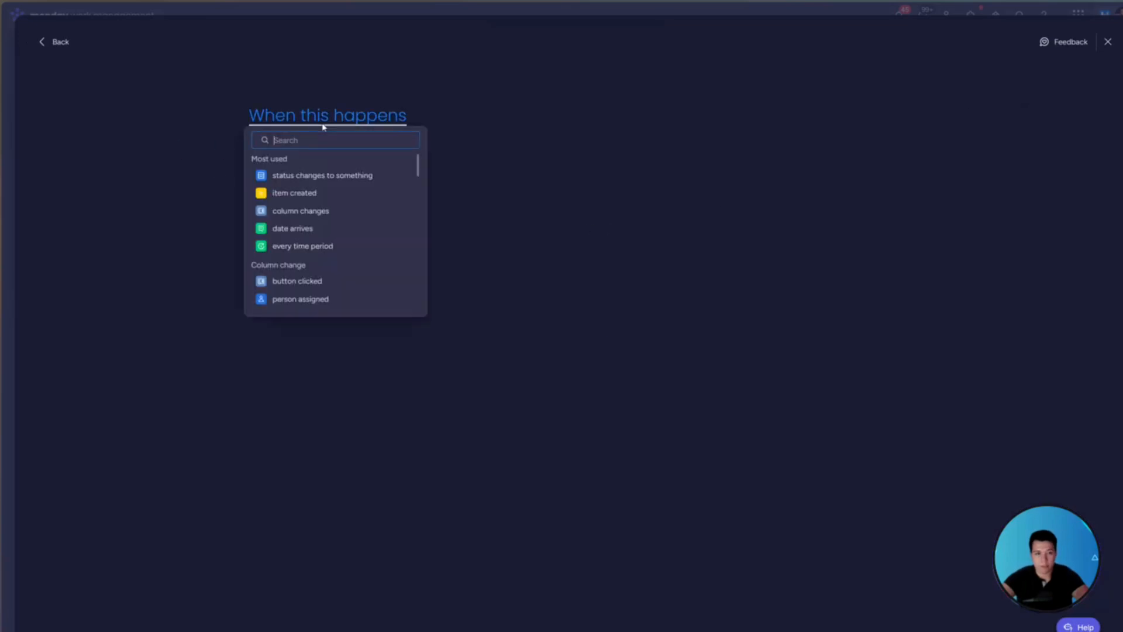
left_click(312, 176)
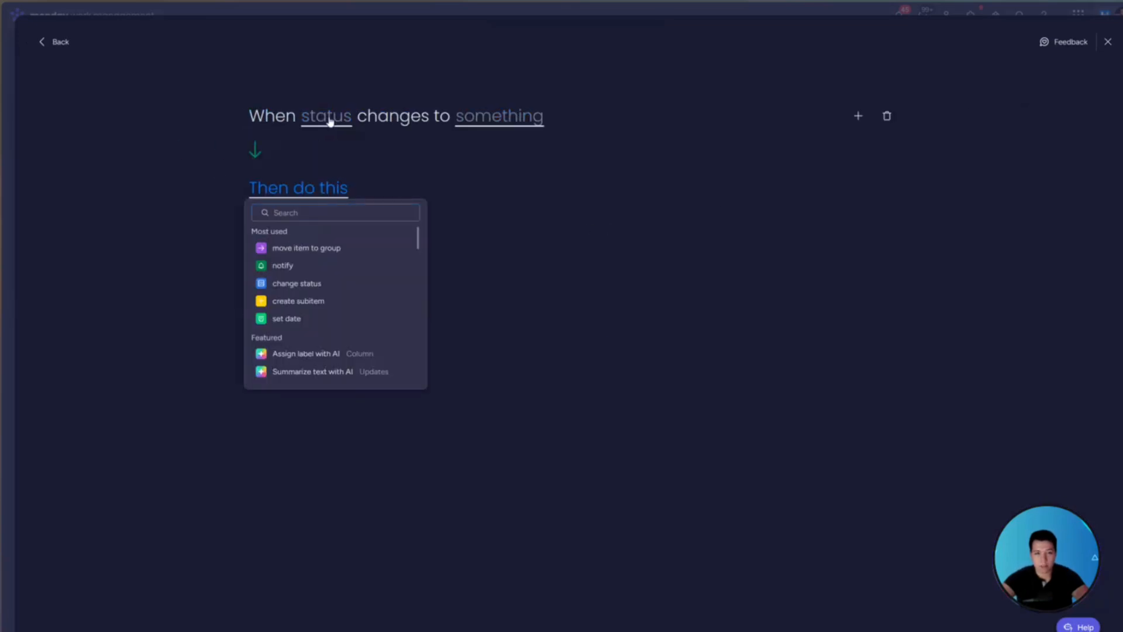
left_click(328, 116)
left_click(483, 226)
left_click(314, 193)
left_click(328, 246)
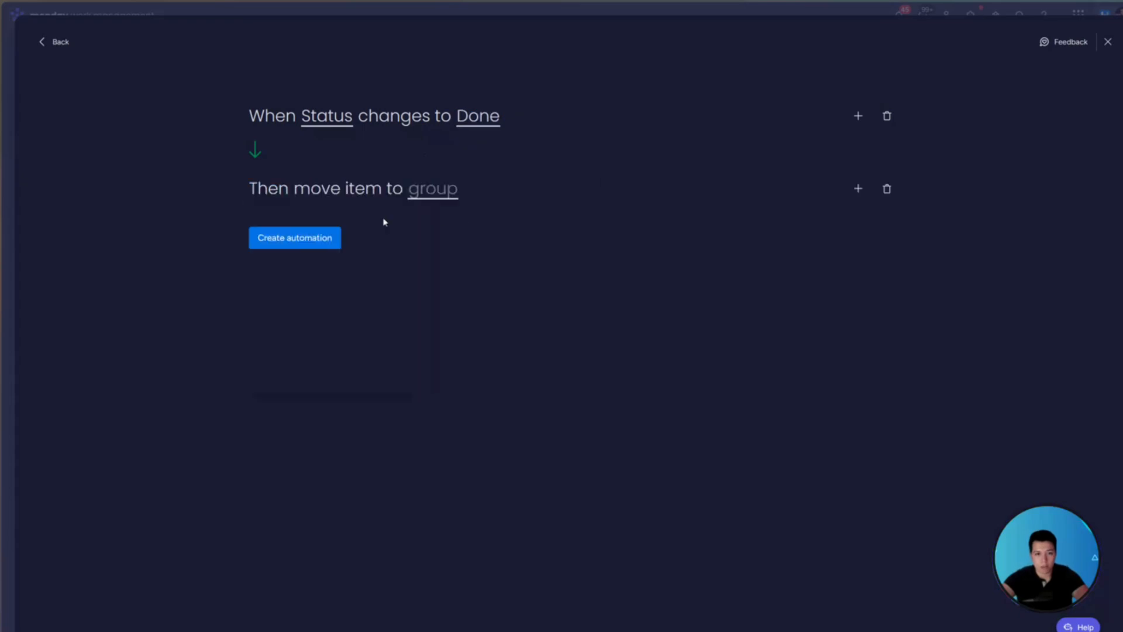
left_click(434, 190)
left_click(443, 300)
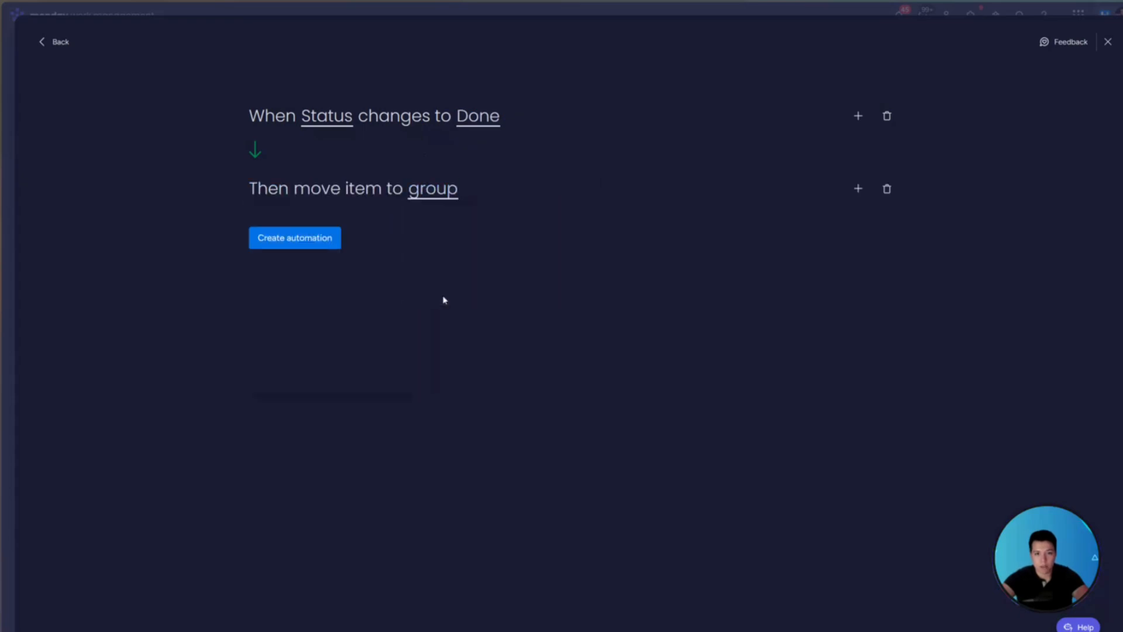
left_click(295, 237)
Step: Duplicate the automation and create the copy so that Status changing to Working on it moves the item to the In Progress group
left_click(1061, 225)
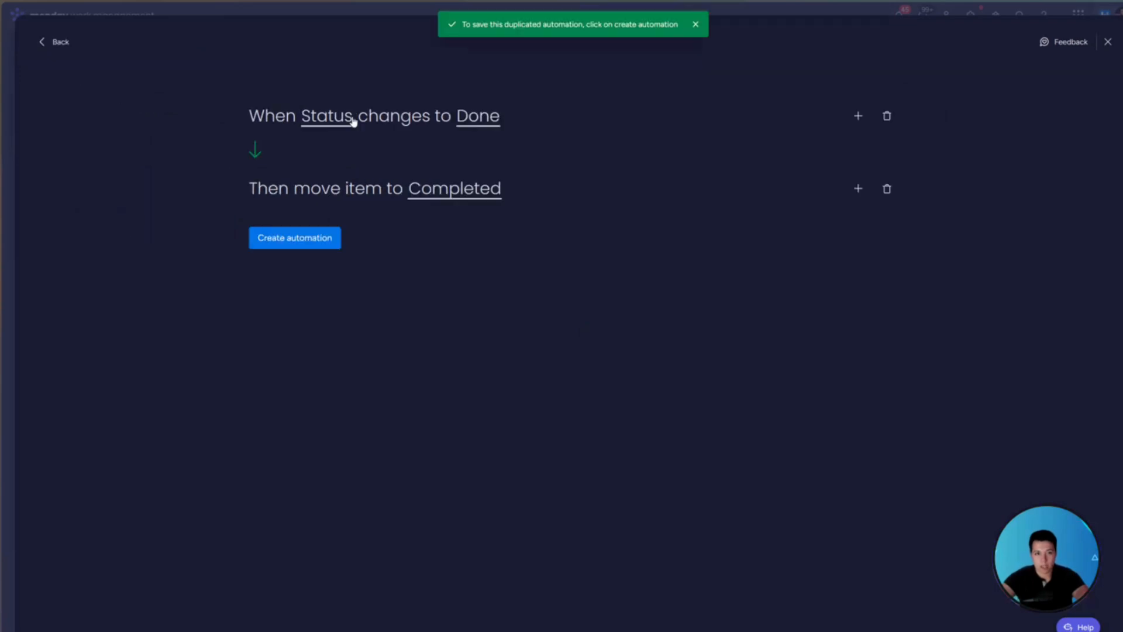
left_click(478, 116)
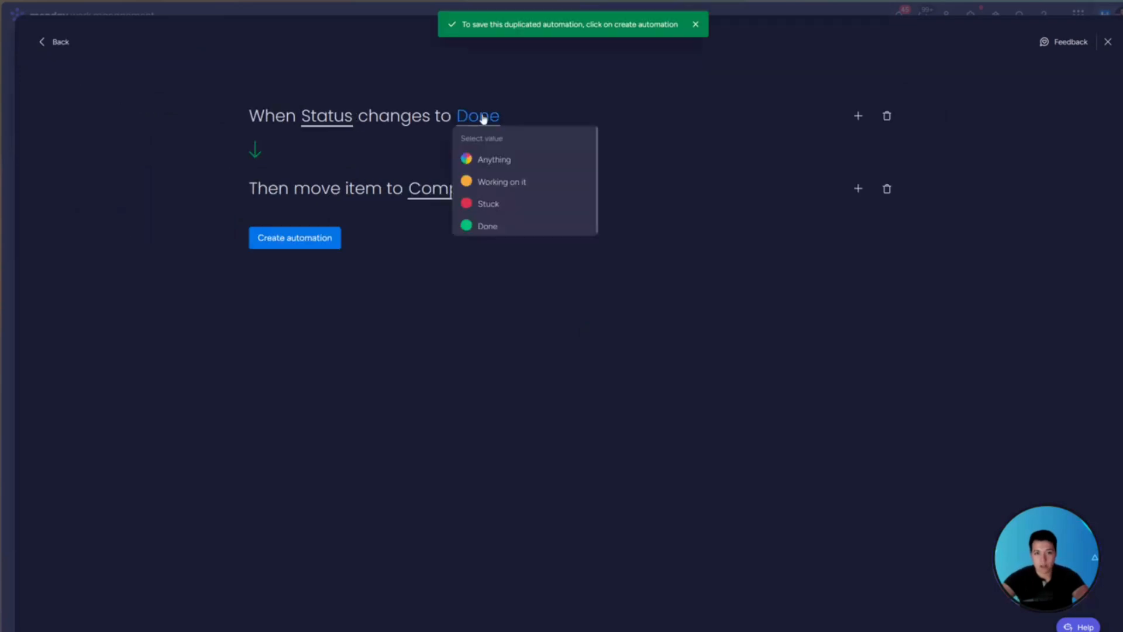
left_click(497, 183)
left_click(439, 192)
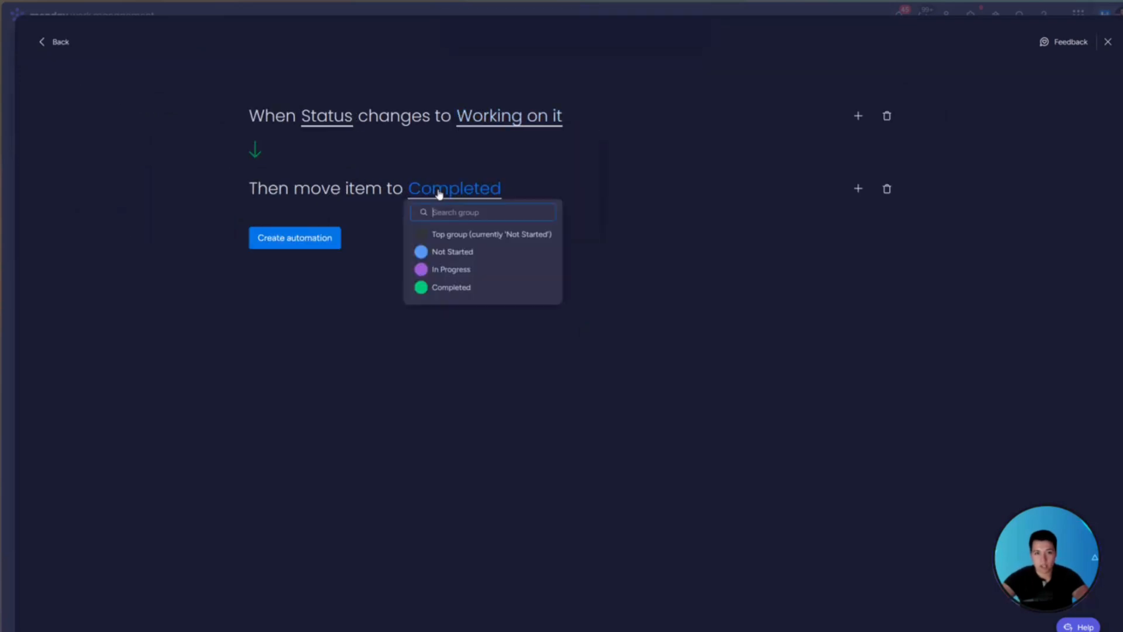
left_click(459, 269)
left_click(311, 242)
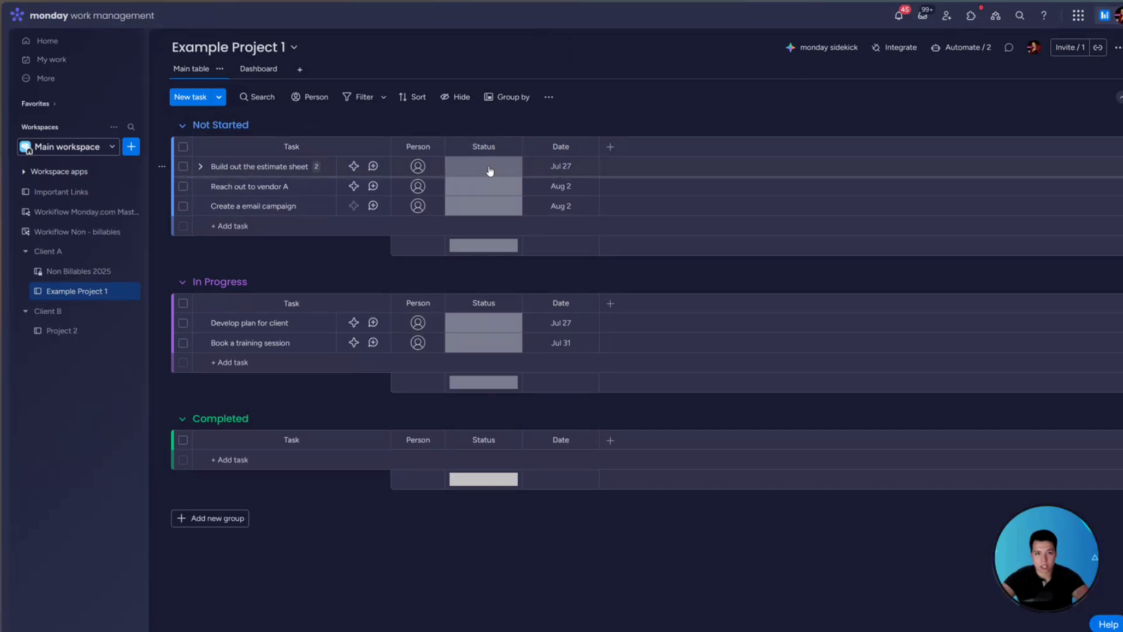
Step: Set the status of "Build out the estimate sheet" to Done and of "Reach out to vendor A" to Working on it
left_click(489, 171)
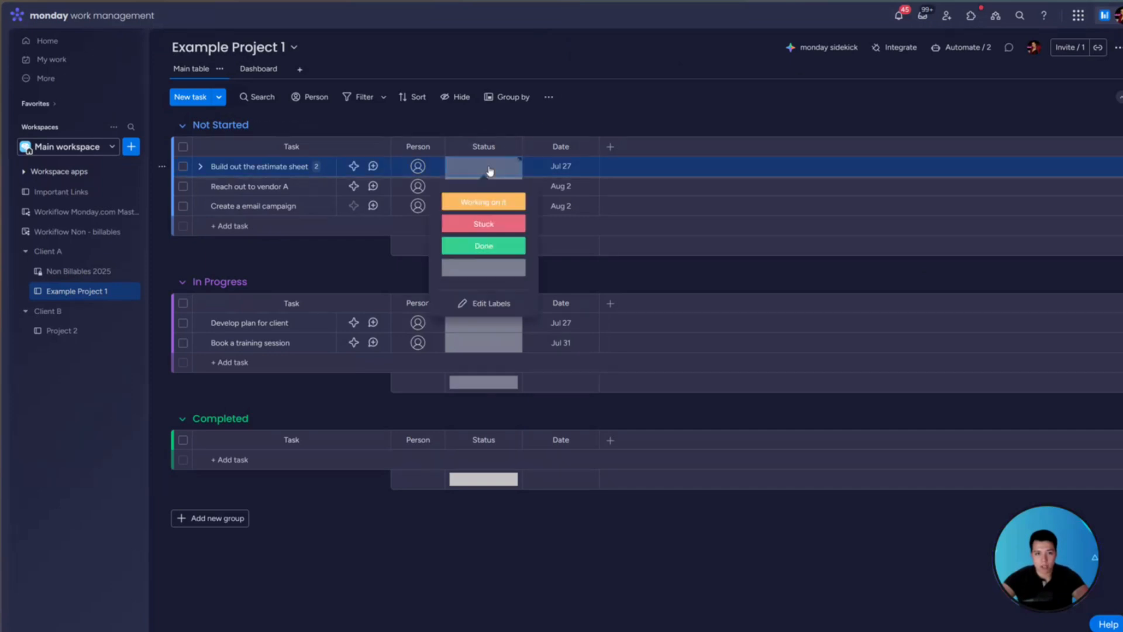
left_click(483, 246)
left_click(482, 193)
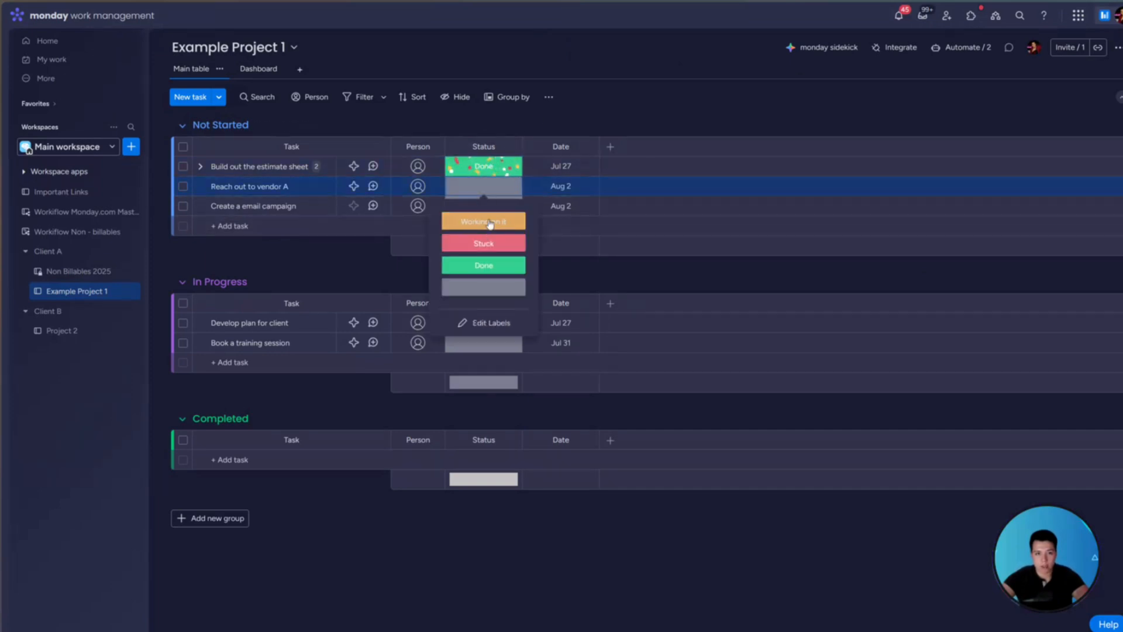
left_click(483, 222)
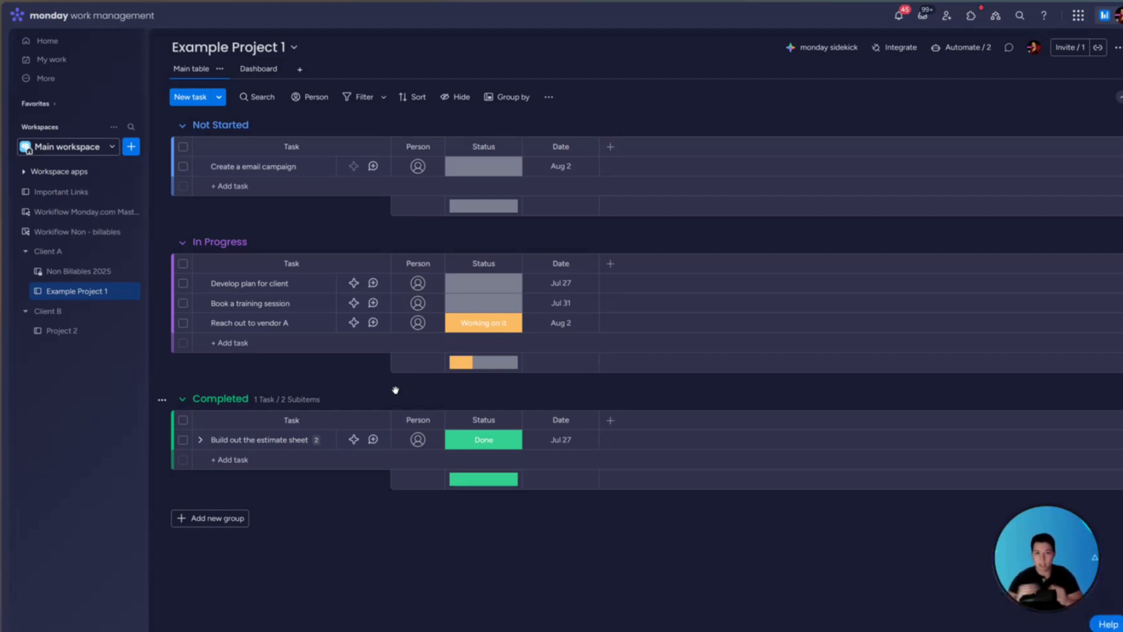
Step: Group the board's items by the Status column
left_click(519, 109)
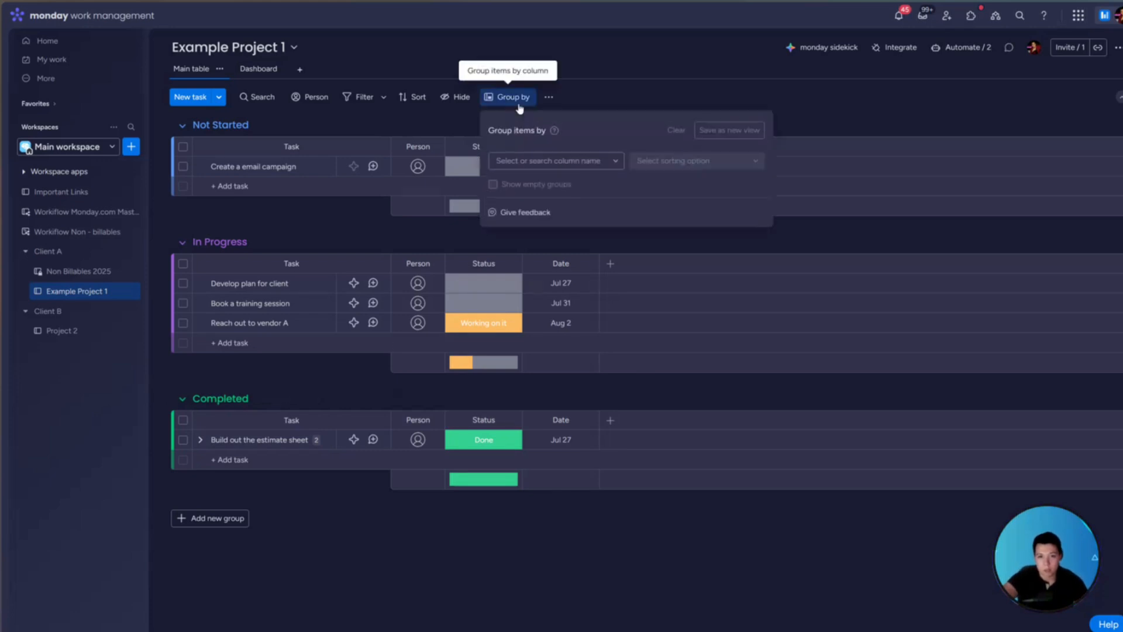
left_click(559, 162)
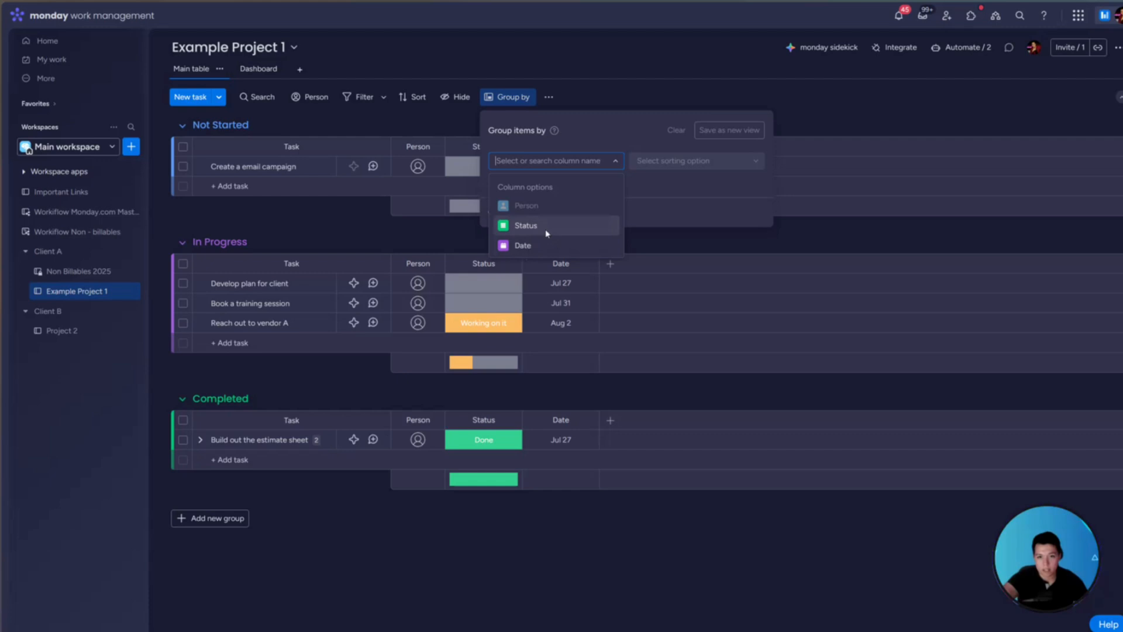
left_click(521, 227)
left_click(736, 65)
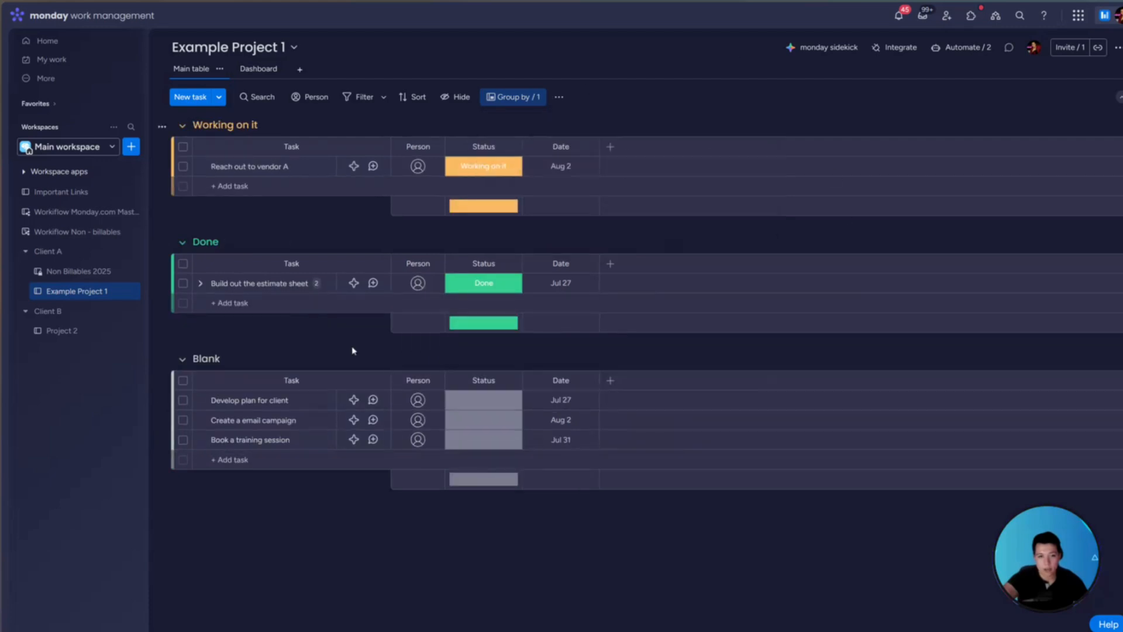
left_click(483, 420)
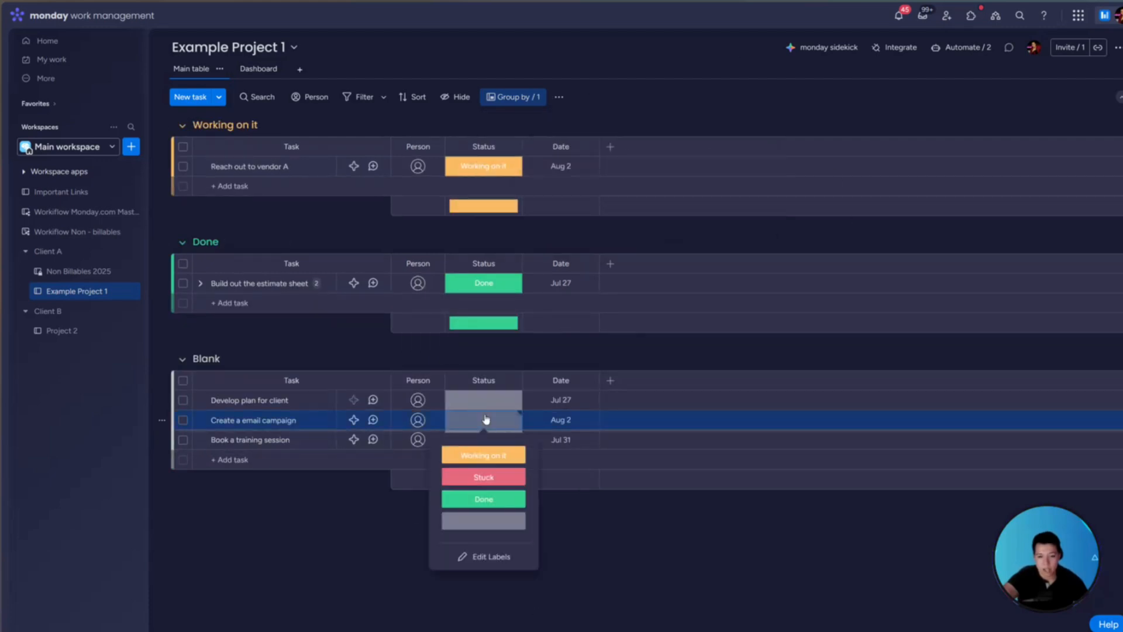
left_click(688, 564)
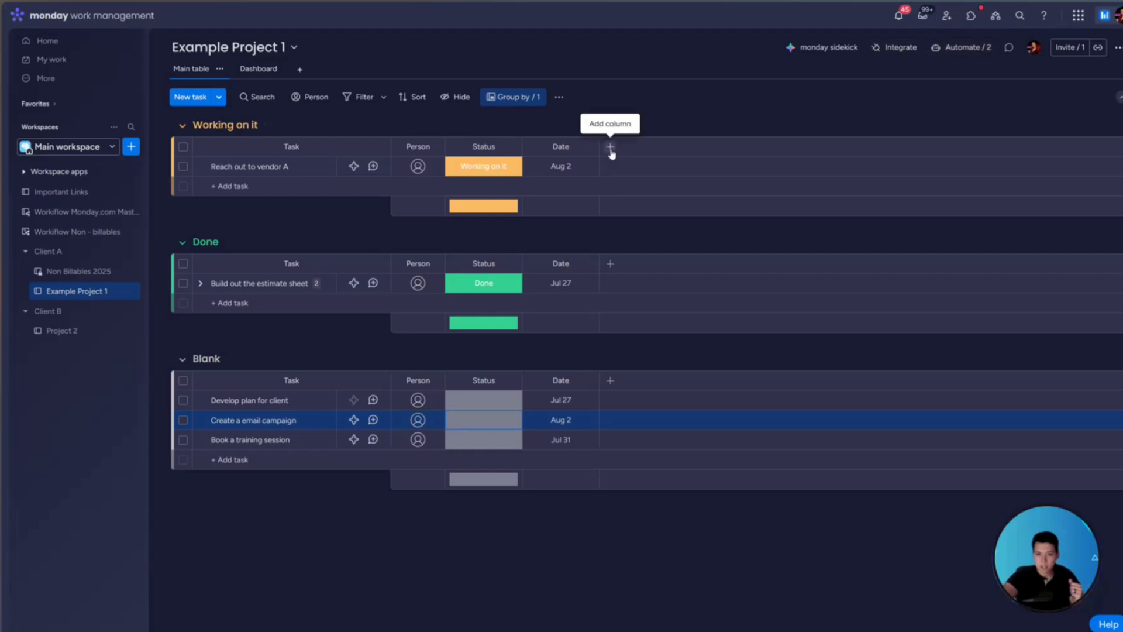
left_click(484, 175)
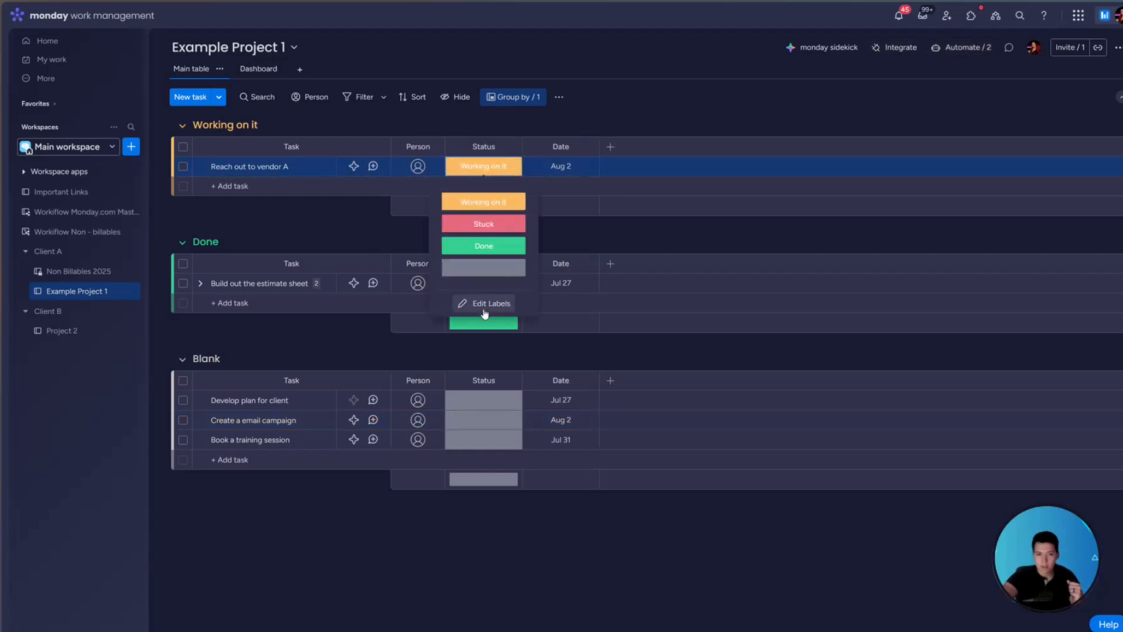
left_click(550, 525)
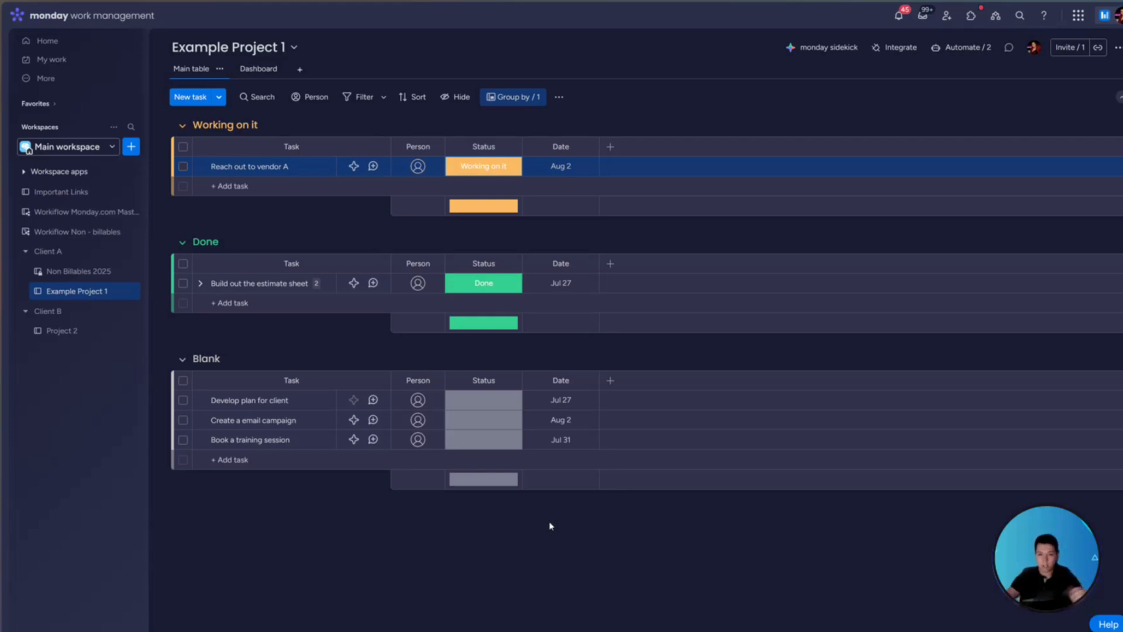
Step: Rename the Date column to "Due Date" and add a date column named "Start Date" beside it
left_click(556, 145)
type("Due Date")
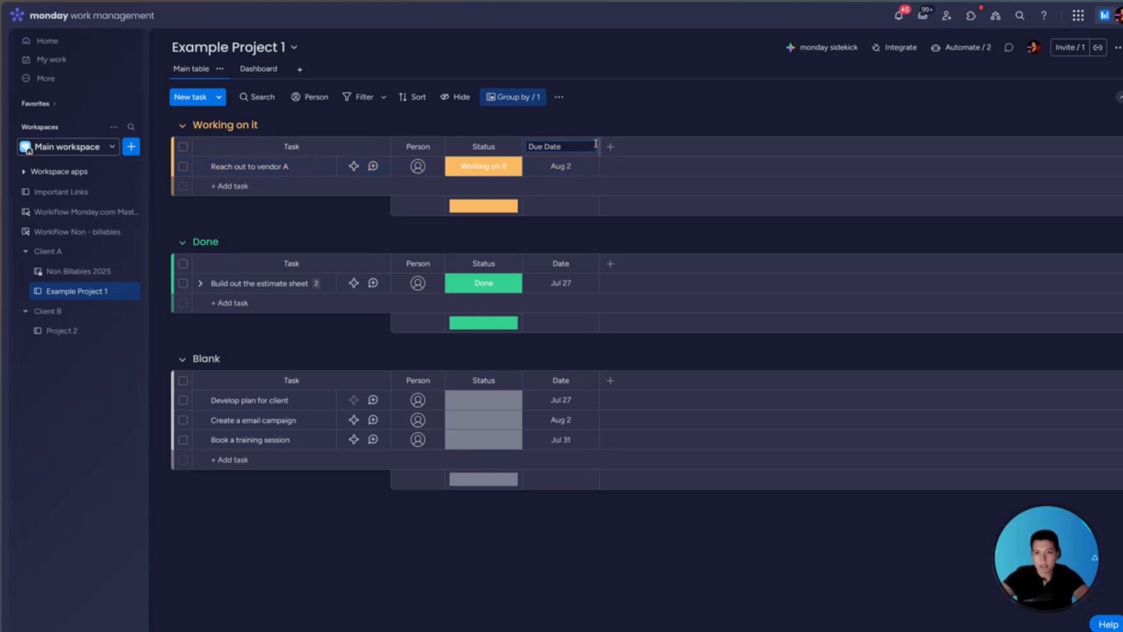
left_click(615, 146)
left_click(534, 223)
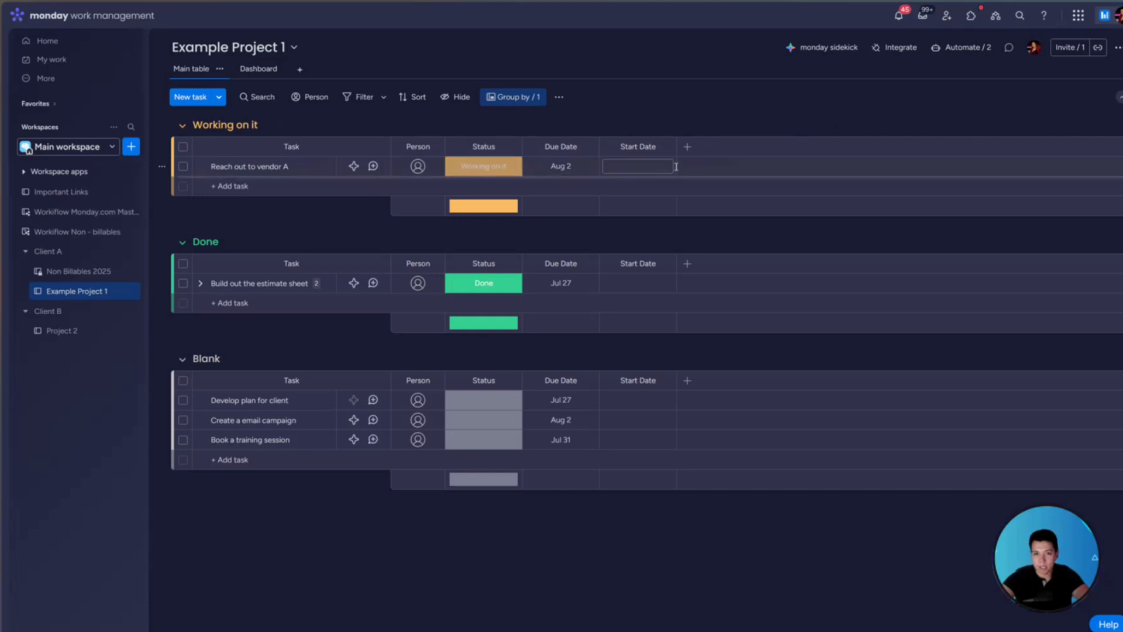
Step: Create an automation that sets the Start Date to today when an item is created
left_click(968, 48)
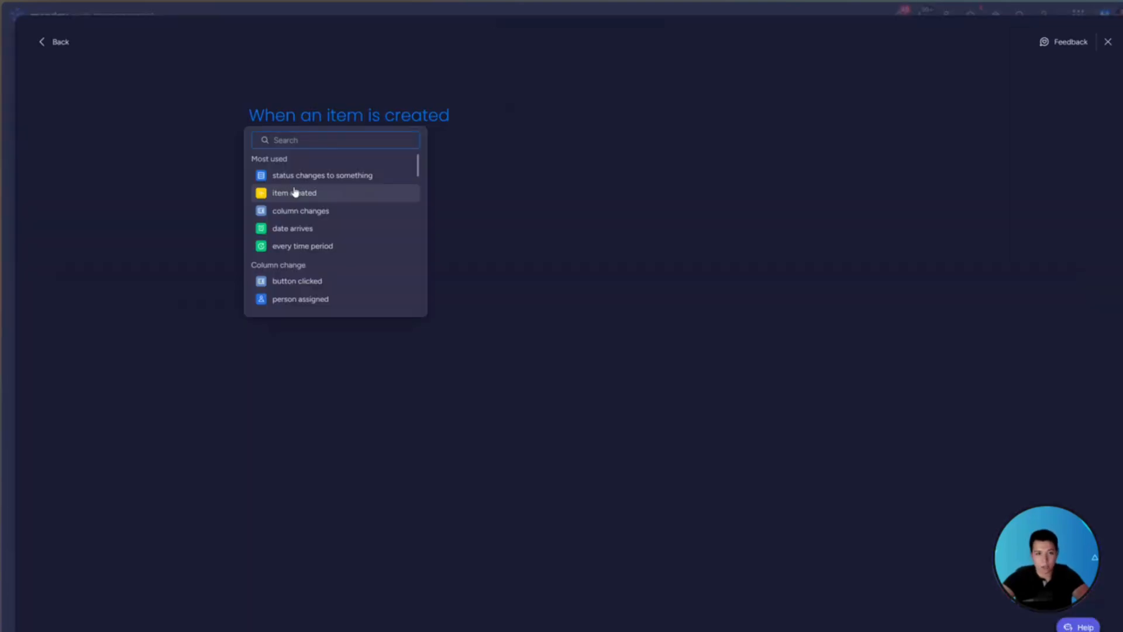
left_click(296, 193)
left_click(293, 317)
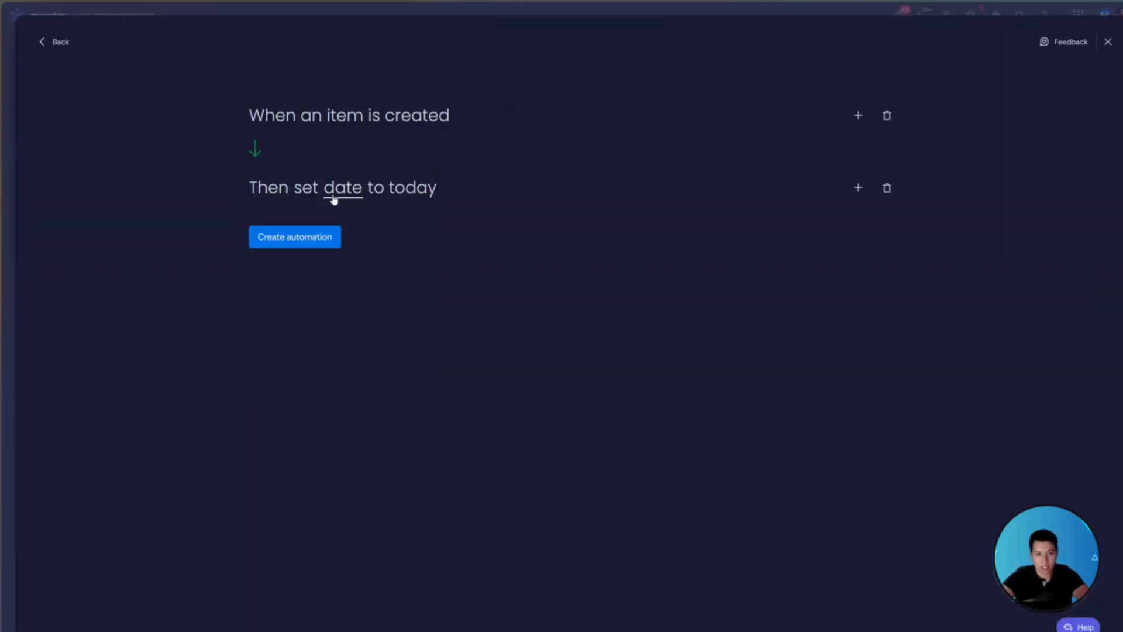
left_click(310, 249)
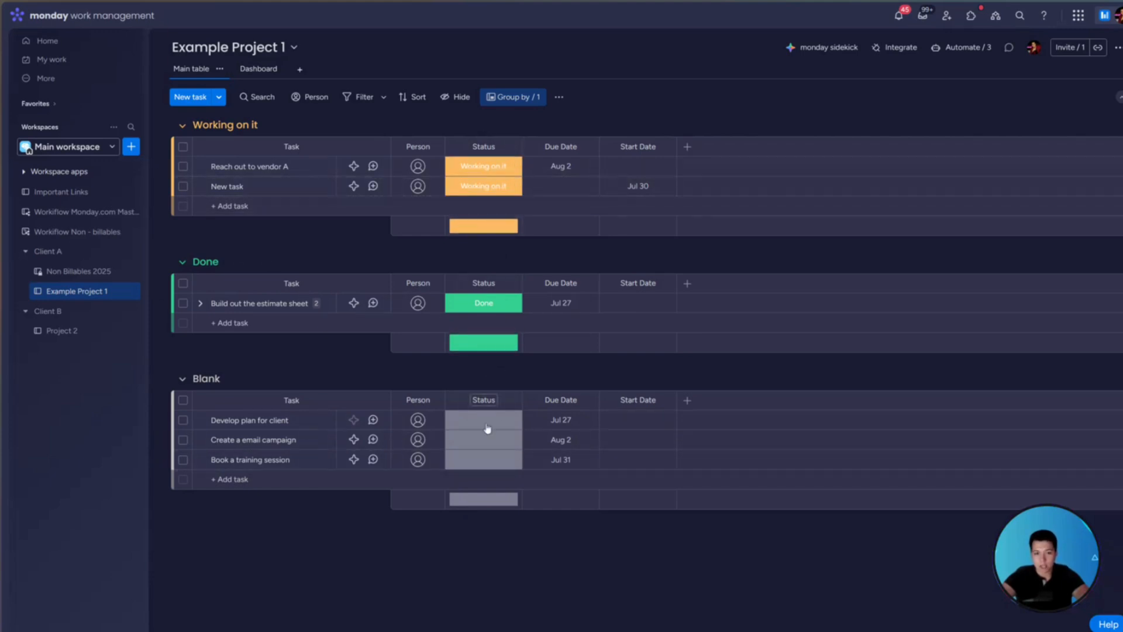
Step: Rename the "Working on it" status label to "In Progress" and apply the label changes
left_click(491, 188)
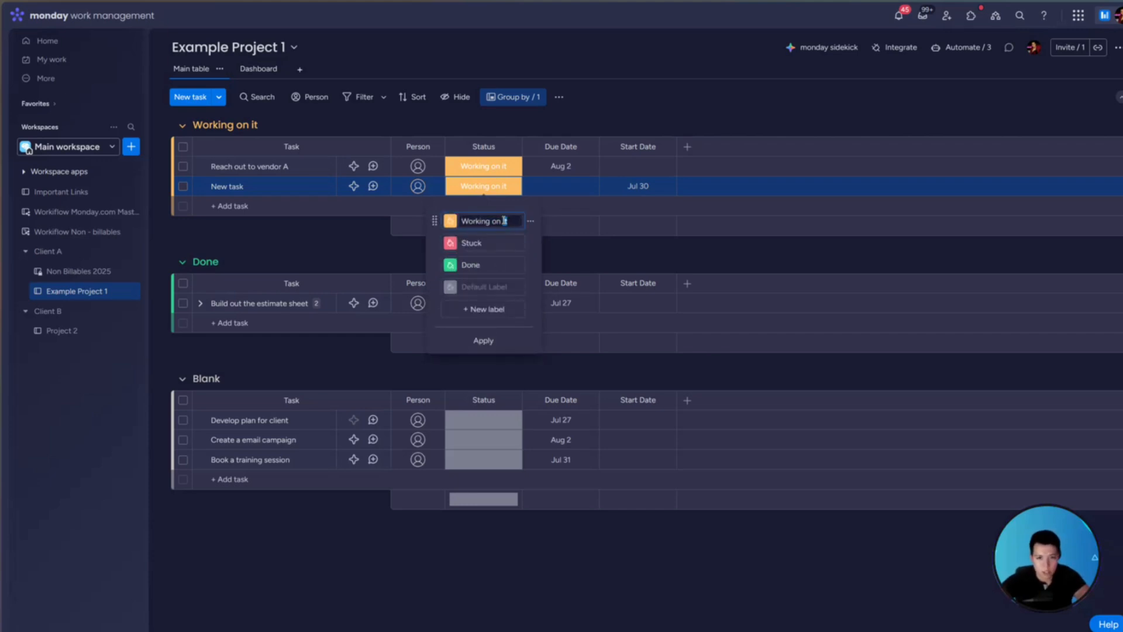
key("ctrl+a")
type("In Pro")
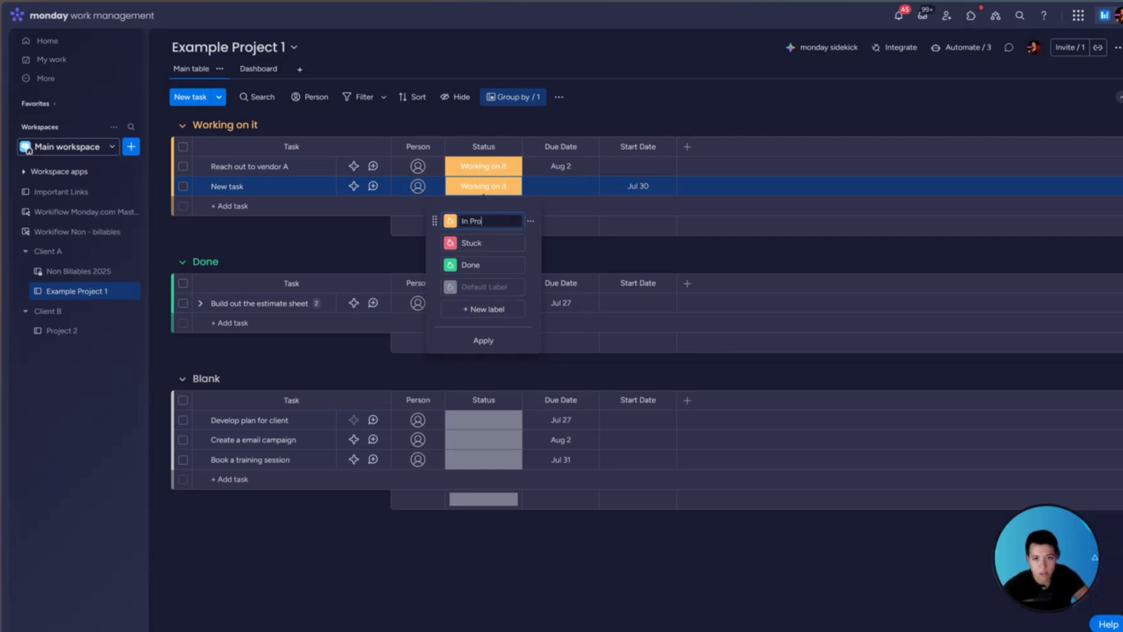
type("gress")
key("Return")
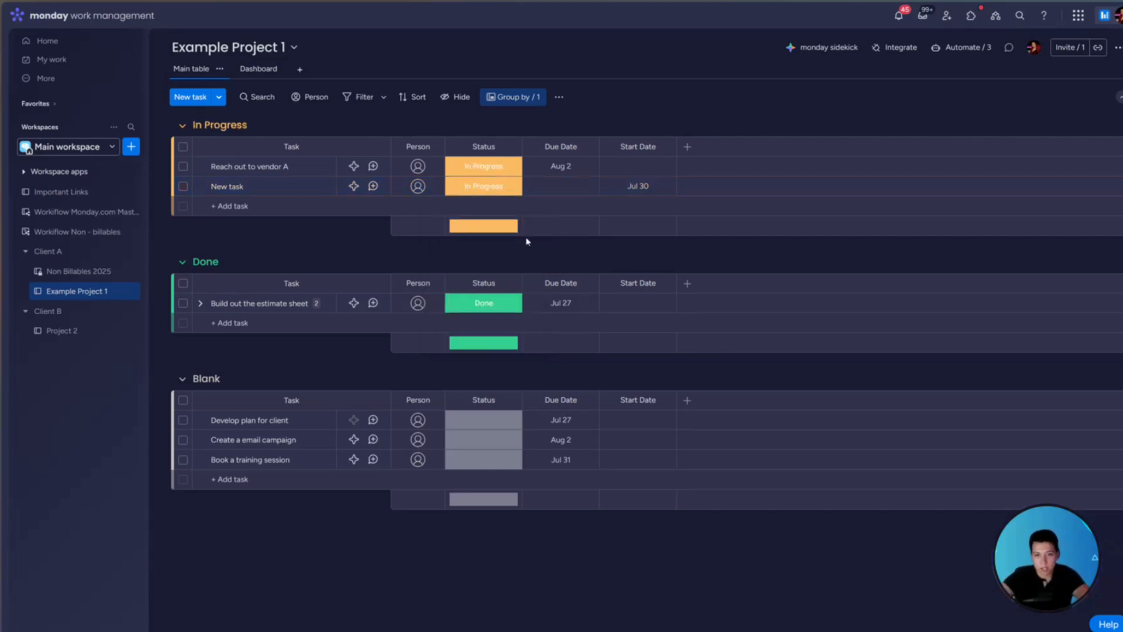
Step: Replace the "Stuck" status label with a purple "Under Review" label and position it above "Done"
left_click(483, 186)
left_click(483, 321)
left_click(531, 242)
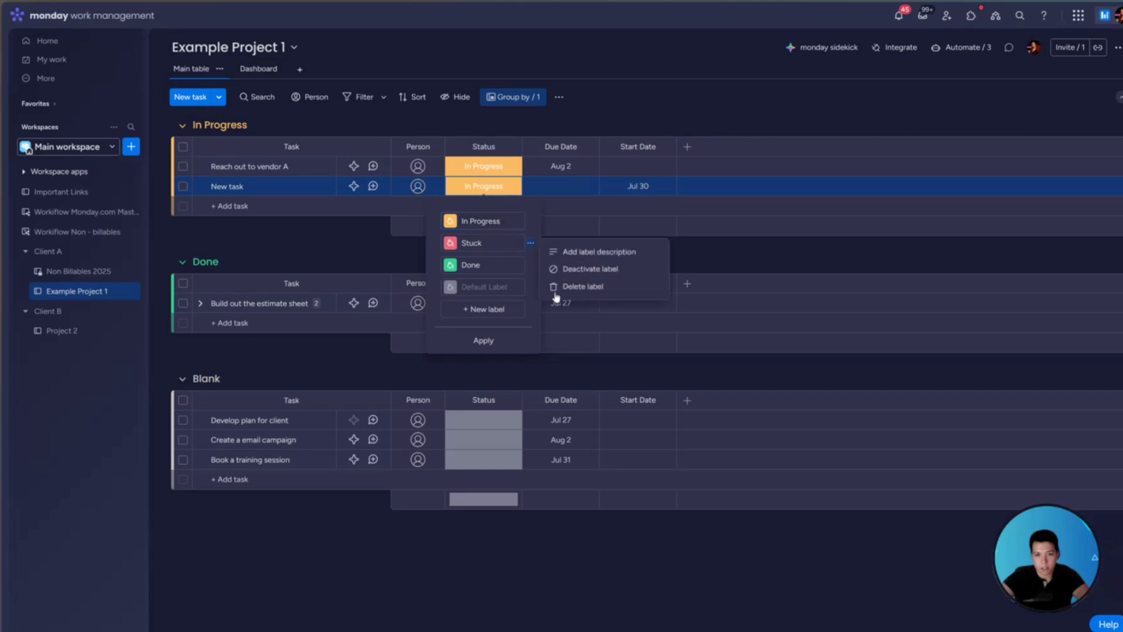
left_click(556, 290)
left_click_drag(438, 286, 435, 265)
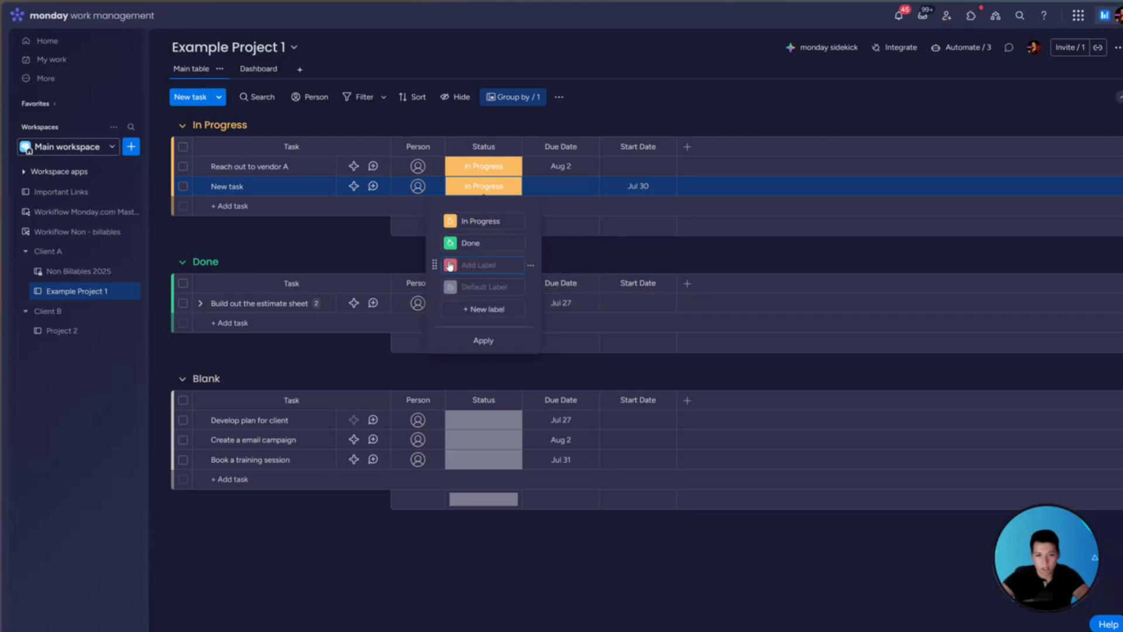
left_click(451, 265)
left_click(489, 319)
type("Under Review")
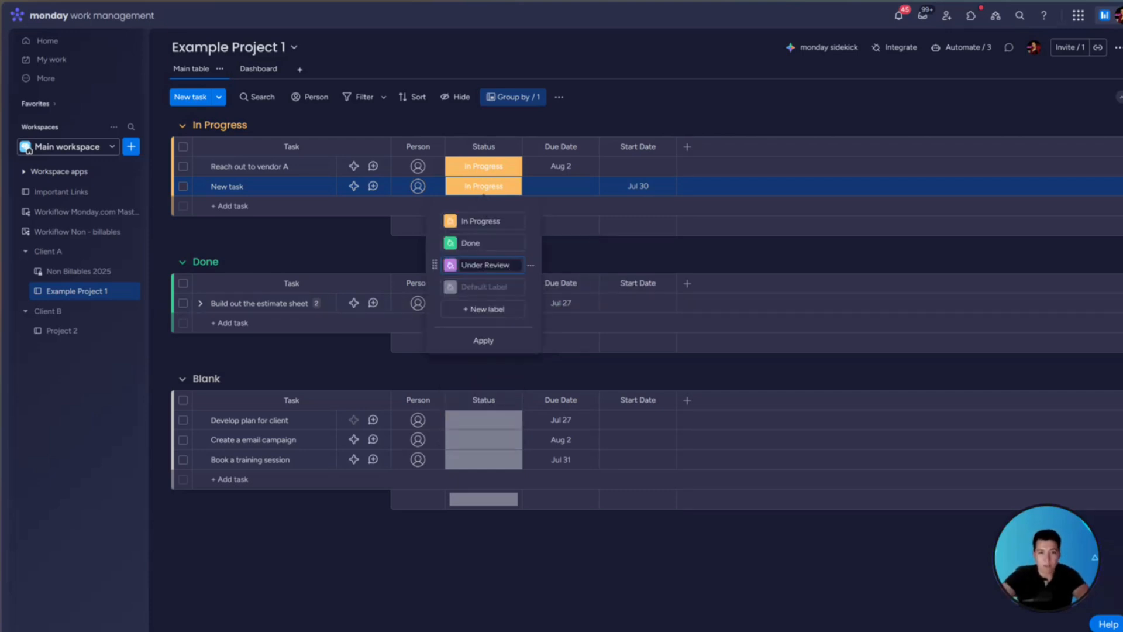
left_click_drag(433, 239, 433, 266)
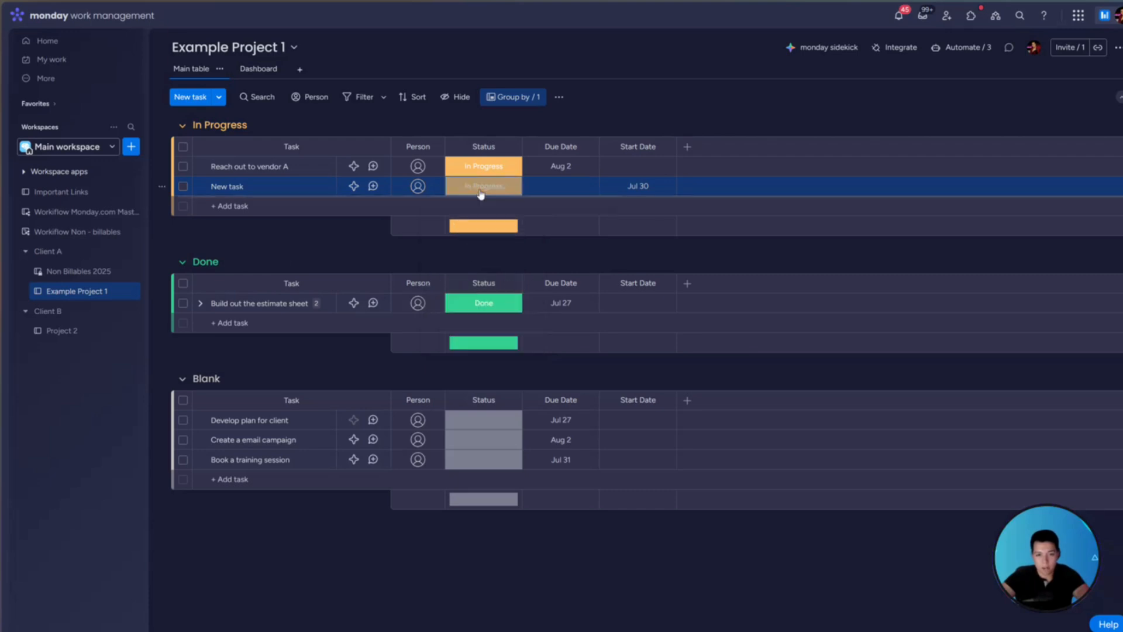
Step: Name the grey default status label "Not Started" and apply the label changes
left_click(476, 286)
type("Not Started")
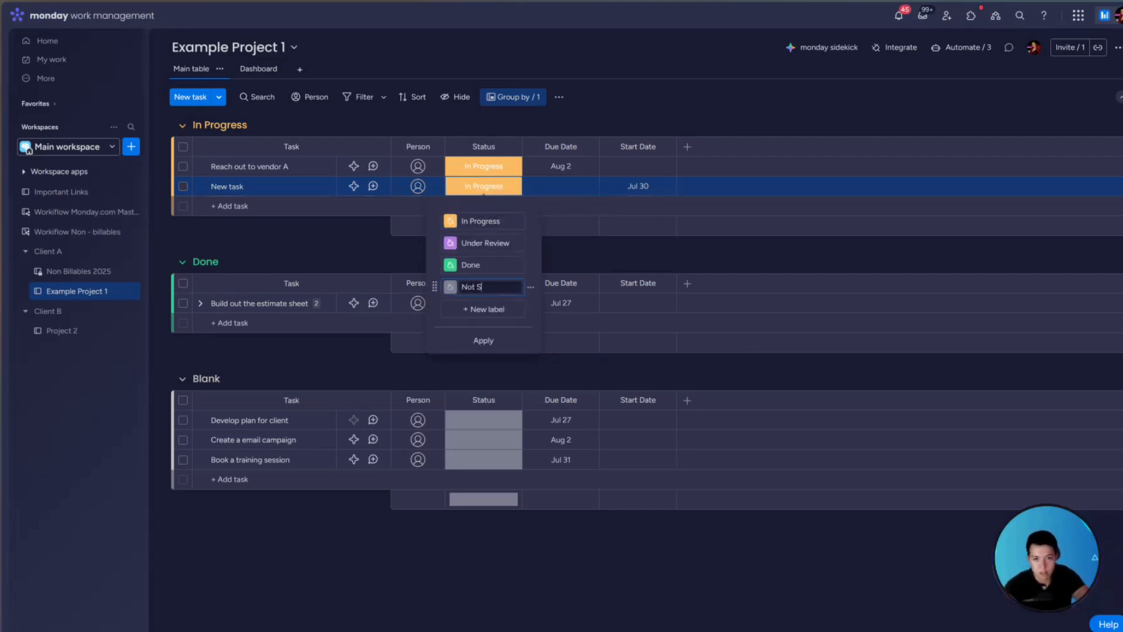
left_click(483, 341)
left_click(692, 246)
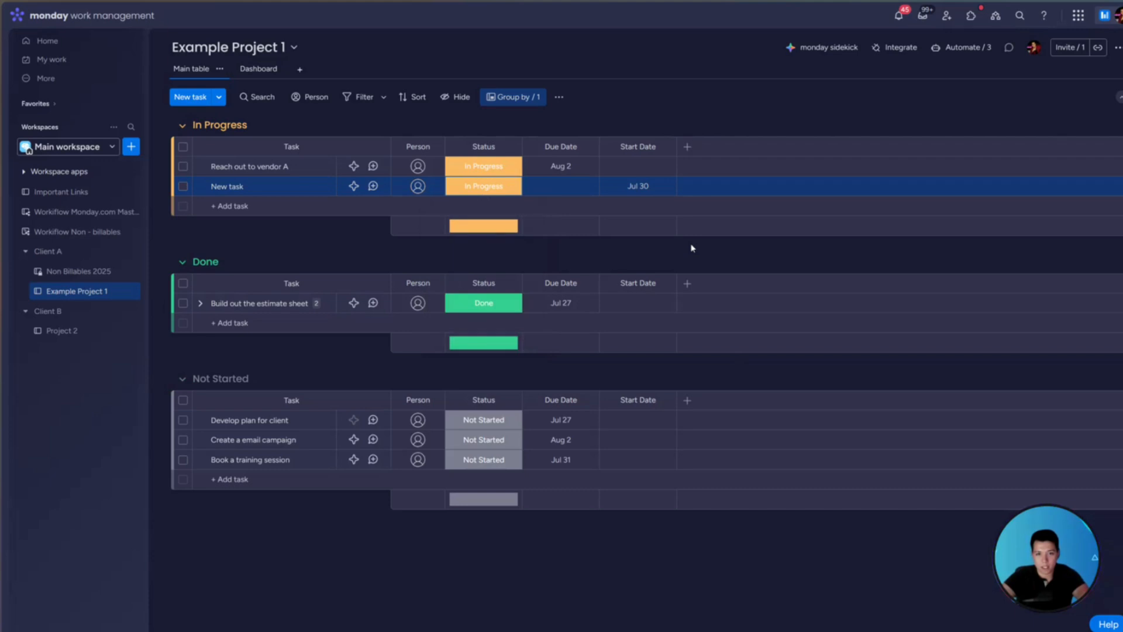
Step: Set "Develop plan for client" to Under Review and "Create a email campaign" to In Progress
left_click(484, 420)
left_click(494, 478)
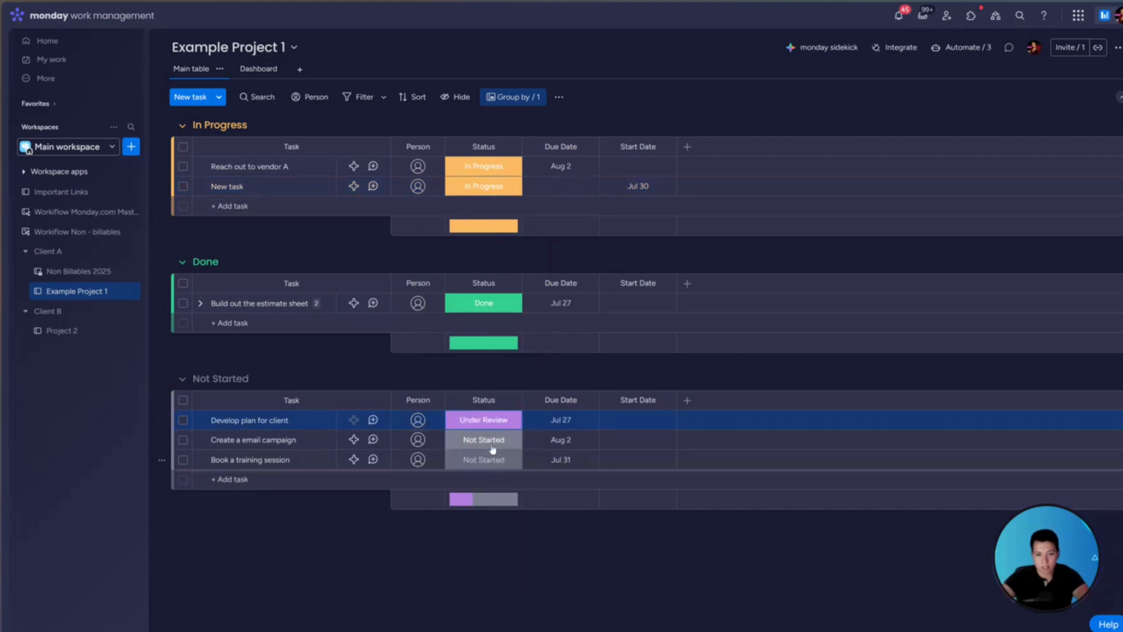
left_click(483, 439)
left_click(483, 475)
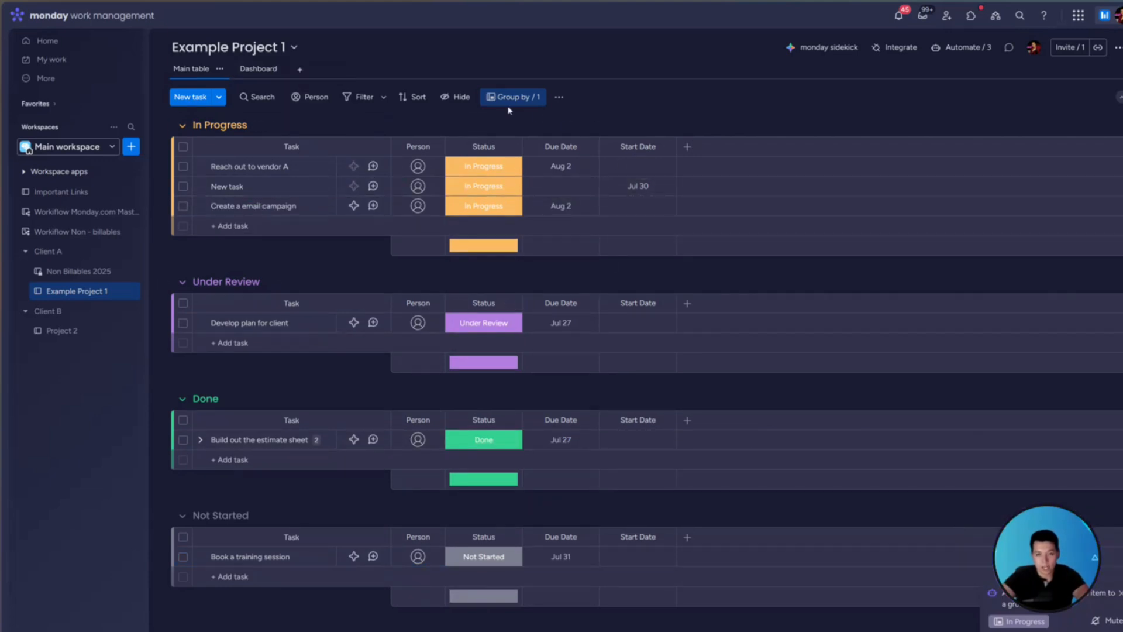
Step: Save the Status grouping as a new table view and compare it with the Main table view
left_click(513, 104)
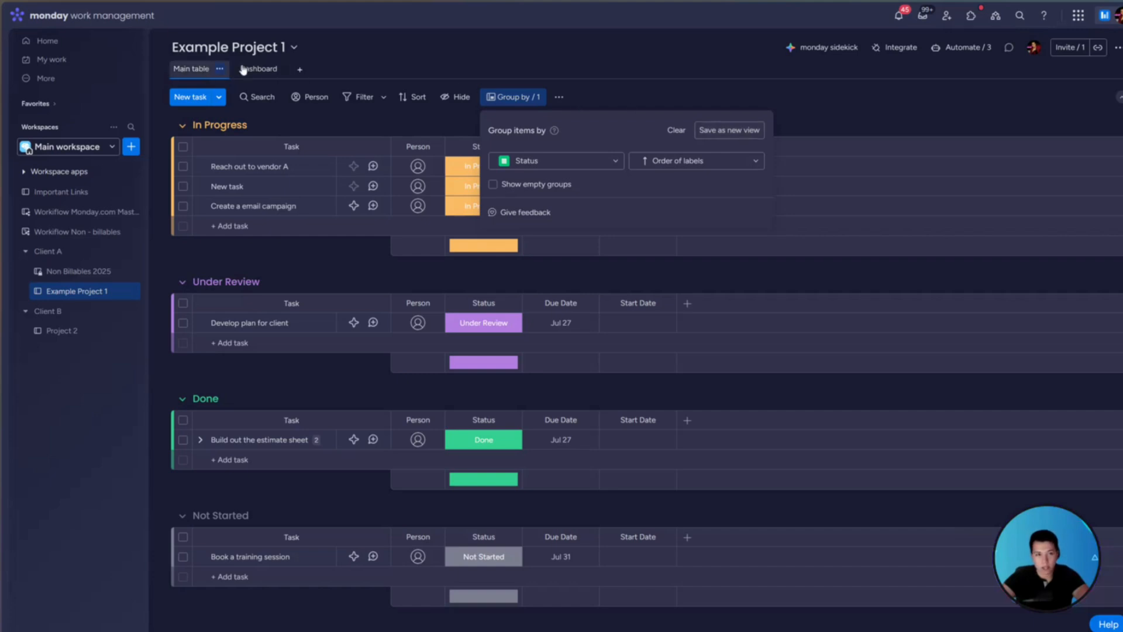
left_click(730, 129)
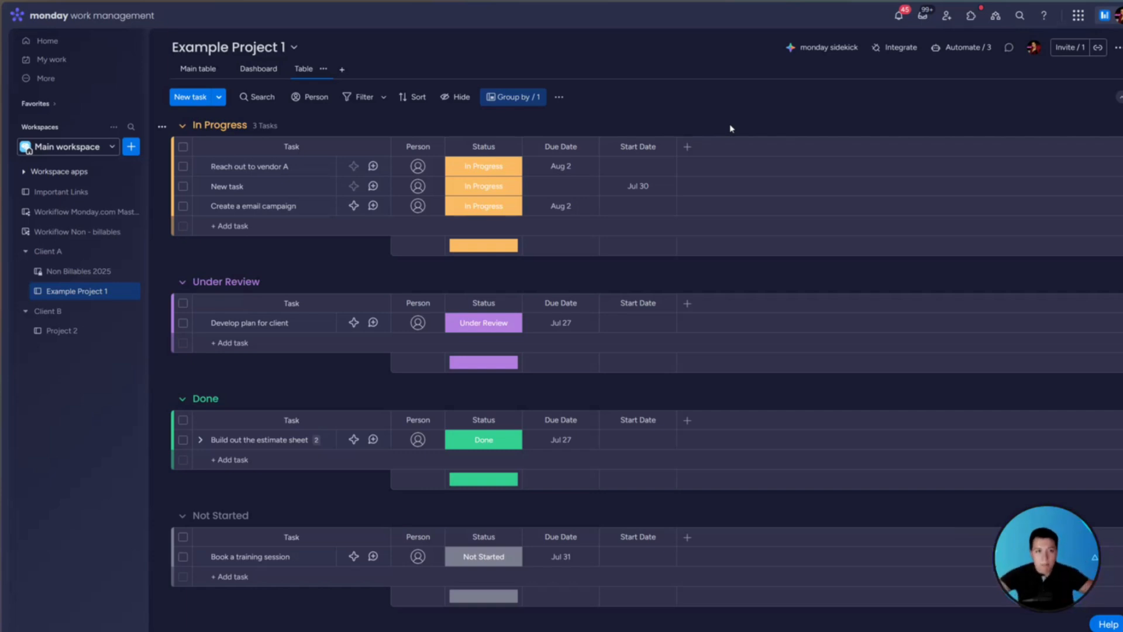
left_click(199, 70)
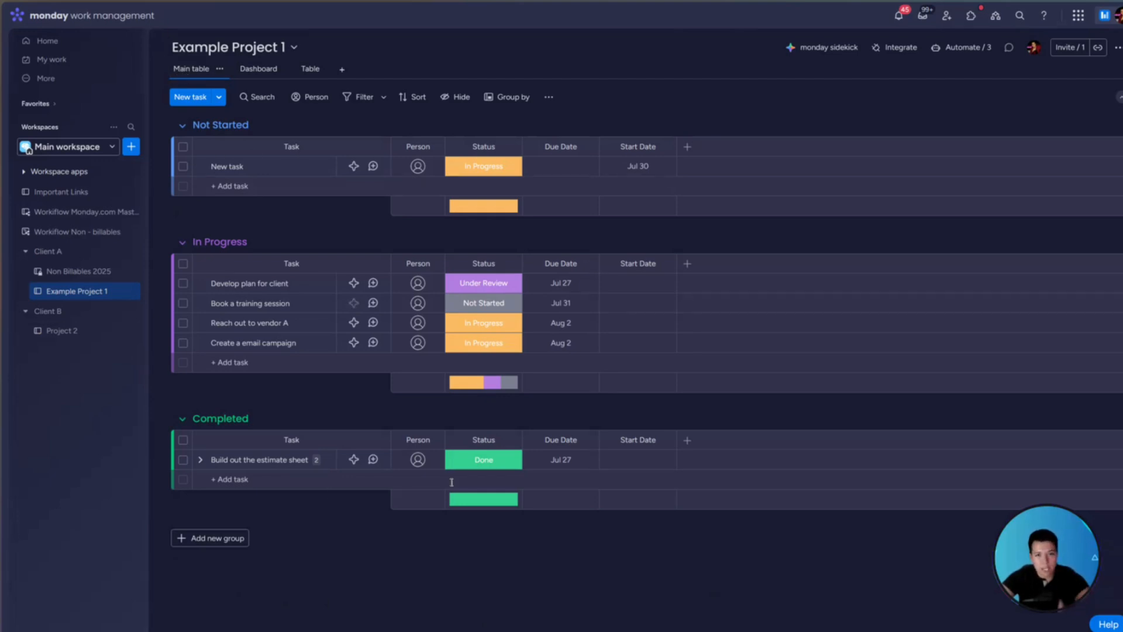
left_click(315, 72)
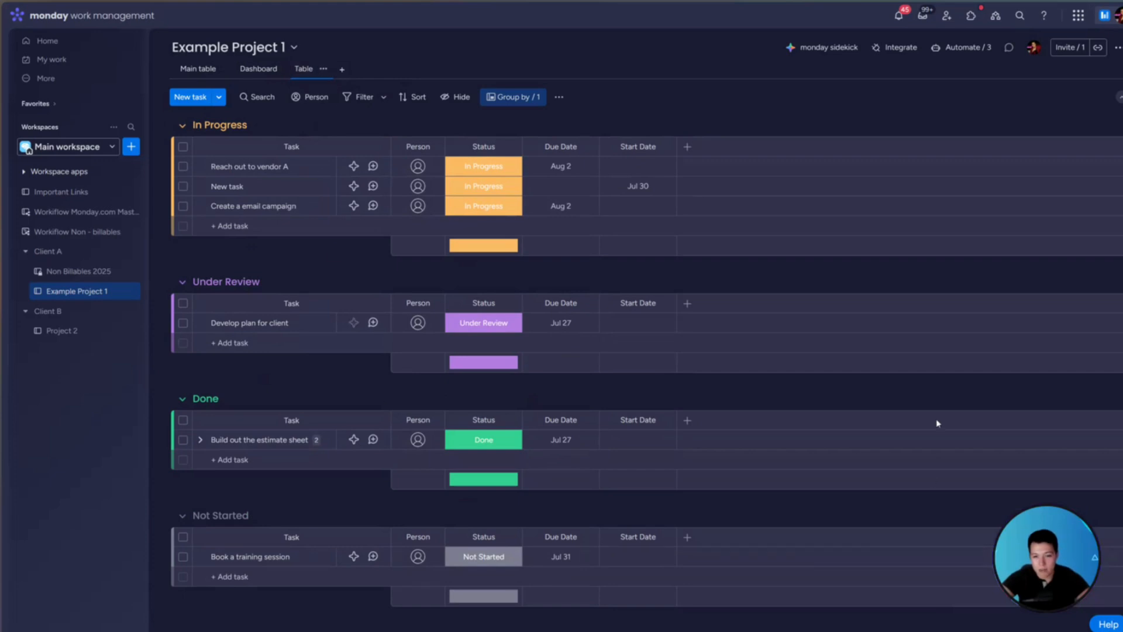
left_click(510, 98)
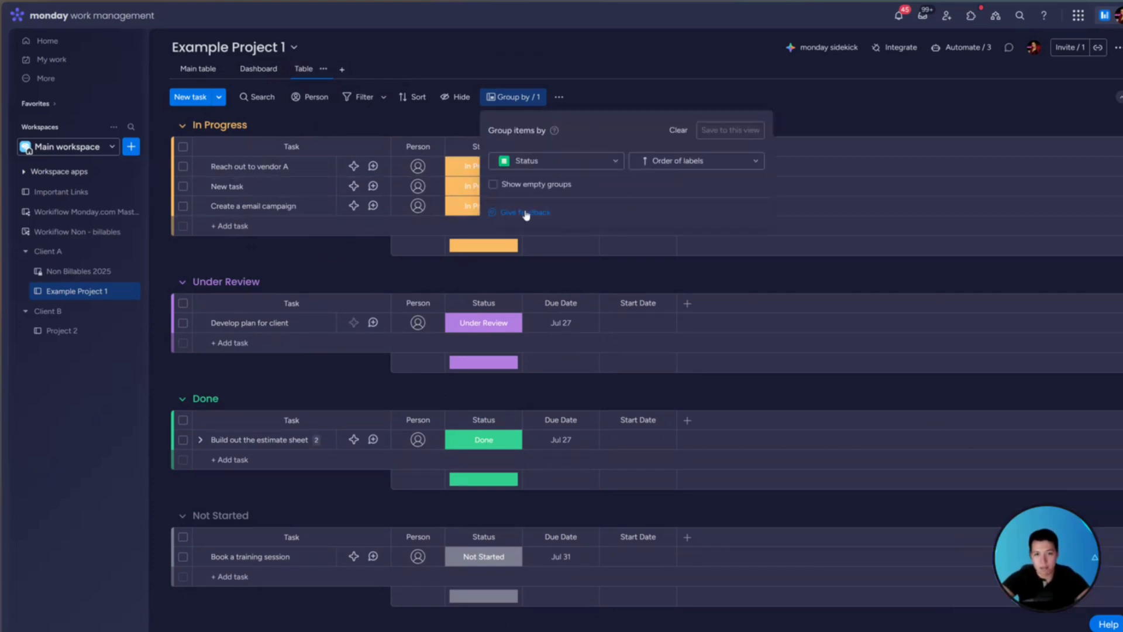
left_click(185, 71)
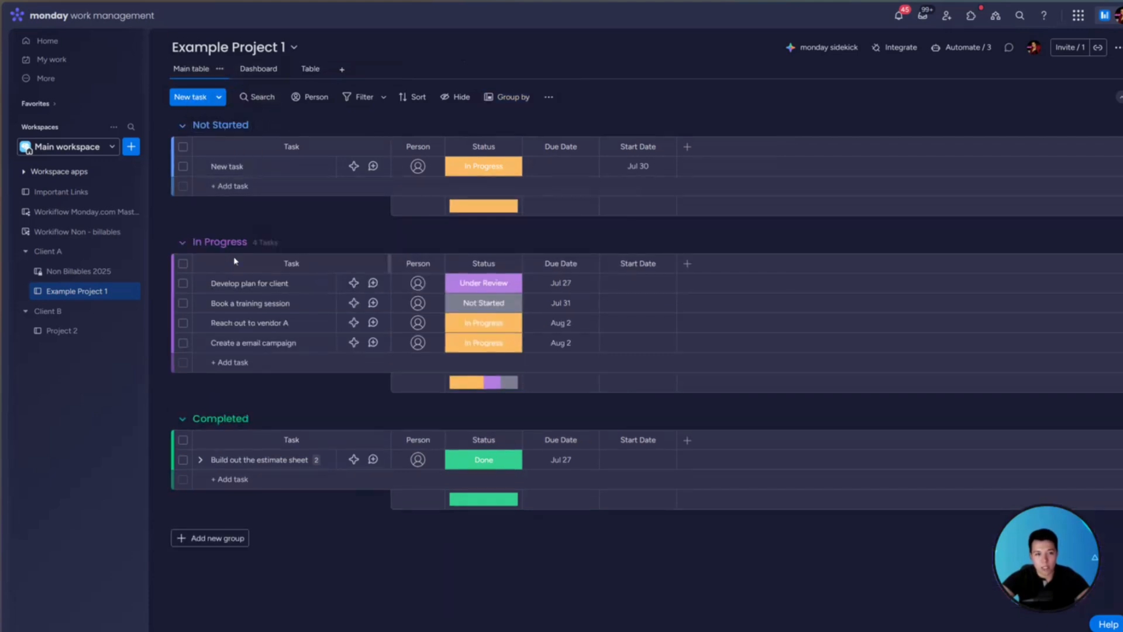
Step: Rename the new table view to "Stages View"
left_click(305, 71)
left_click(323, 69)
left_click(319, 120)
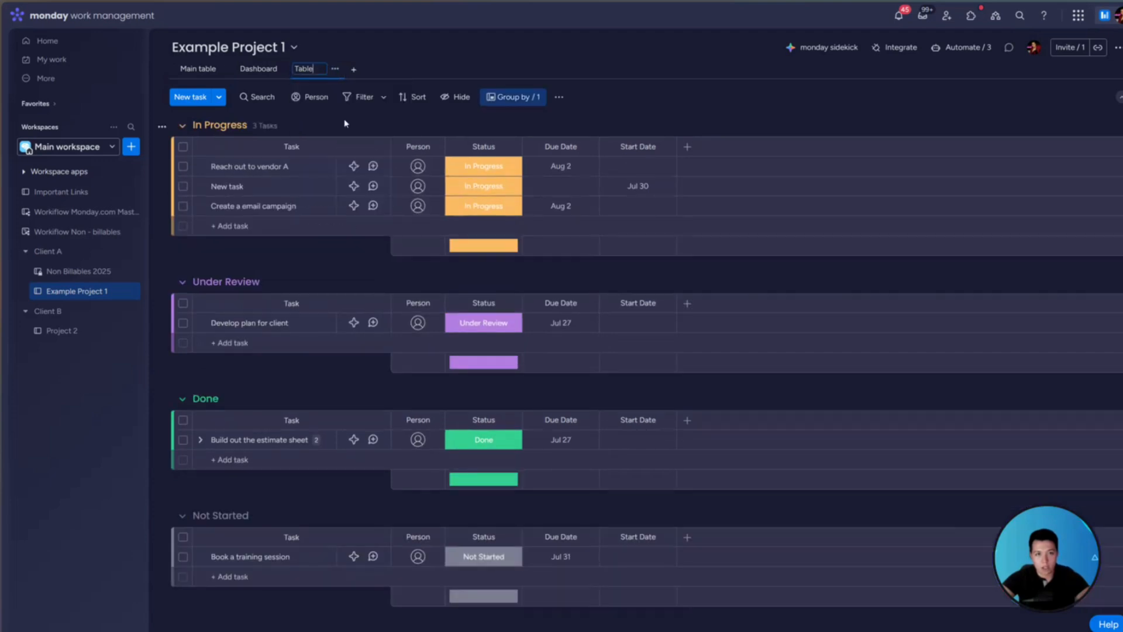
type("Stages View")
key("Return")
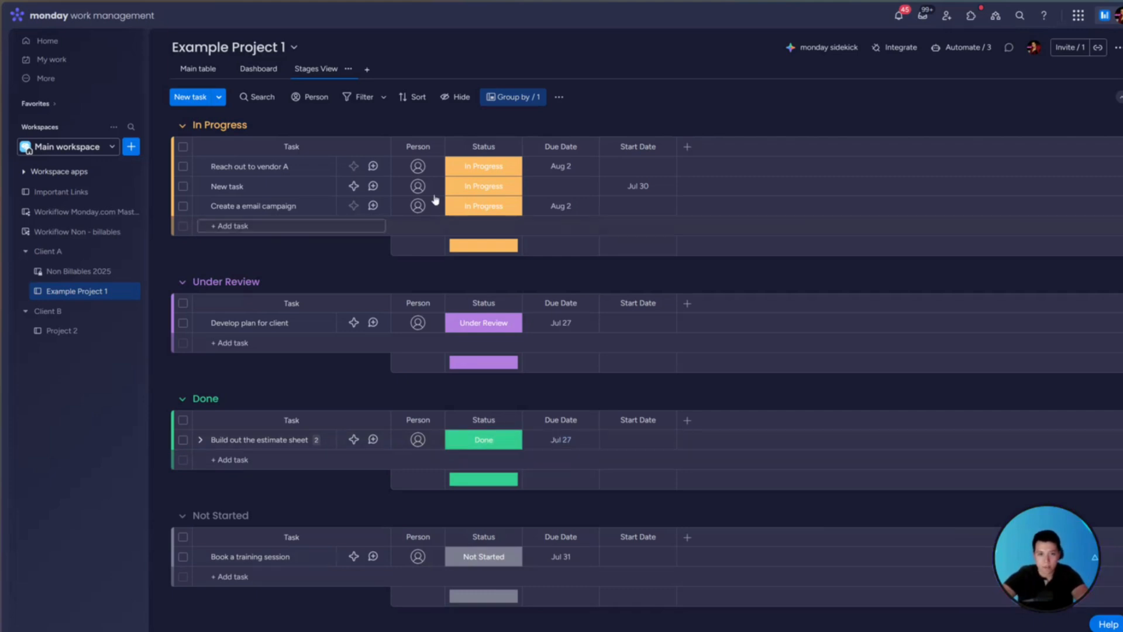
Step: Assign a different team member to each of the three tasks in the In Progress group
left_click(417, 164)
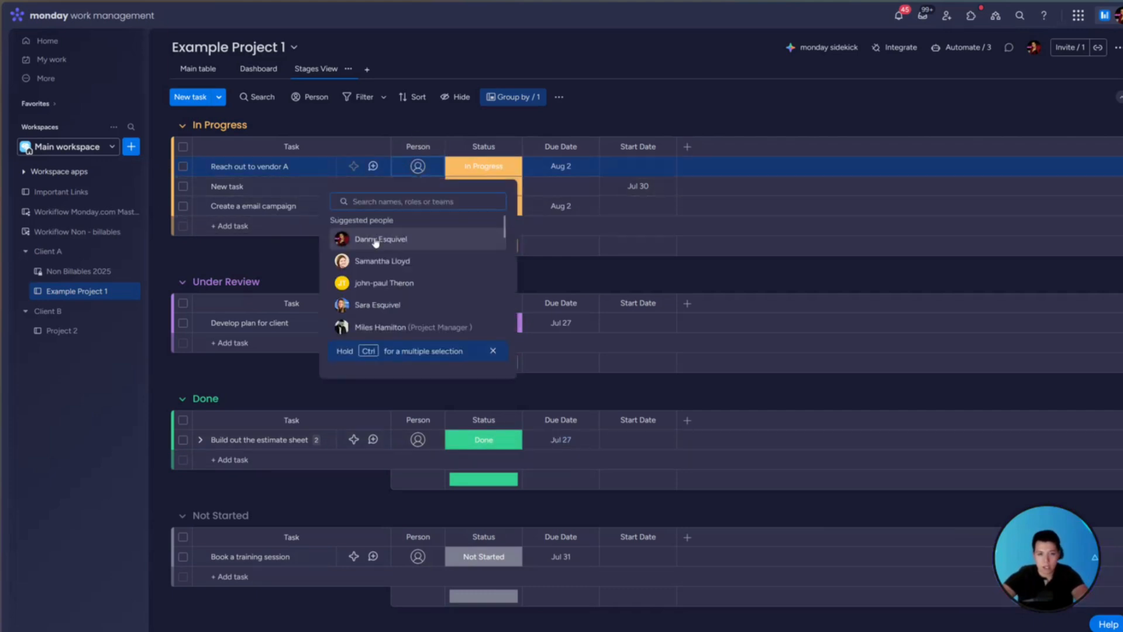
left_click(376, 240)
left_click(609, 111)
left_click(427, 190)
left_click(383, 281)
left_click(413, 209)
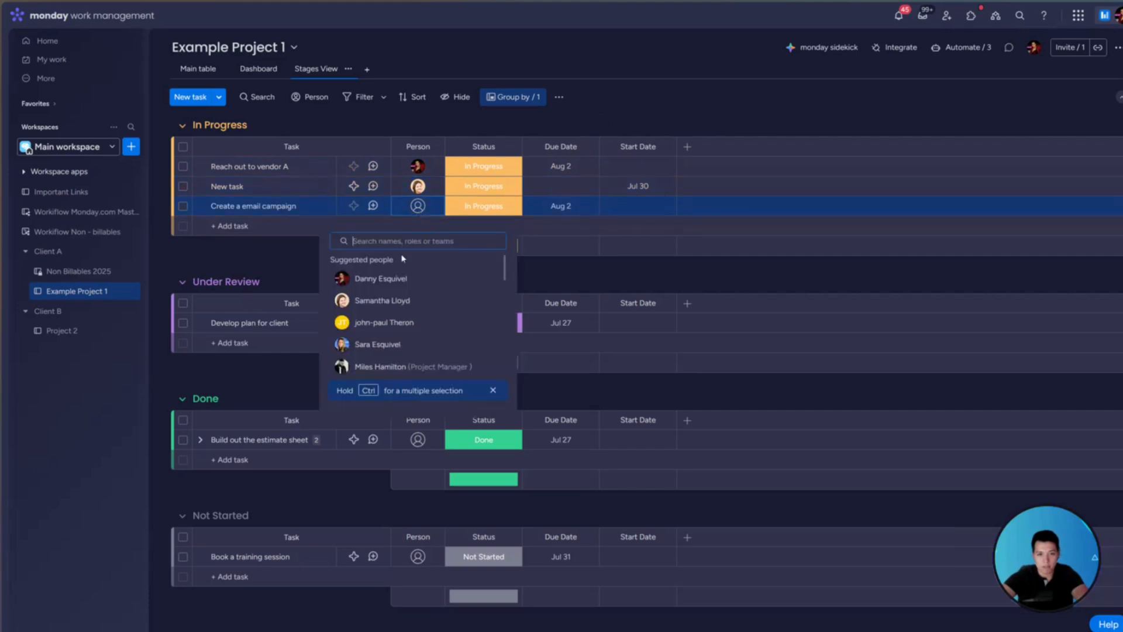
left_click(403, 321)
Step: Assign the person on "Reach out to vendor A" to the Under Review, Done and Not Started tasks as well
left_click(429, 328)
left_click(397, 401)
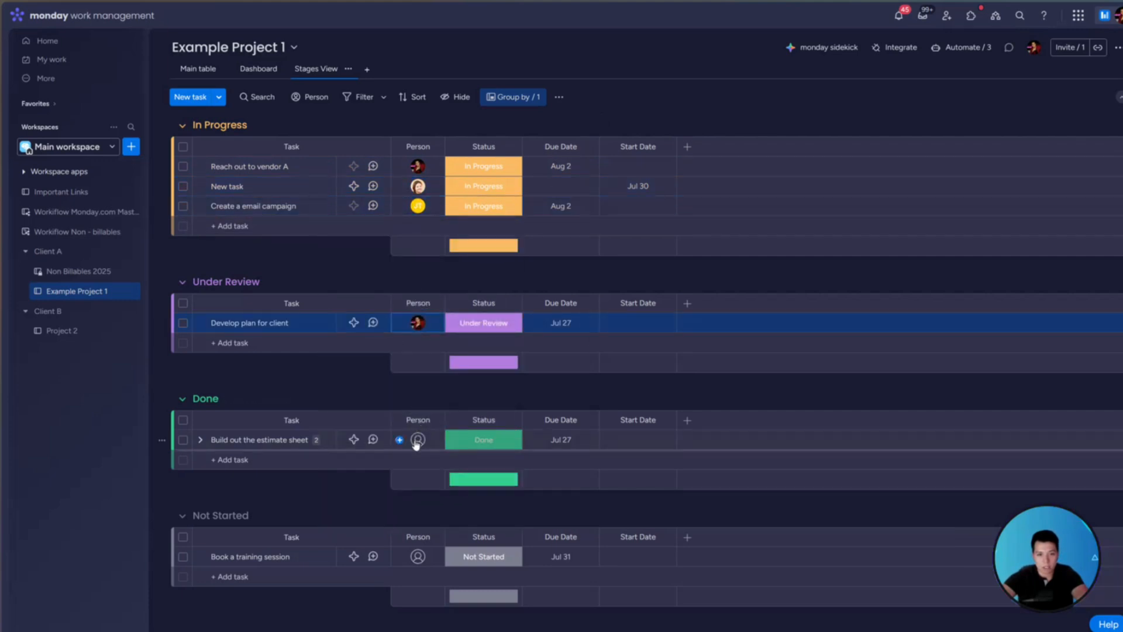
left_click(417, 441)
left_click(391, 287)
left_click(417, 555)
left_click(391, 403)
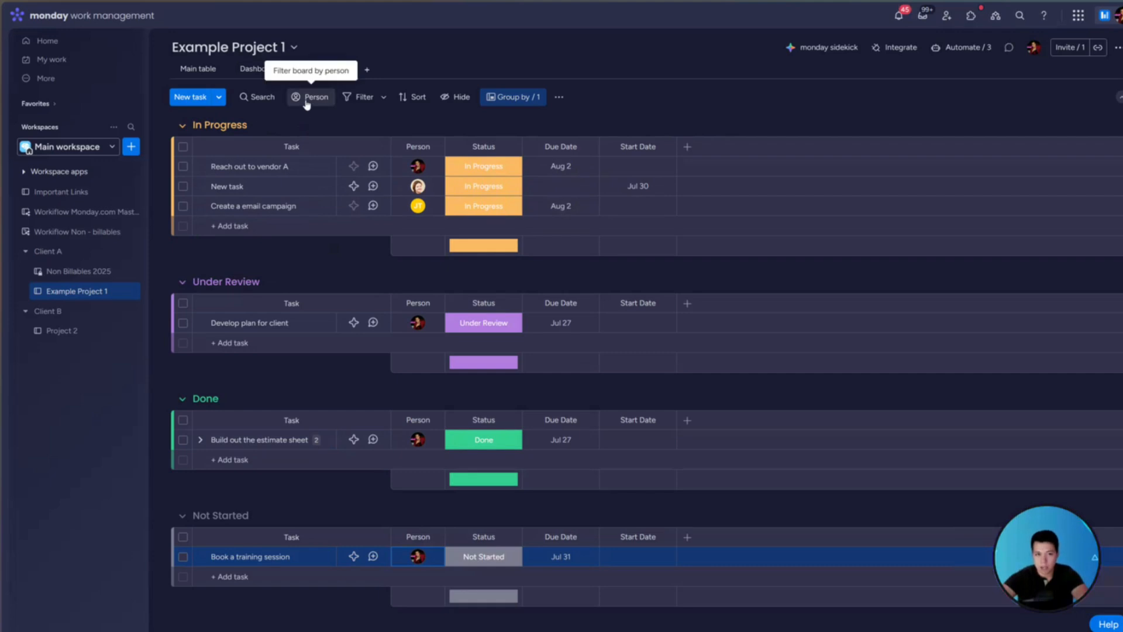
Step: Filter the Stages View by the first listed person and to tasks with a Due Date of "This week"
left_click(307, 100)
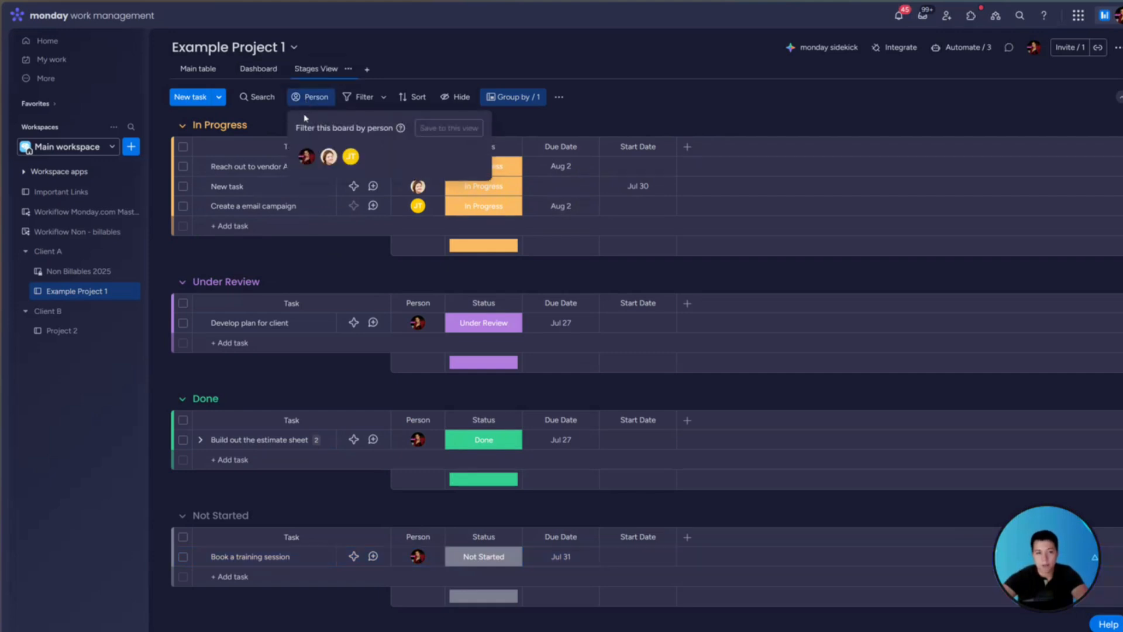
left_click(305, 156)
left_click(372, 97)
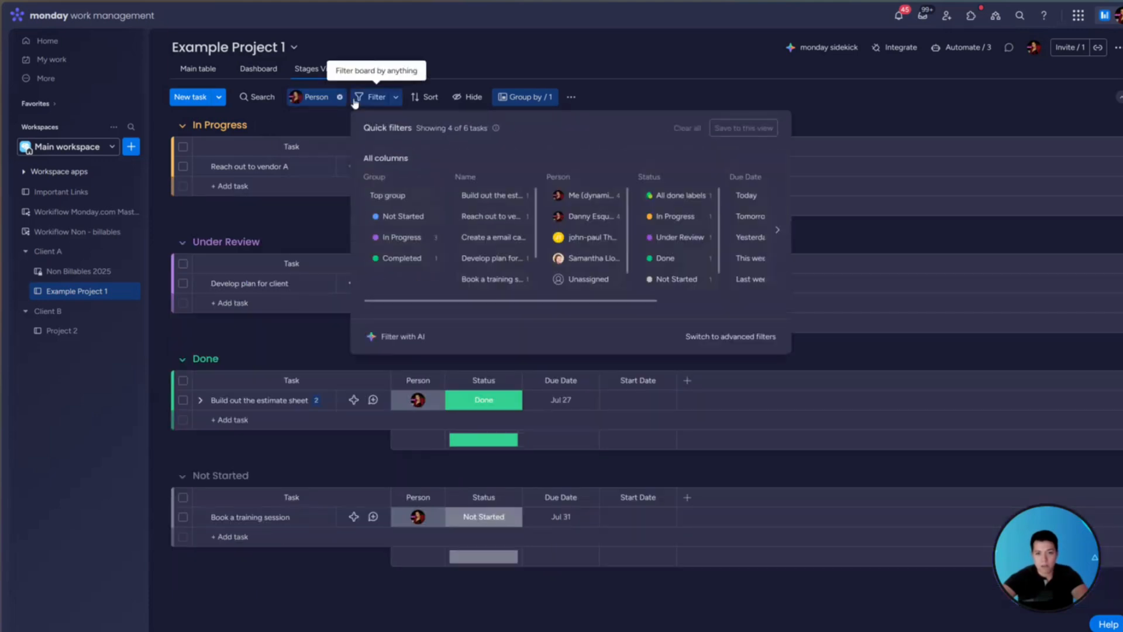
scroll(702, 263, "right", 2)
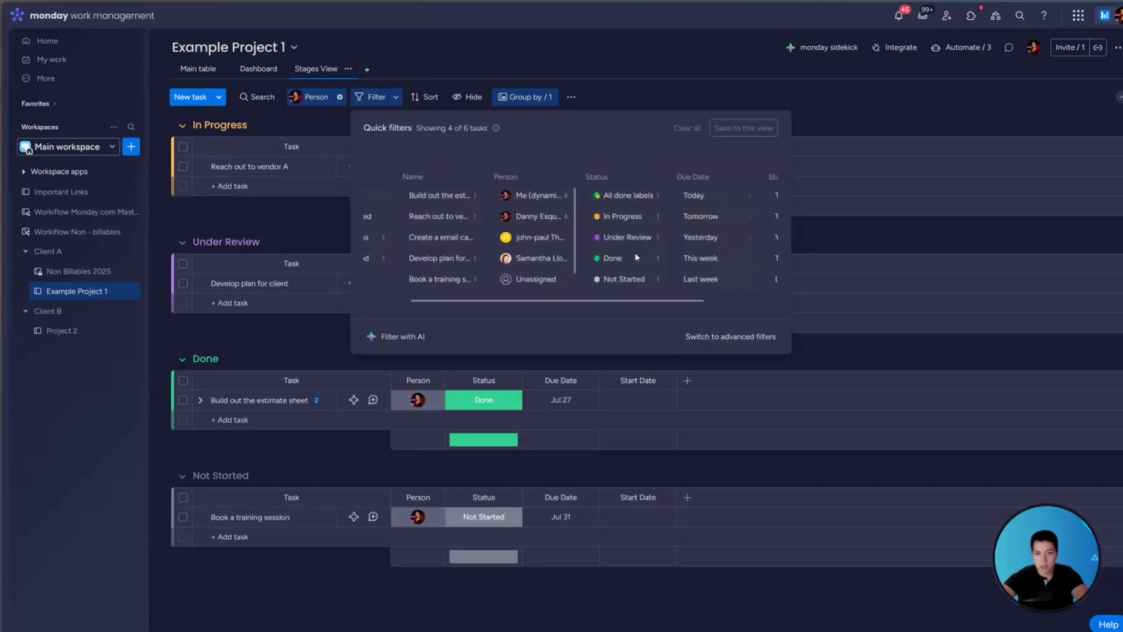
left_click(701, 261)
left_click(439, 109)
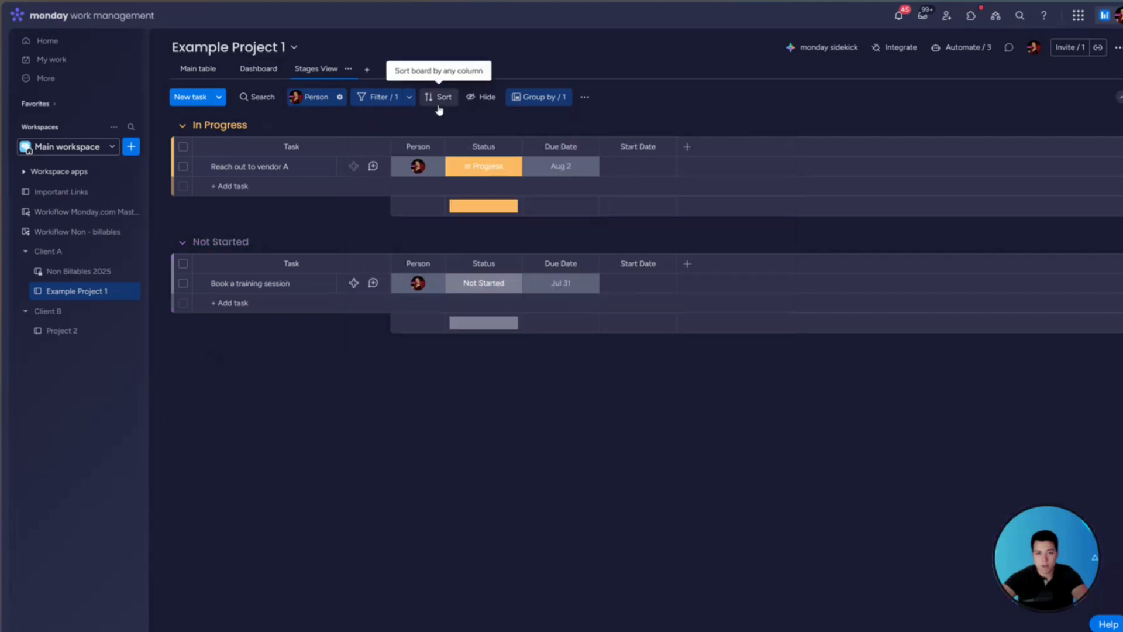
Step: Sort the tasks by Due Date in ascending order and save the settings to the Stages View
left_click(439, 105)
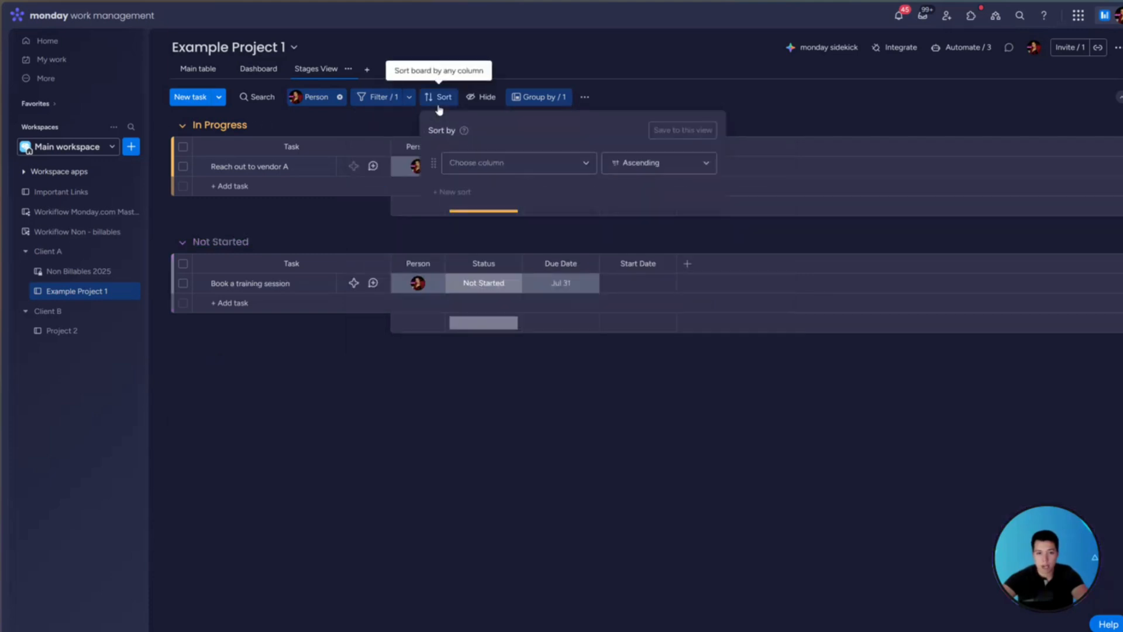
left_click(503, 163)
left_click(497, 289)
left_click(682, 130)
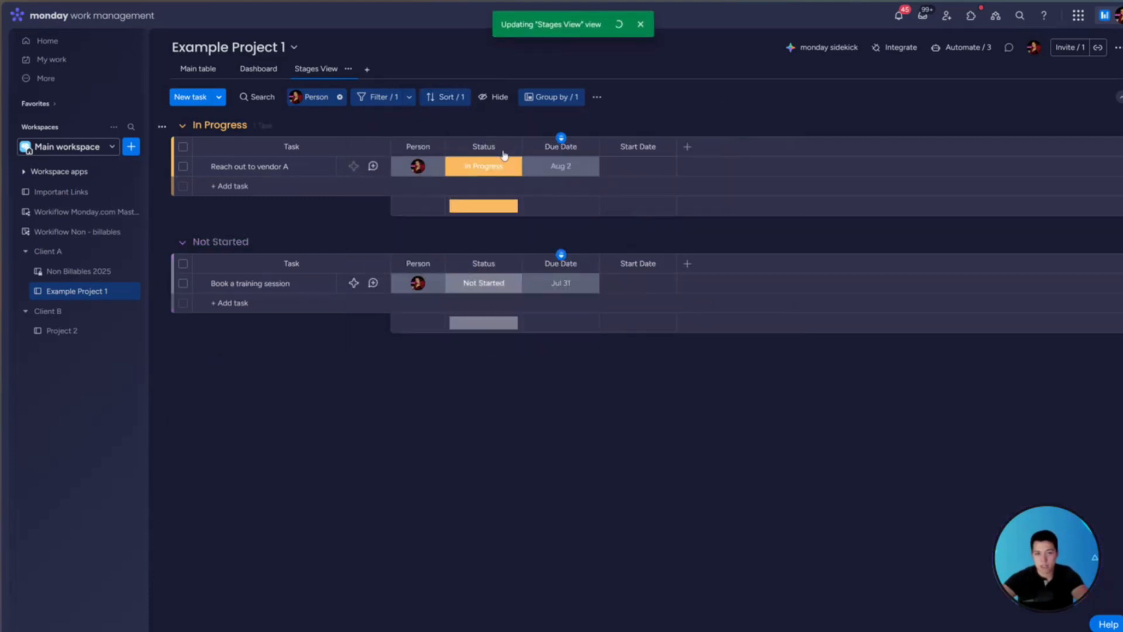
Step: Duplicate the "Reach out to vendor A" task and set the copy's due date to Aug 1
left_click(184, 166)
left_click(183, 166)
left_click(561, 186)
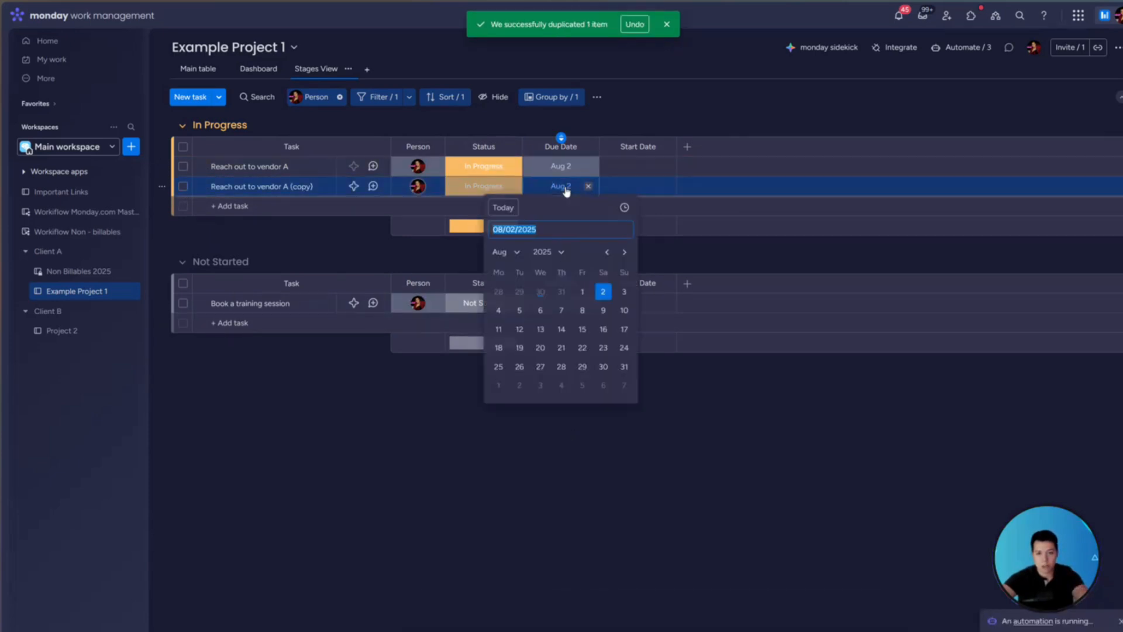
left_click(587, 312)
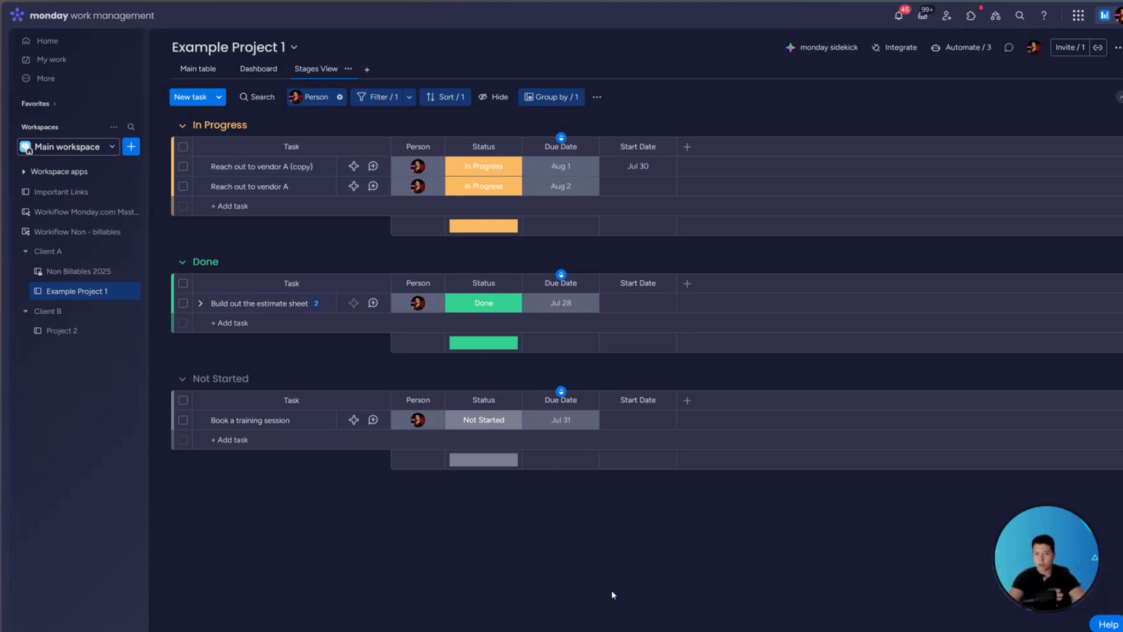
Step: Add a numbers column named "Costs" and a Text column, filling both with sample values for the displayed tasks
left_click(690, 147)
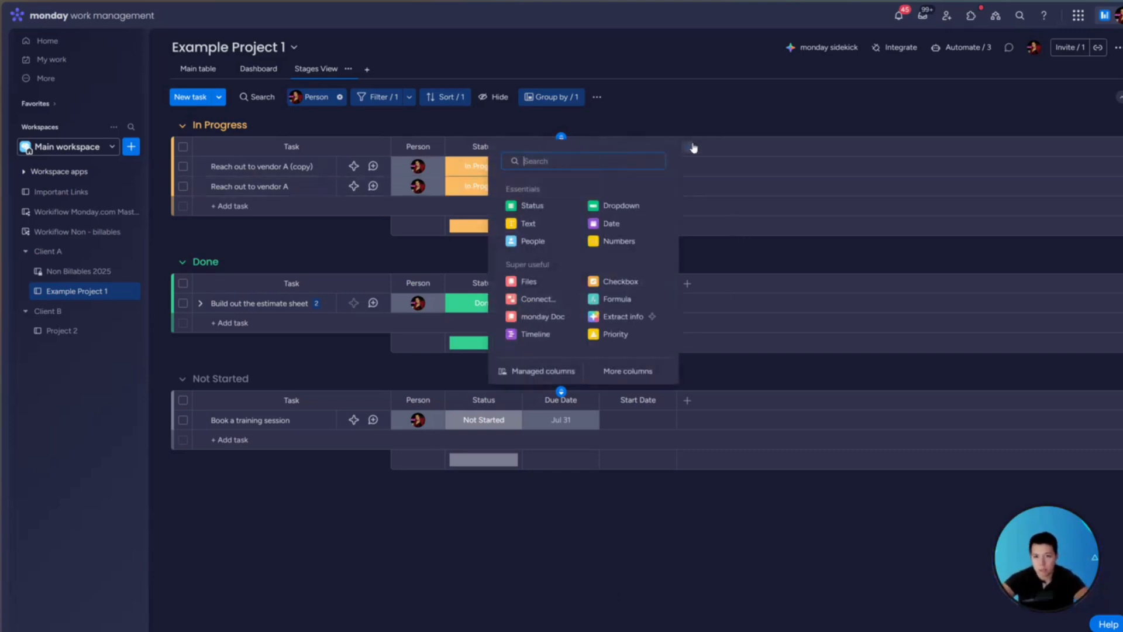
left_click(619, 241)
left_click(765, 150)
left_click(621, 224)
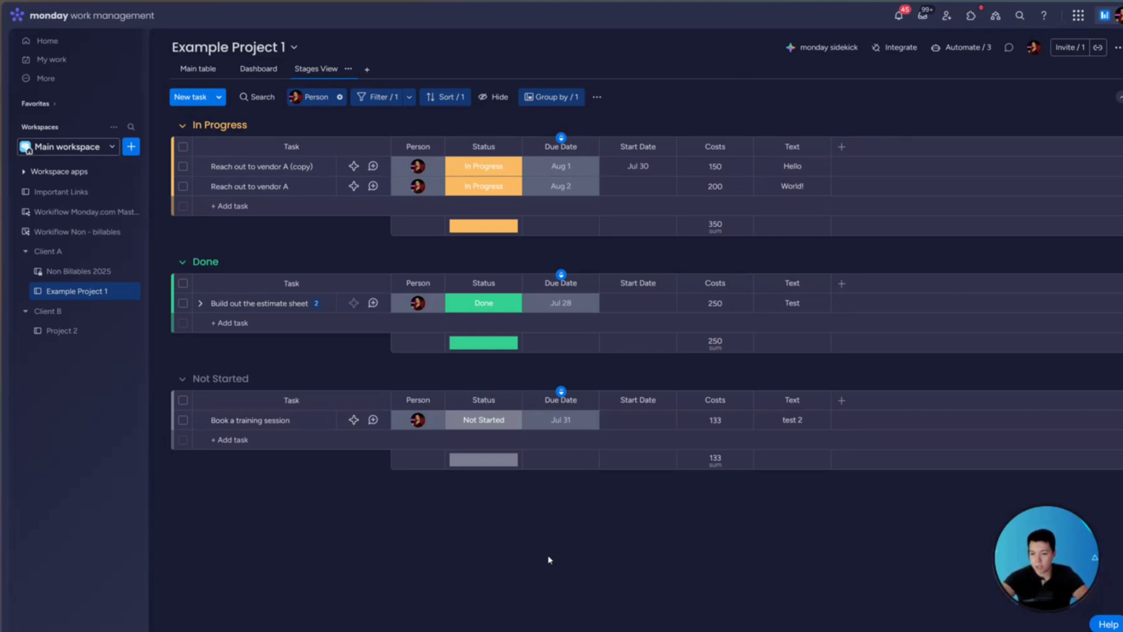
Step: Compare the Main table with the Stages View, and move the Stages View ahead of the Dashboard
left_click(202, 70)
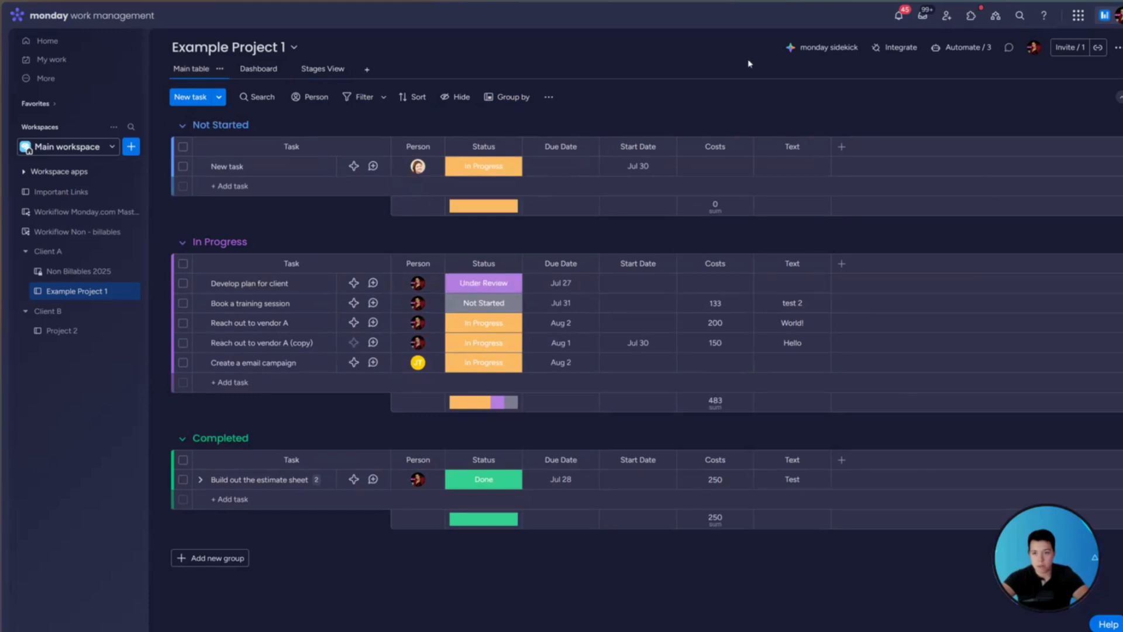
left_click(304, 74)
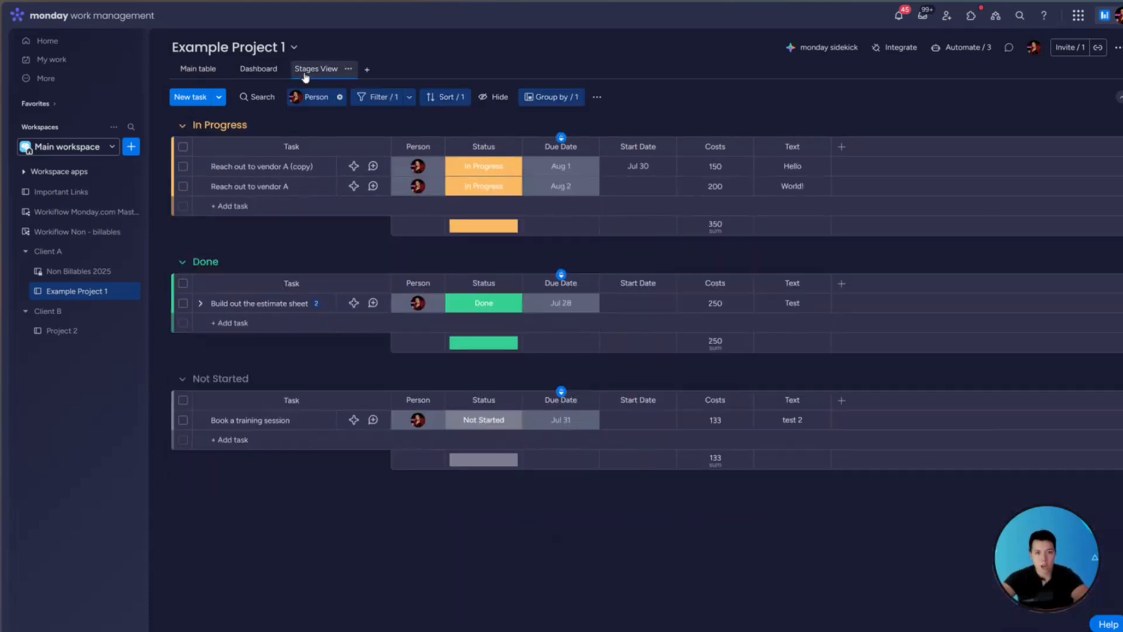
left_click_drag(304, 73, 256, 67)
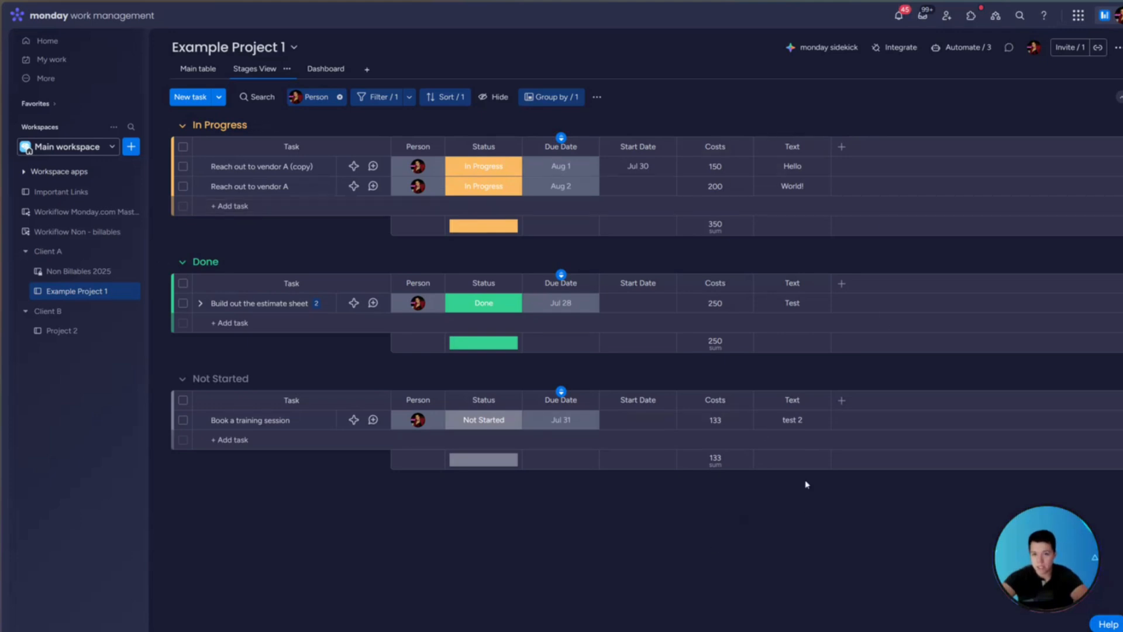
Step: Hide the Text and Costs columns in the Stages View and save the column settings to it
left_click(493, 99)
scroll(503, 234, "down", 2)
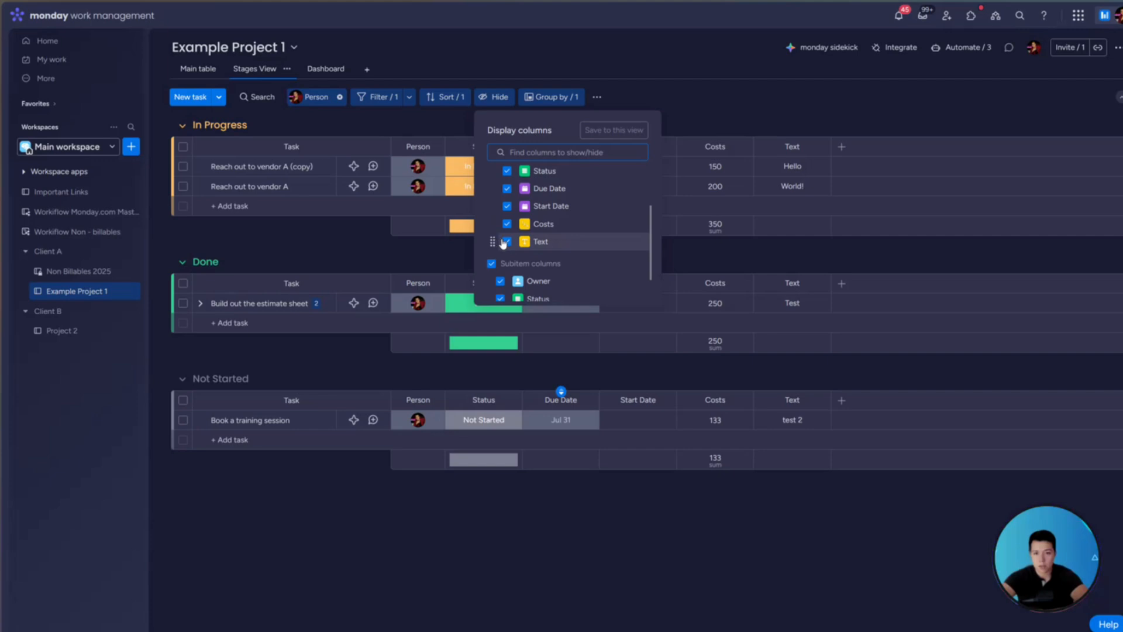
left_click(505, 242)
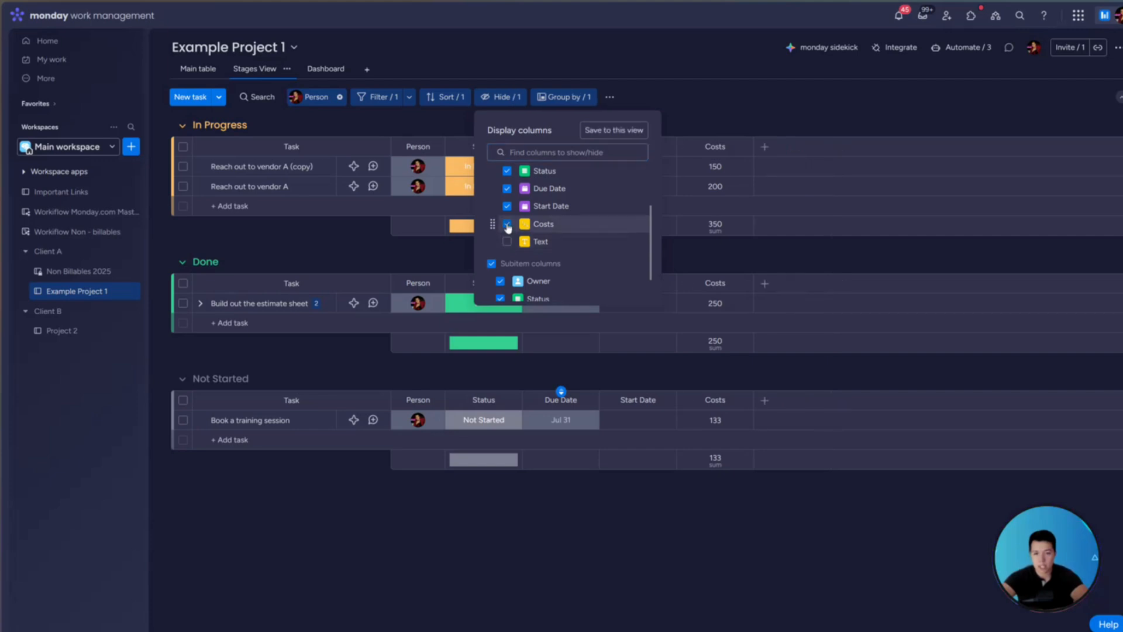
left_click(507, 227)
left_click(620, 130)
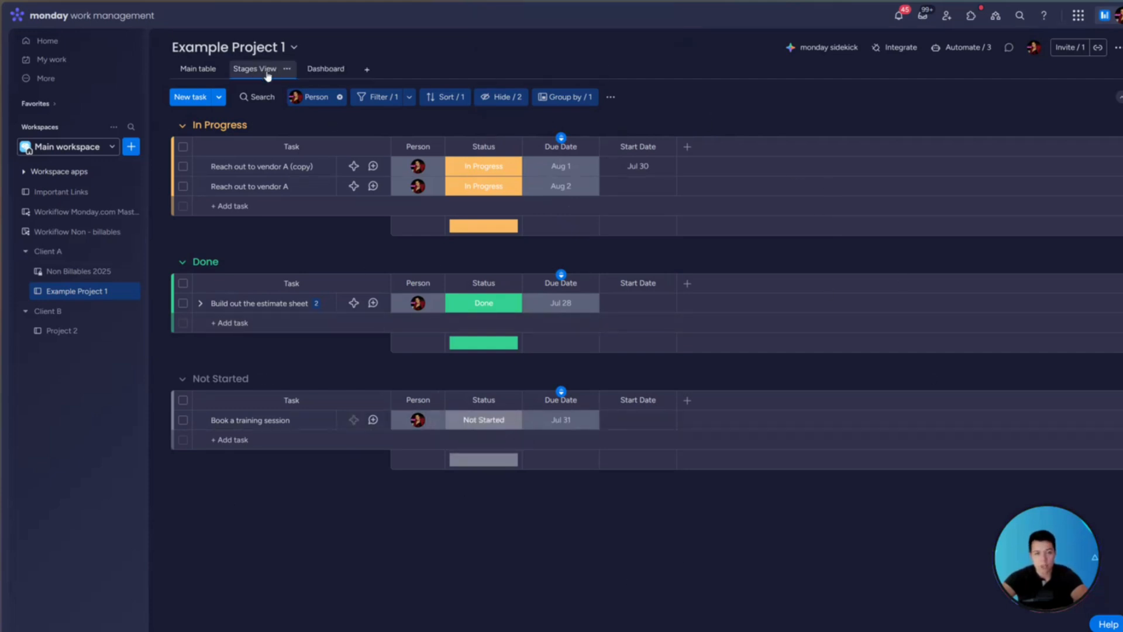
Step: Rename the view as "My Clean Stages" and replace its quick person filter with a saved "Person is Me (dynamic)" filter
left_click(288, 71)
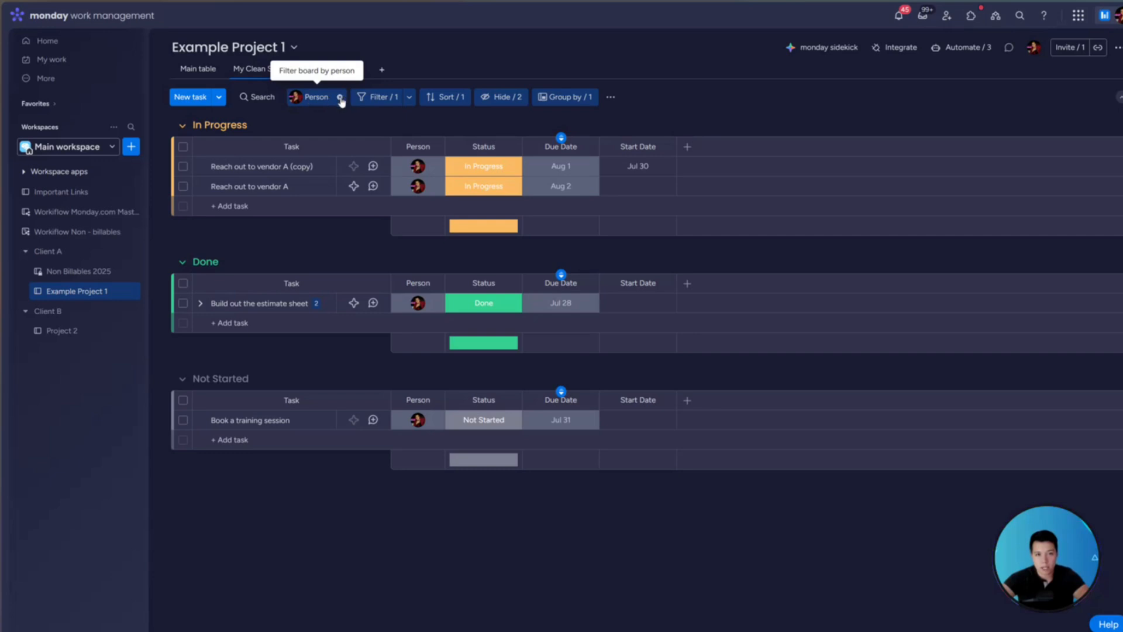
left_click(340, 97)
left_click(369, 97)
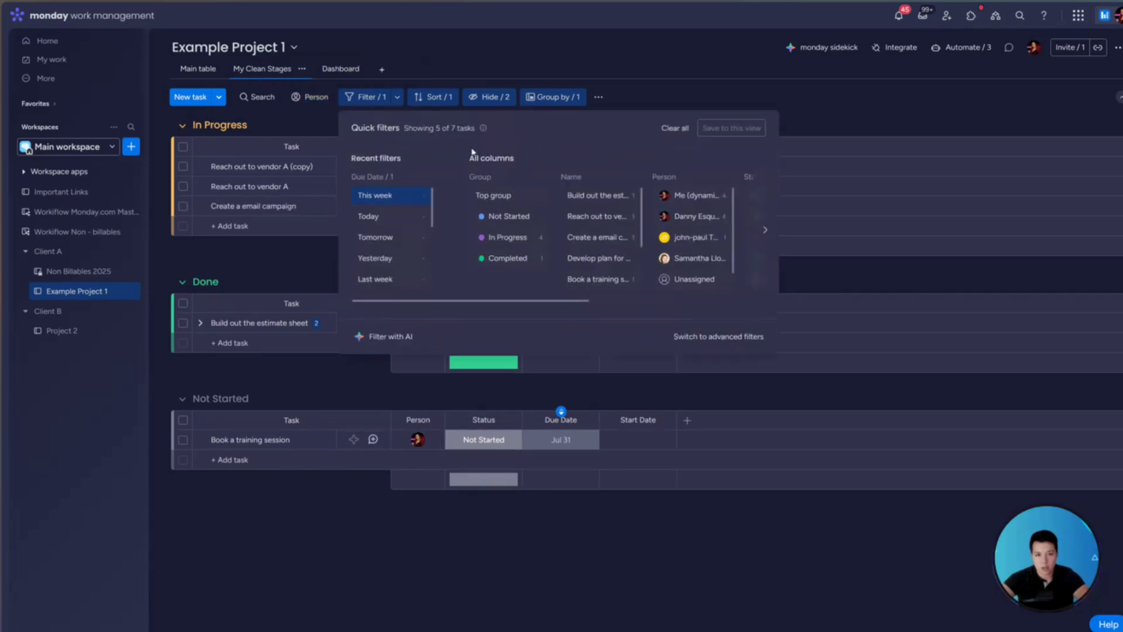
scroll(680, 200, "right", 2)
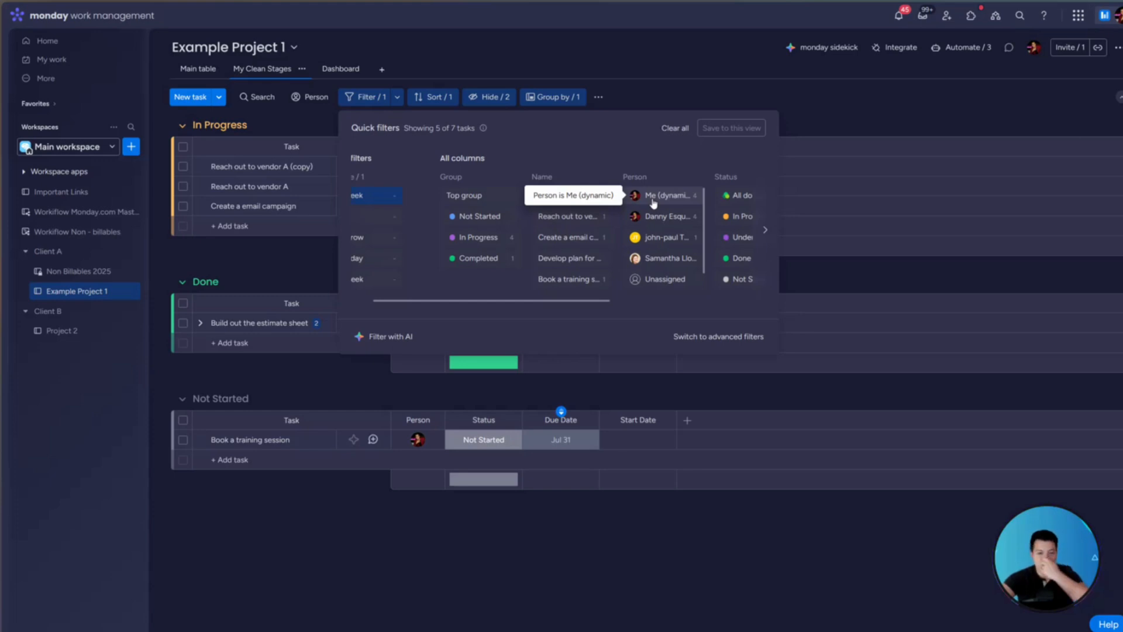
left_click(654, 199)
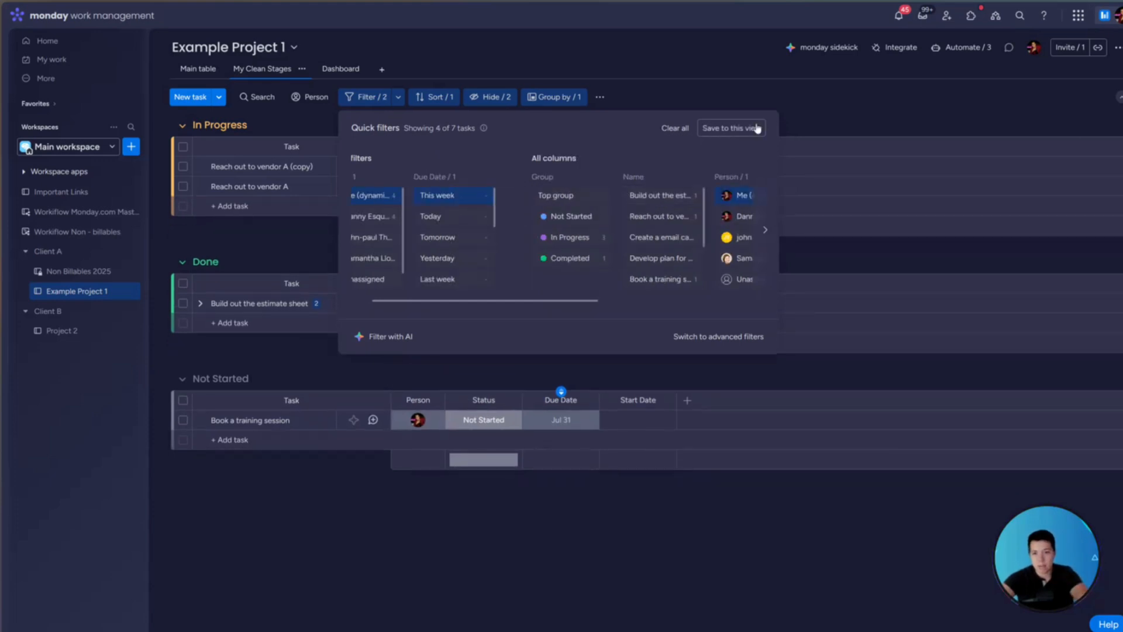
left_click(731, 128)
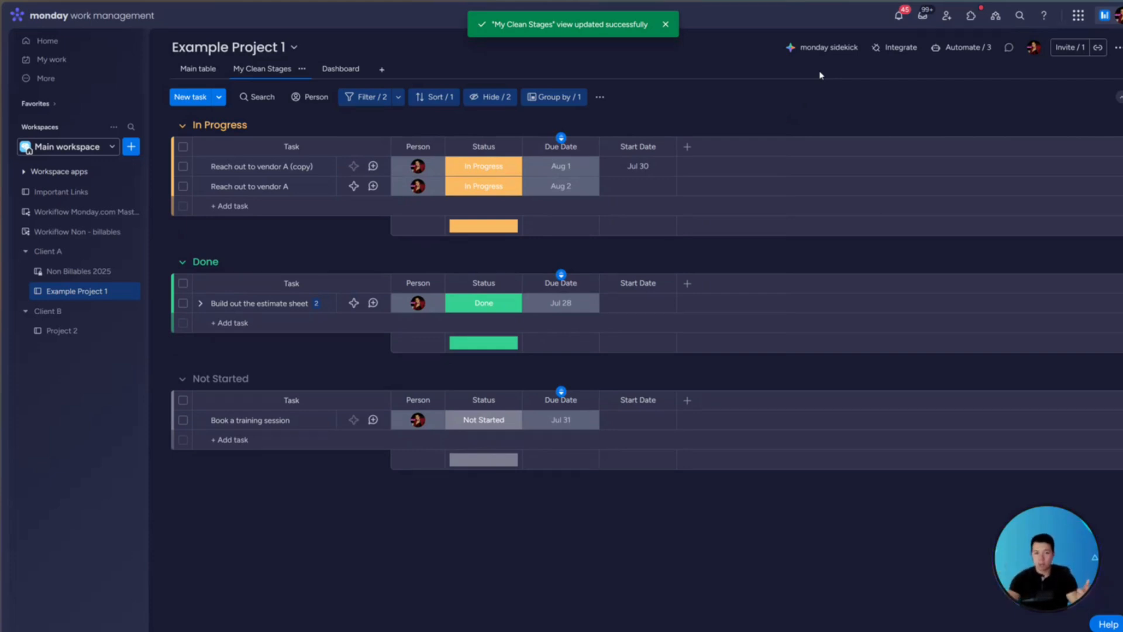
Step: Pin the My Clean Stages view and switch to the Main table
left_click(302, 68)
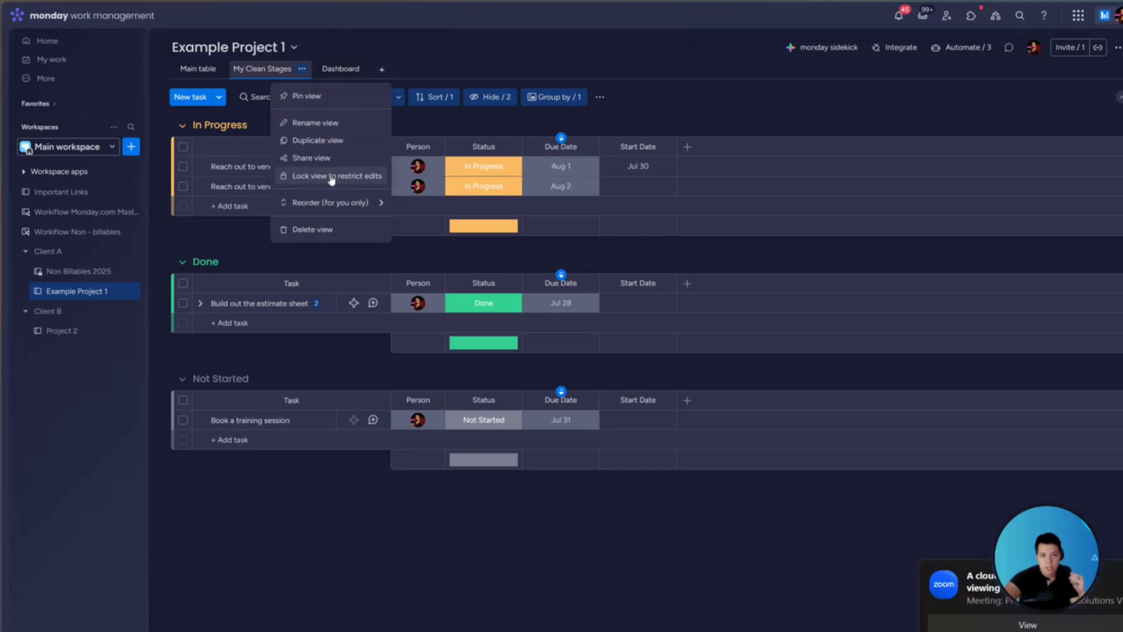
left_click(307, 95)
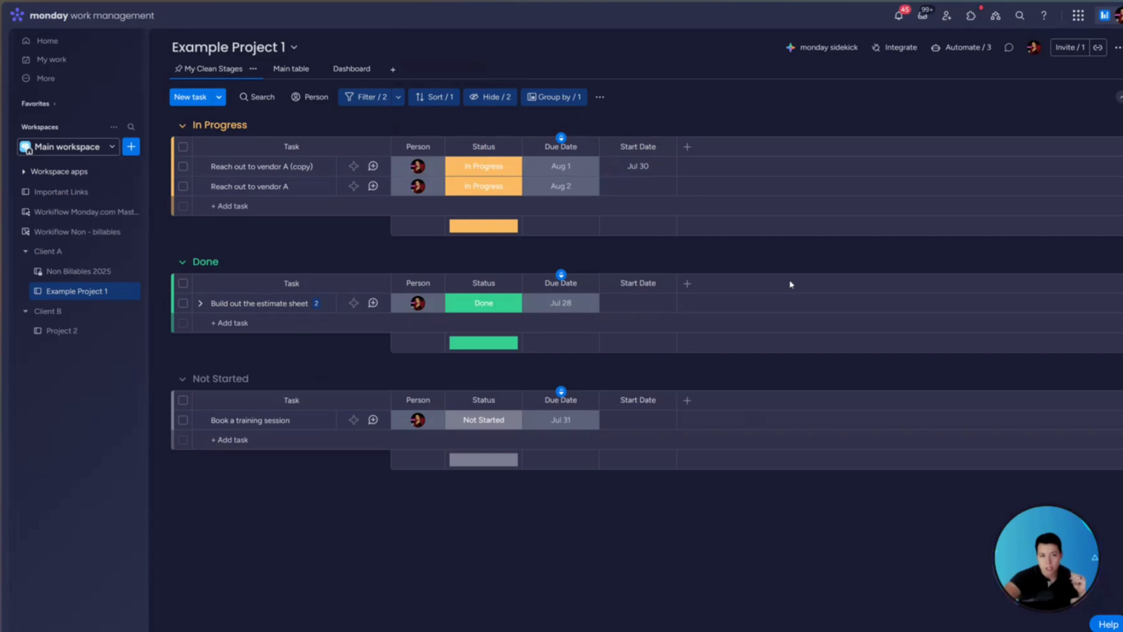
left_click(291, 69)
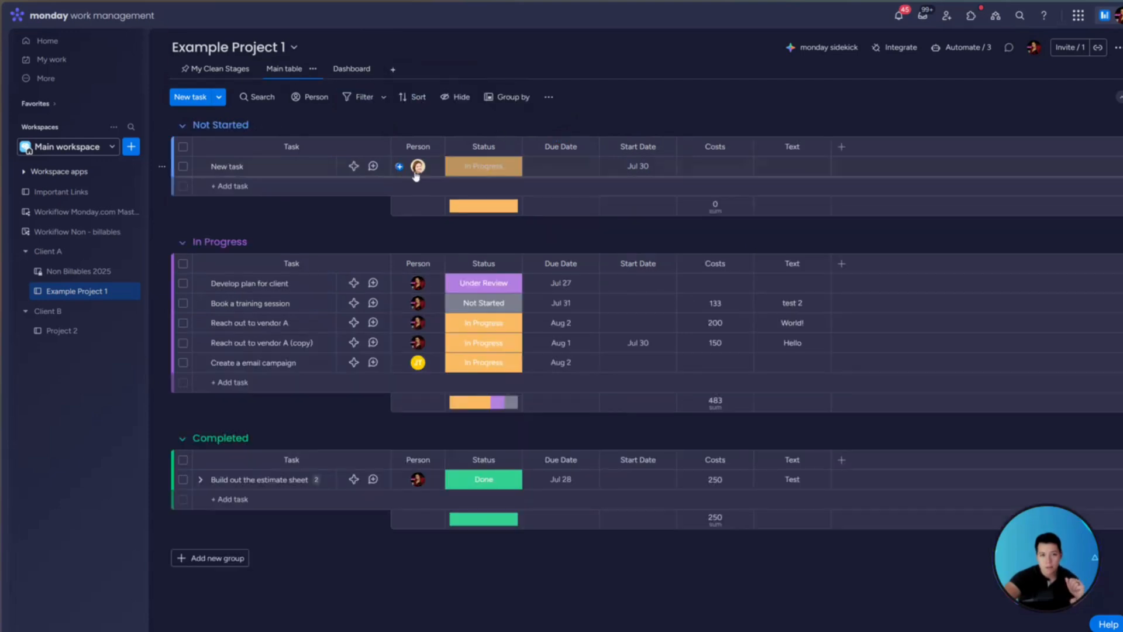
Step: Apply the quick person filter to the Main table, clear it, and filter the board by person again
left_click(316, 97)
left_click(329, 156)
left_click(670, 174)
left_click(339, 97)
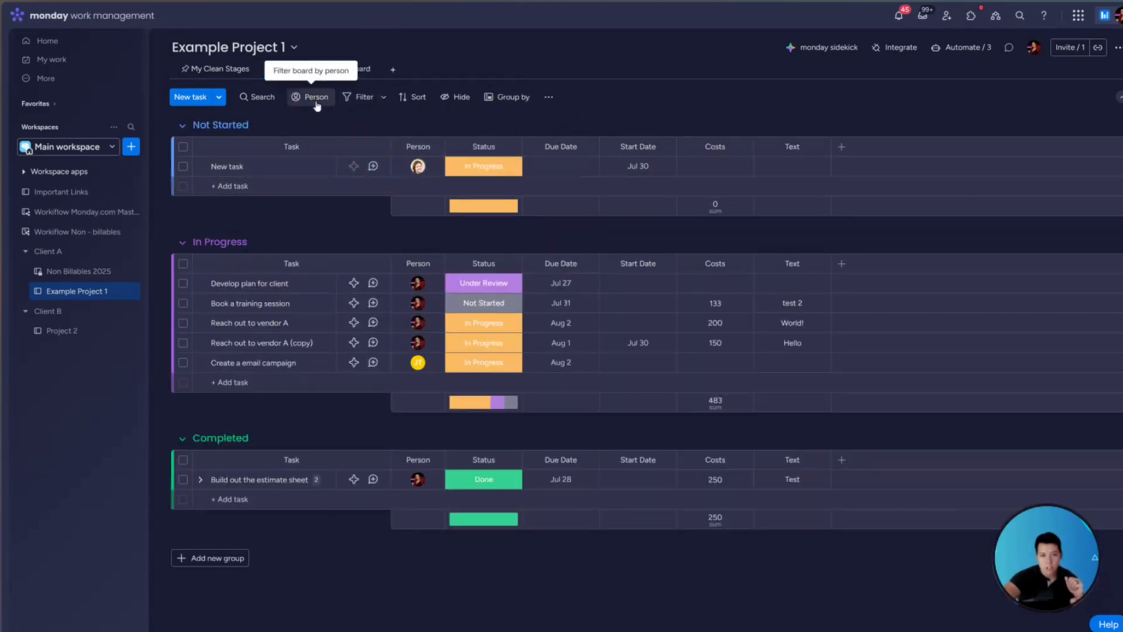
left_click(317, 98)
left_click(351, 157)
left_click(392, 179)
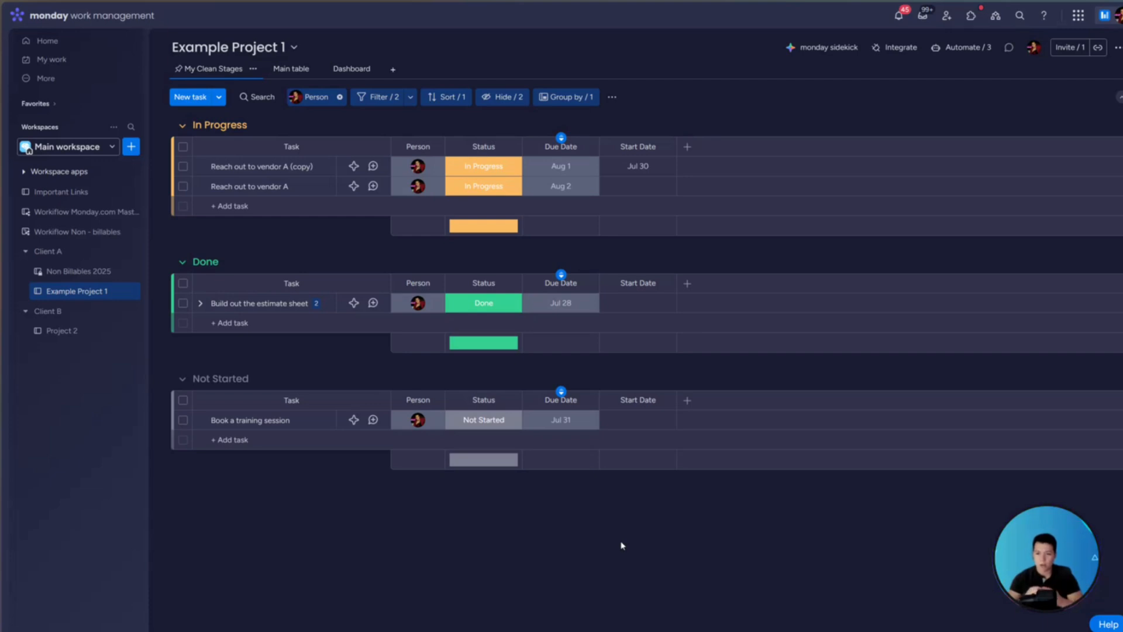
Step: Add a Kanban view to the board and move its Not Started column ahead of In Progress
left_click(392, 71)
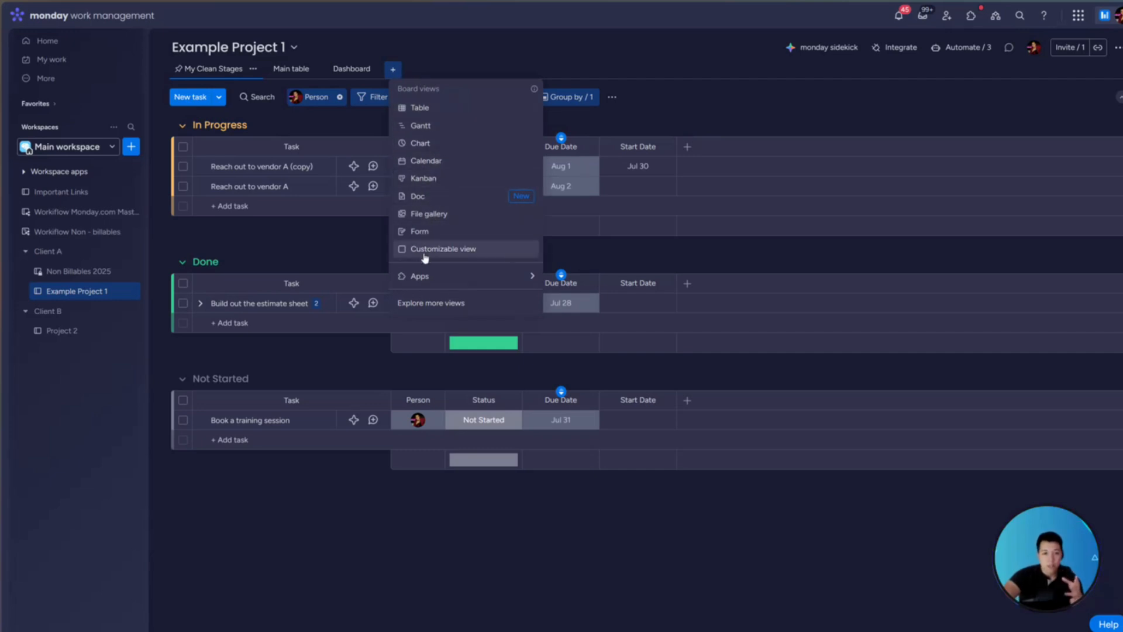
left_click(439, 186)
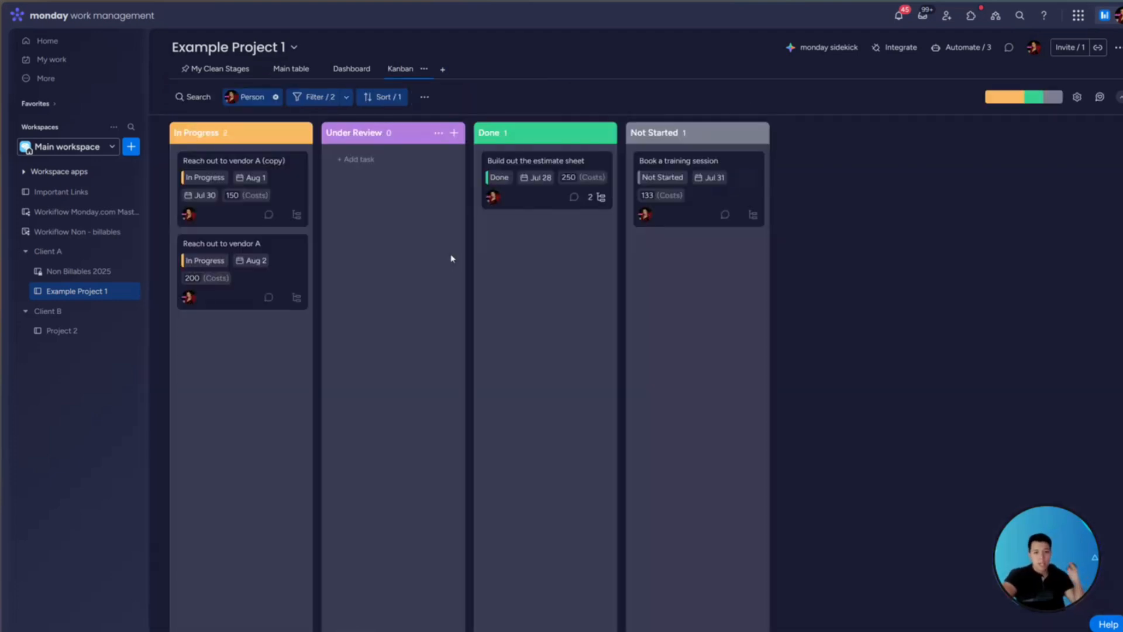
left_click_drag(696, 134, 244, 141)
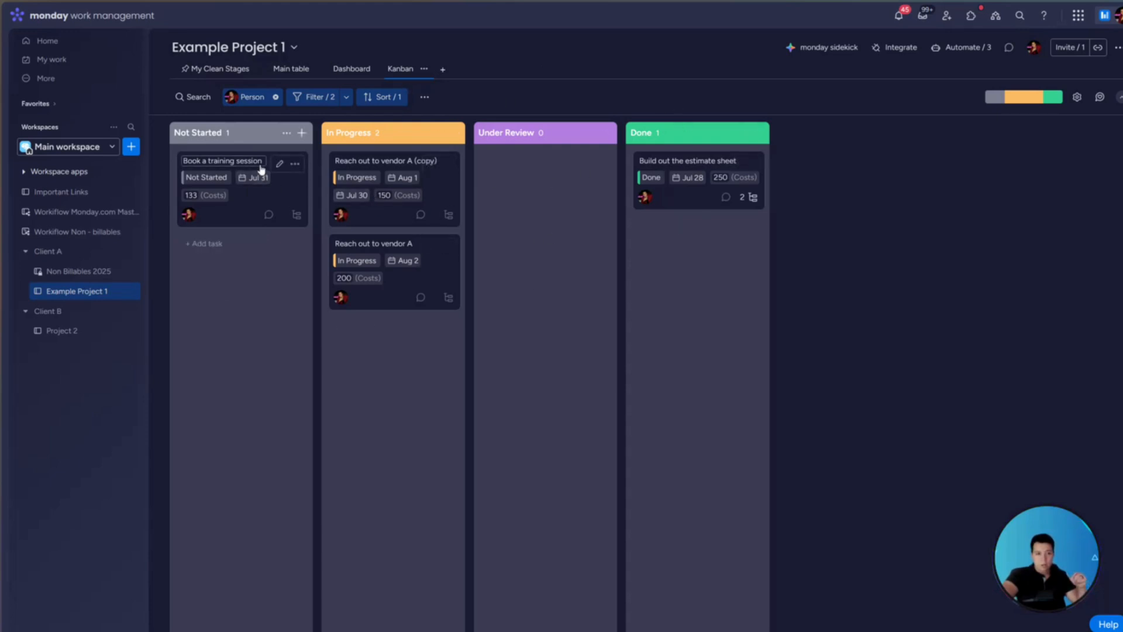
Step: Move the "Book a training session" card to Under Review and check its status in the My Clean Stages view
left_click_drag(261, 169, 594, 190)
left_click(224, 69)
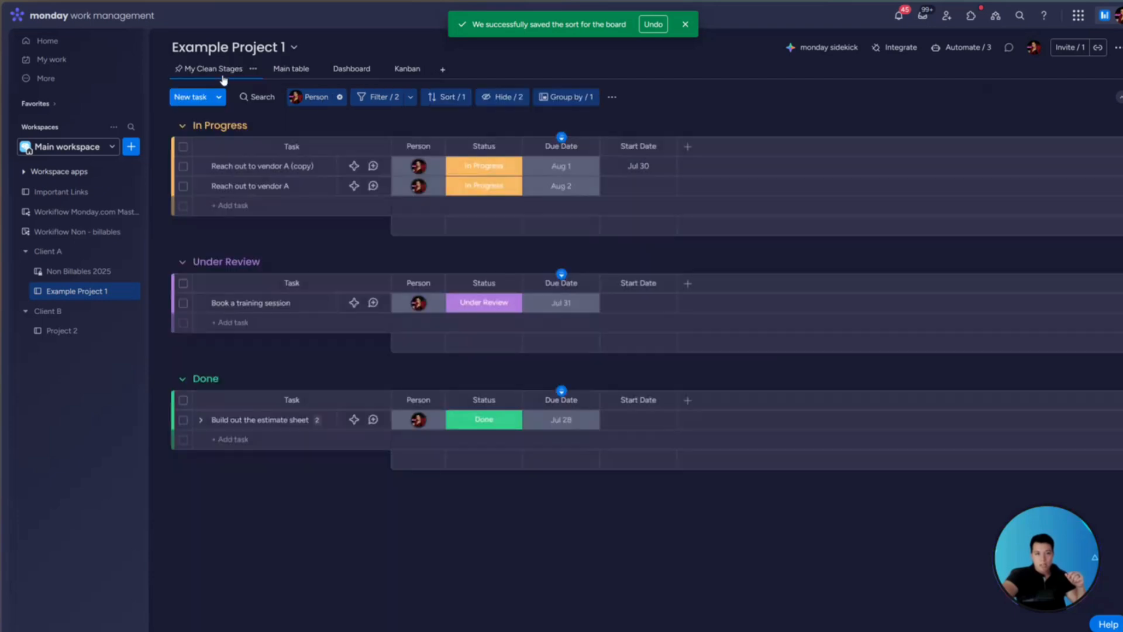
left_click(398, 70)
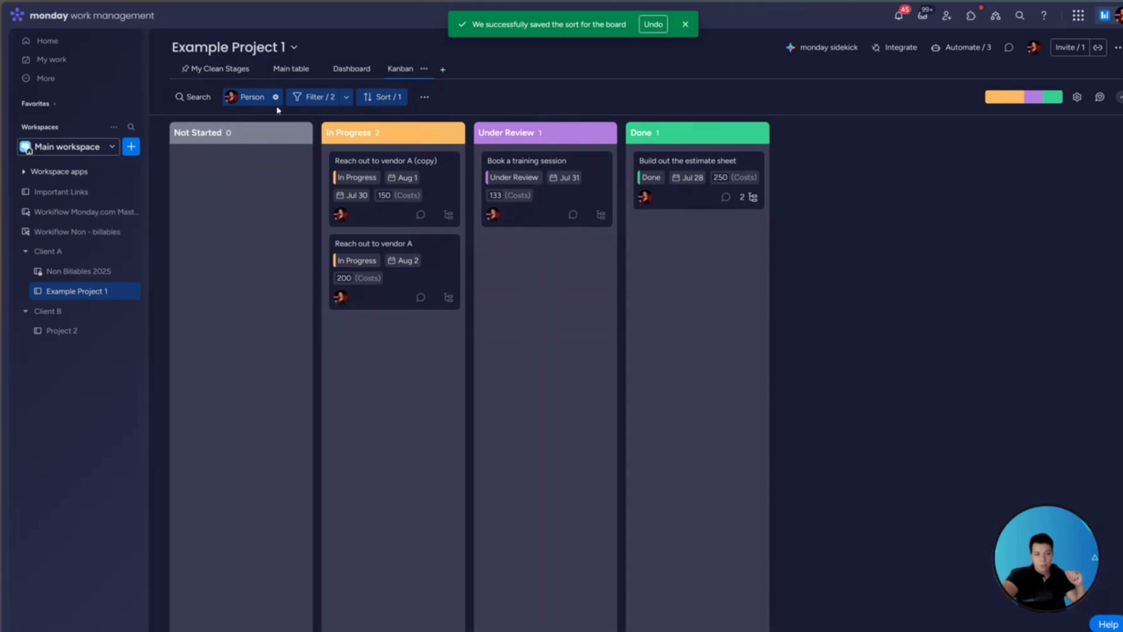
Step: Clear the Kanban view's person filter, other filters and sort, save the view, and inspect its widget settings
left_click(276, 97)
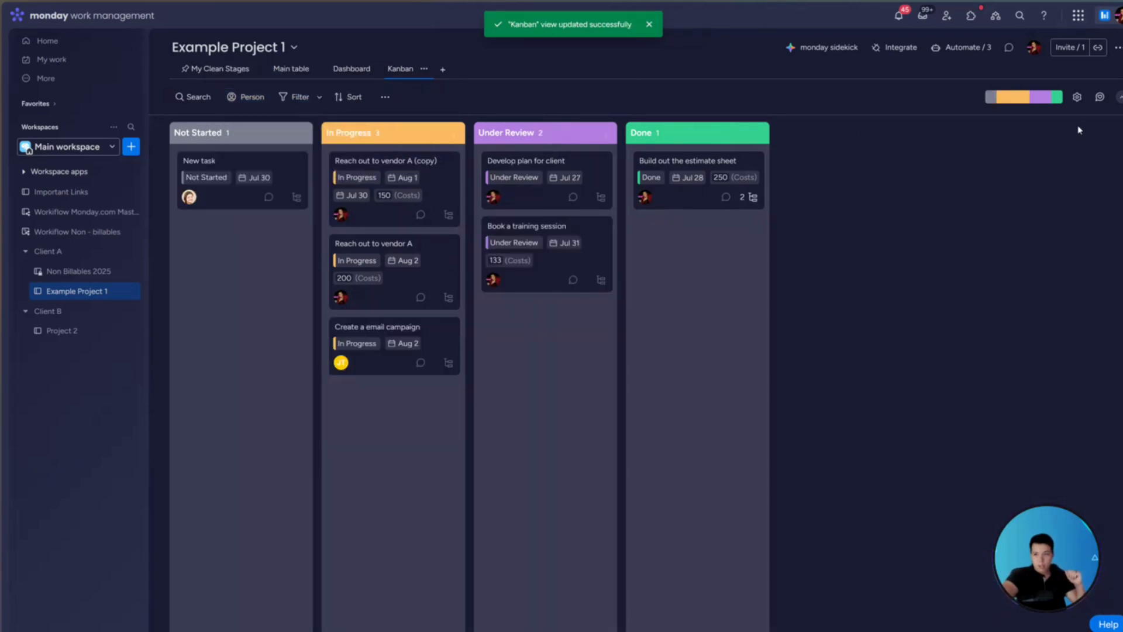
left_click(1078, 99)
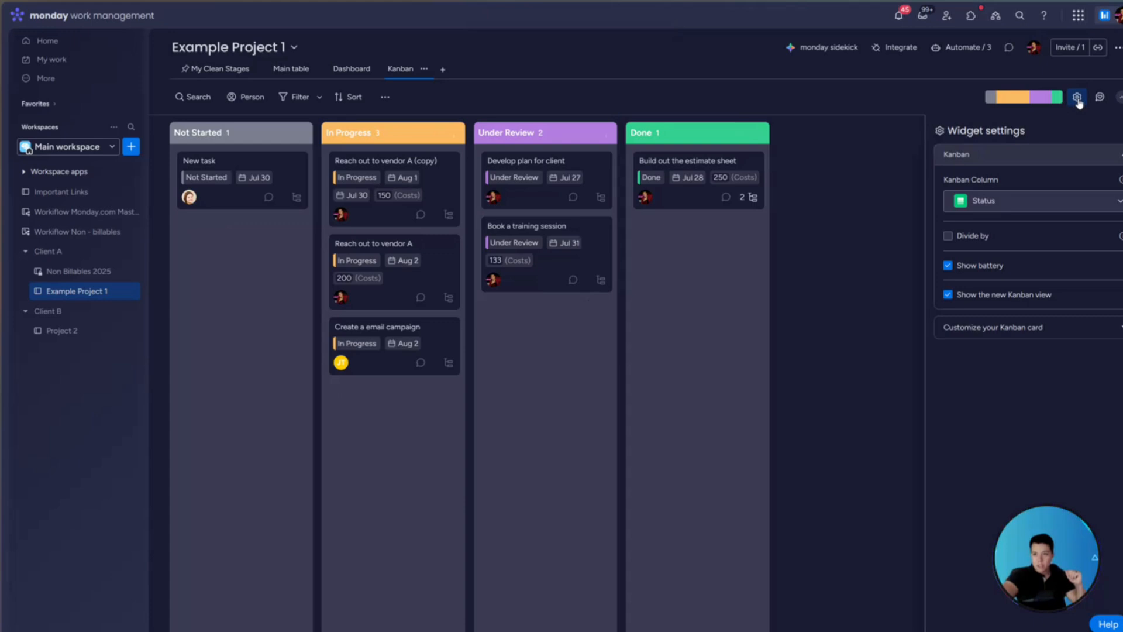
left_click(1021, 329)
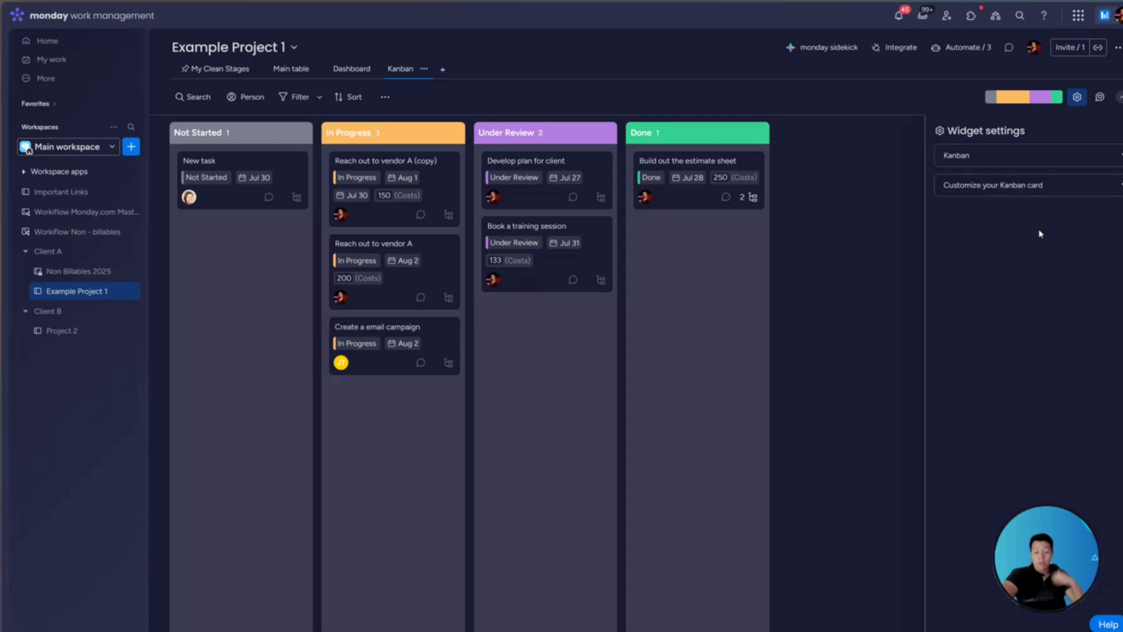
Step: Look over the available board view types, the Dashboard's widgets and its new task form, without creating a task
left_click(443, 69)
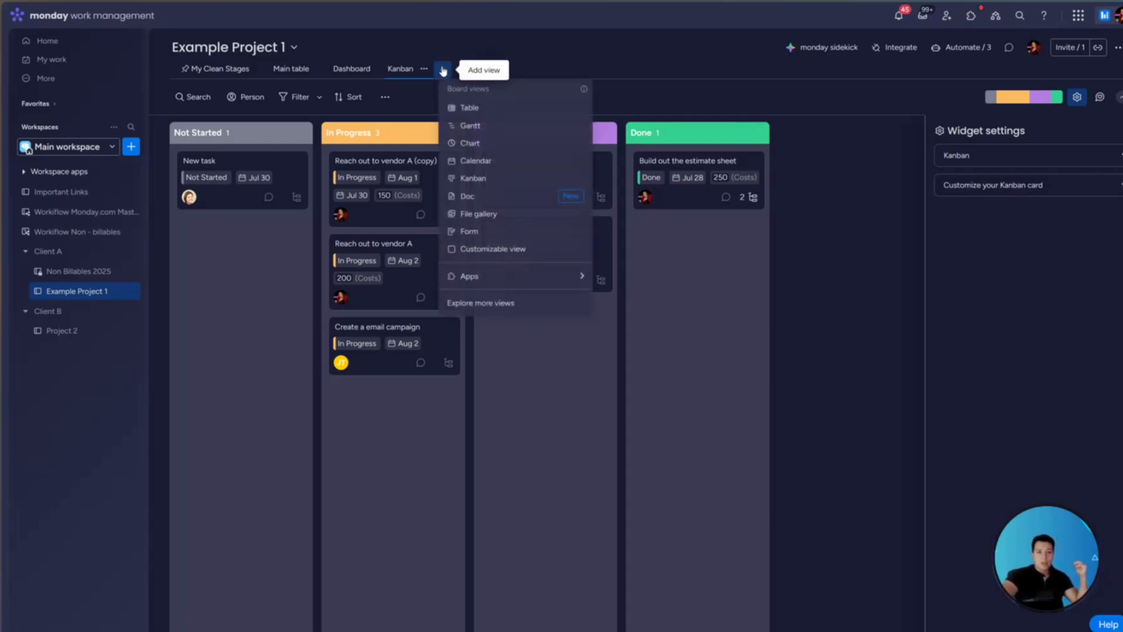
left_click(352, 69)
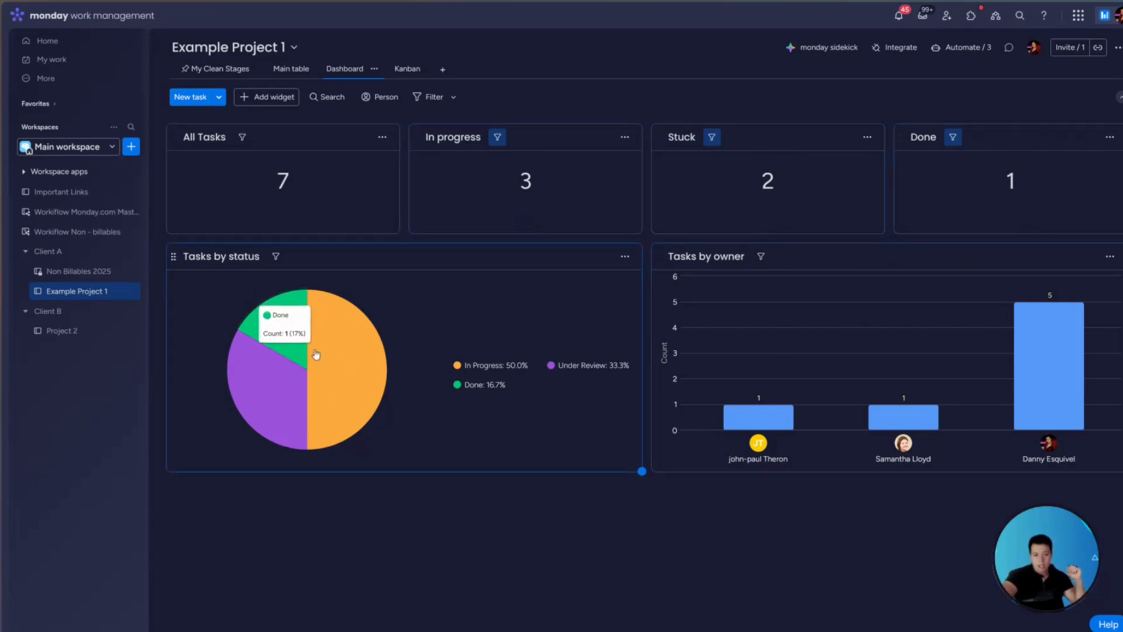
left_click(198, 99)
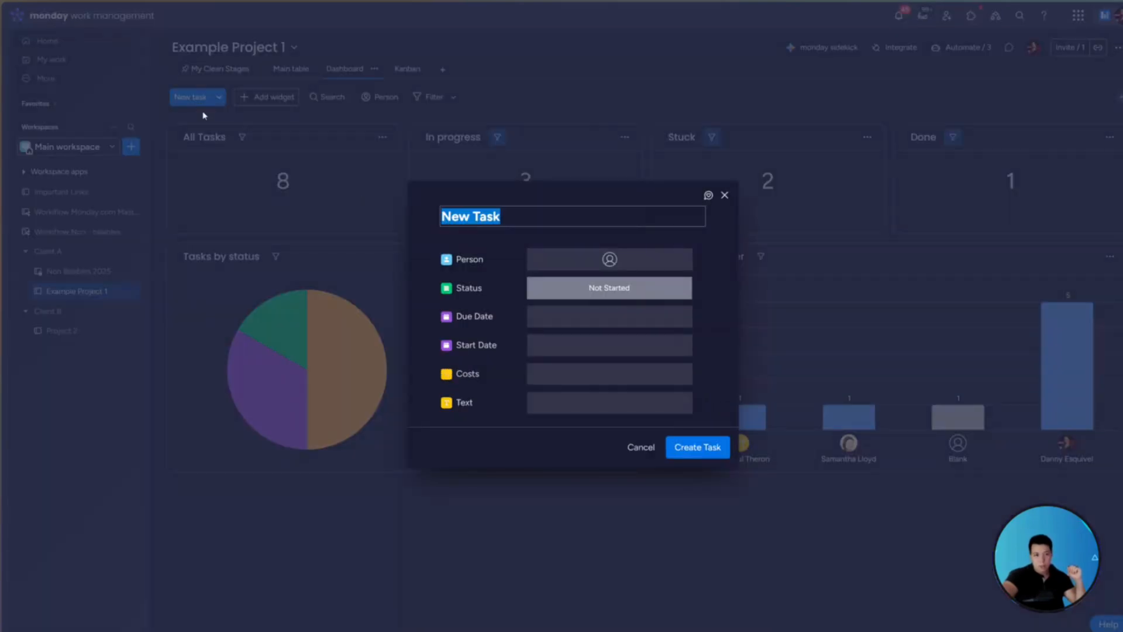
left_click(641, 447)
Step: Add a Chart widget to the Dashboard and stretch it across the full width below the existing widgets
left_click(268, 100)
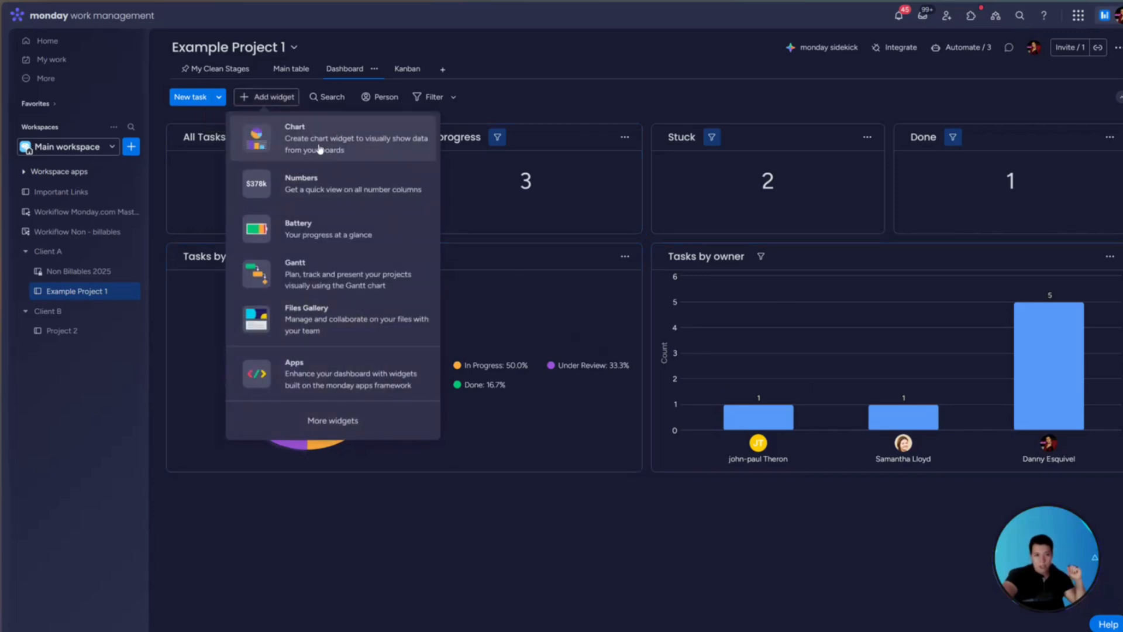
left_click(276, 145)
left_click_drag(639, 478, 1118, 537)
Step: Configure the new chart to plot the sum of Costs on the Y-axis by board group on the X-axis
left_click(1110, 284)
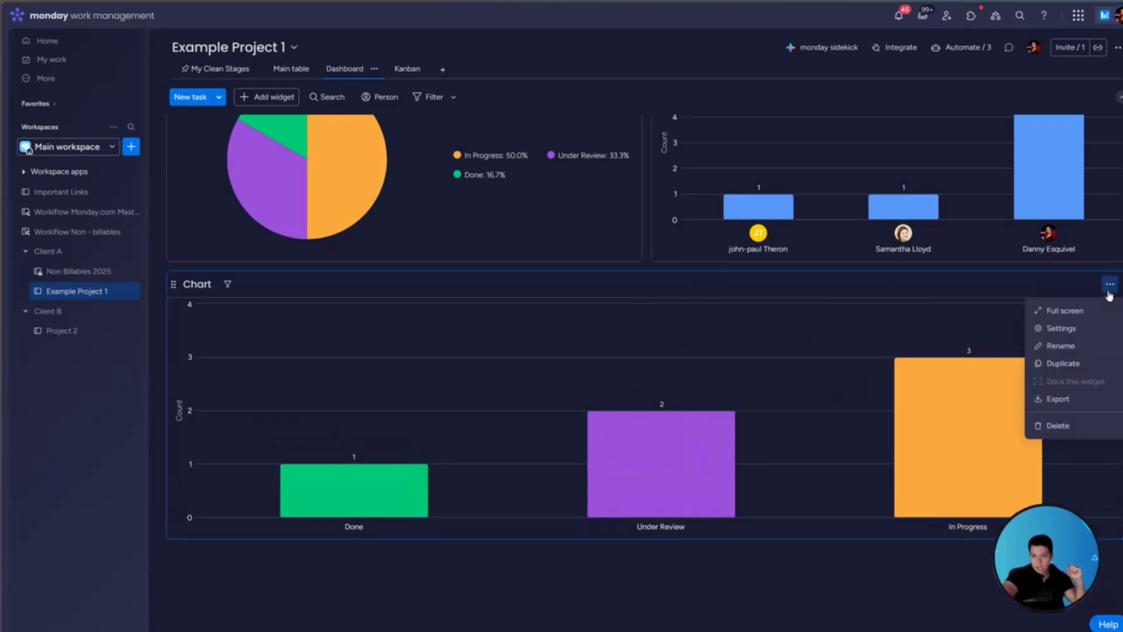
left_click(1053, 328)
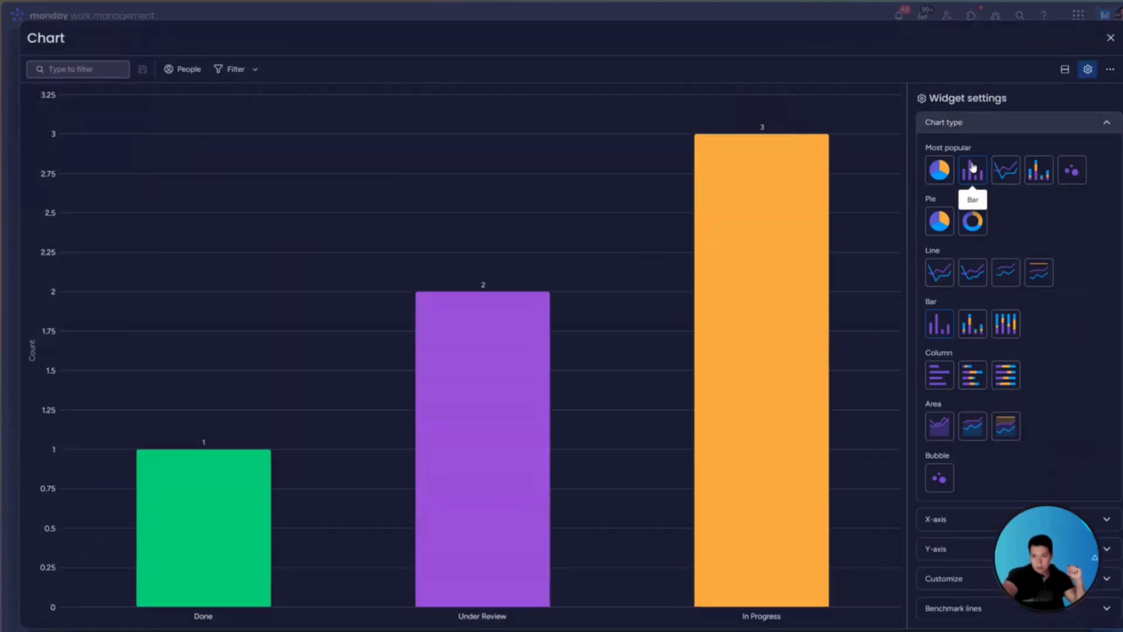
left_click(986, 129)
left_click(973, 158)
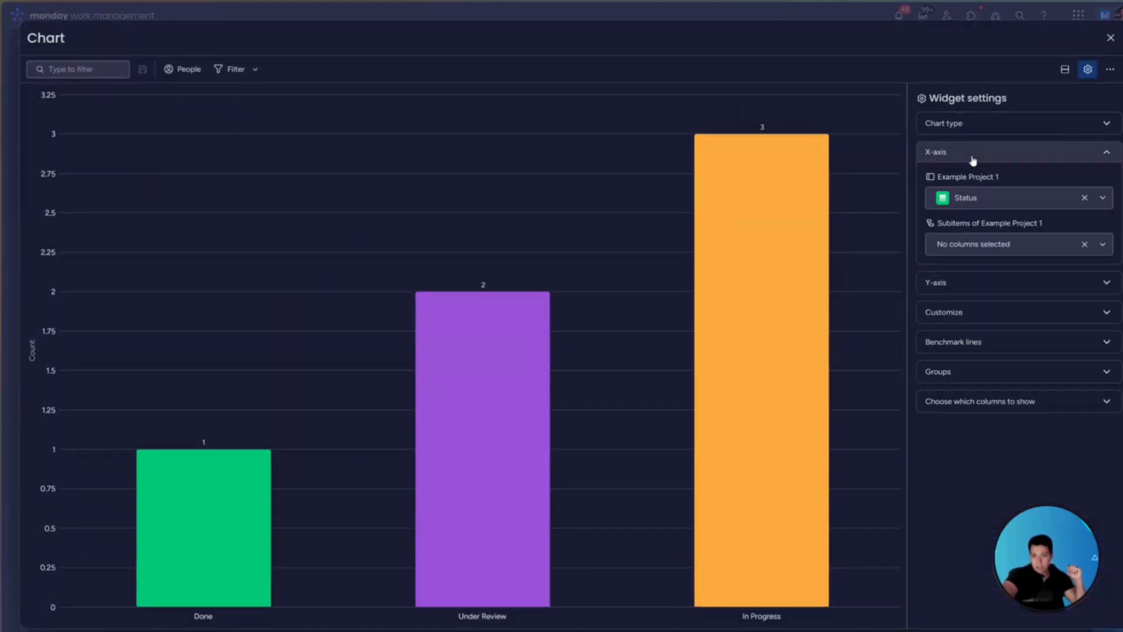
left_click(975, 202)
left_click(975, 250)
left_click(978, 322)
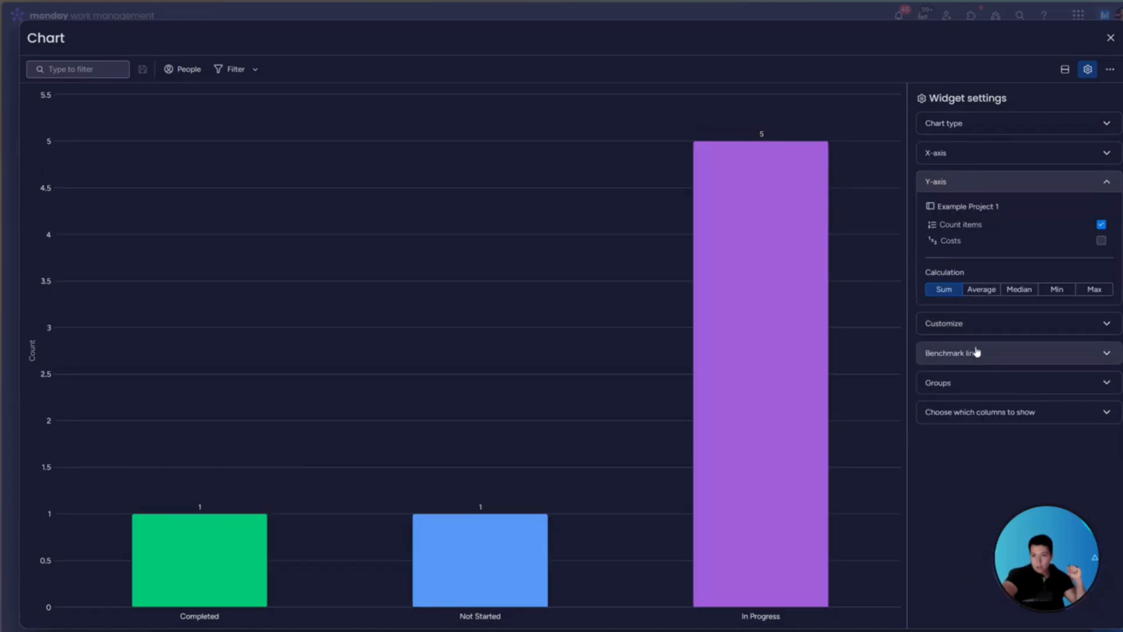
left_click(960, 242)
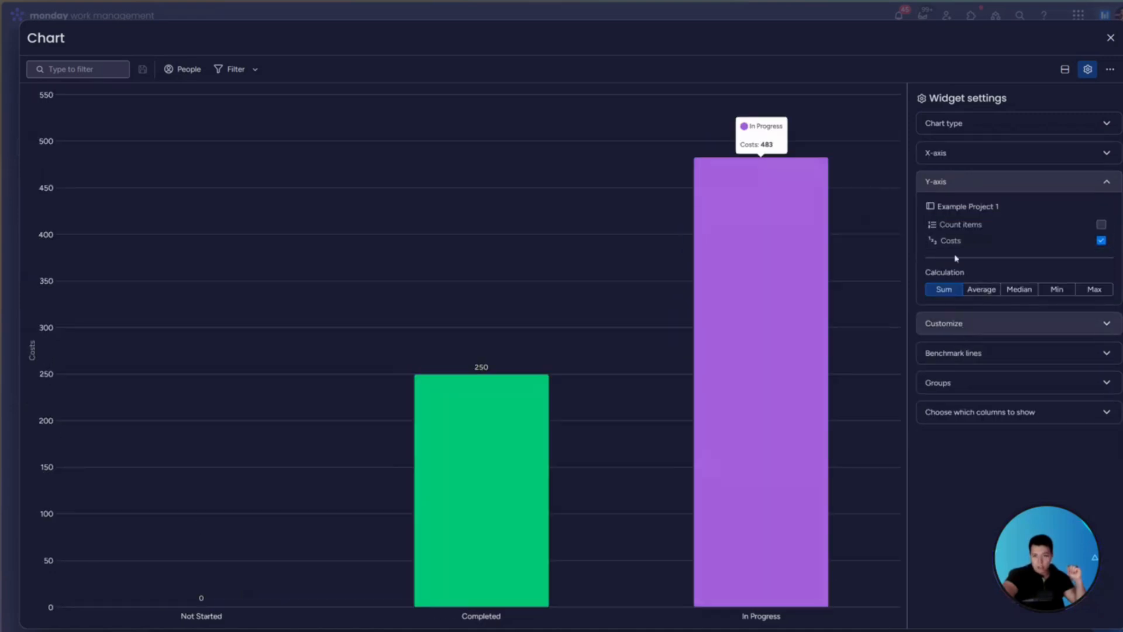
key("Escape")
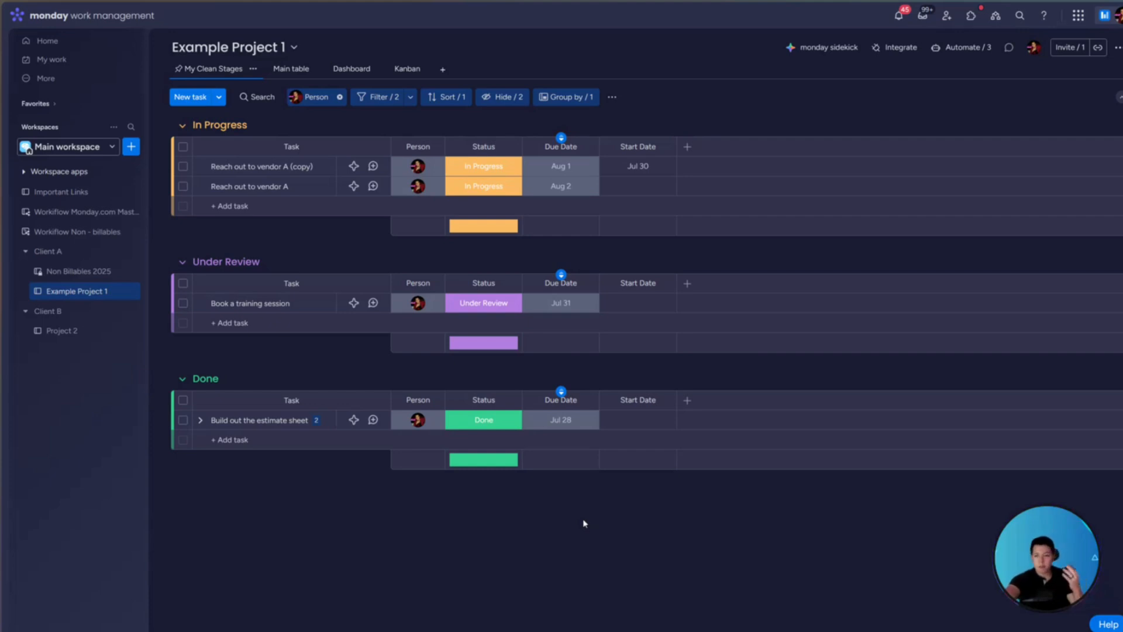
Step: Draft an update on the "Reach out to vendor A (copy)" task mentioning a teammate with the text "hey I need help with this task!!!!"
left_click(373, 170)
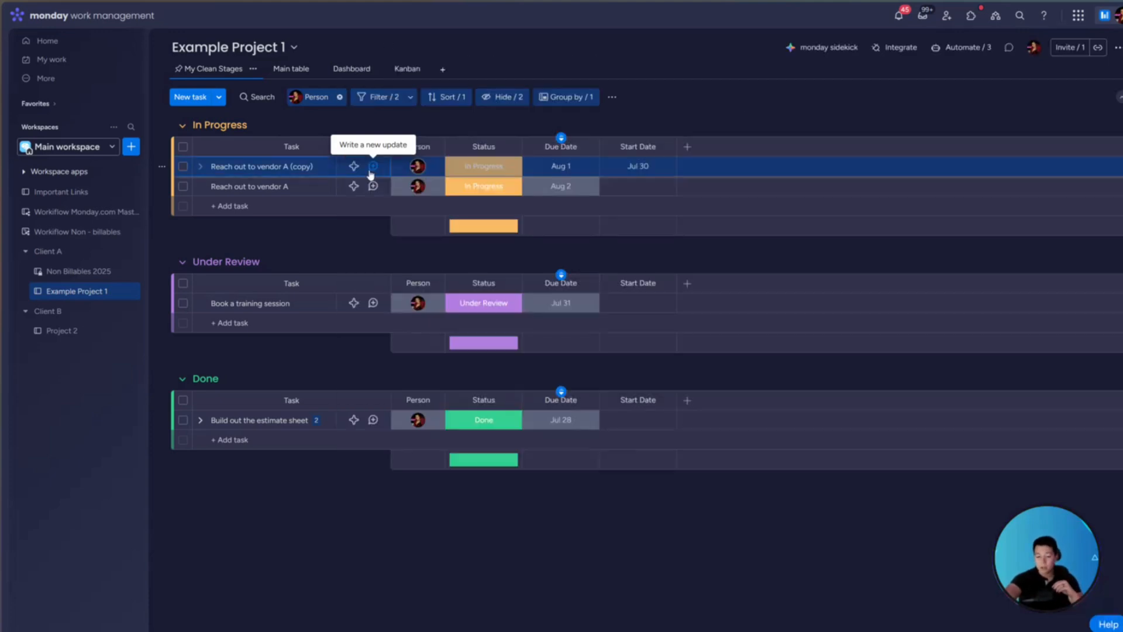
left_click(372, 170)
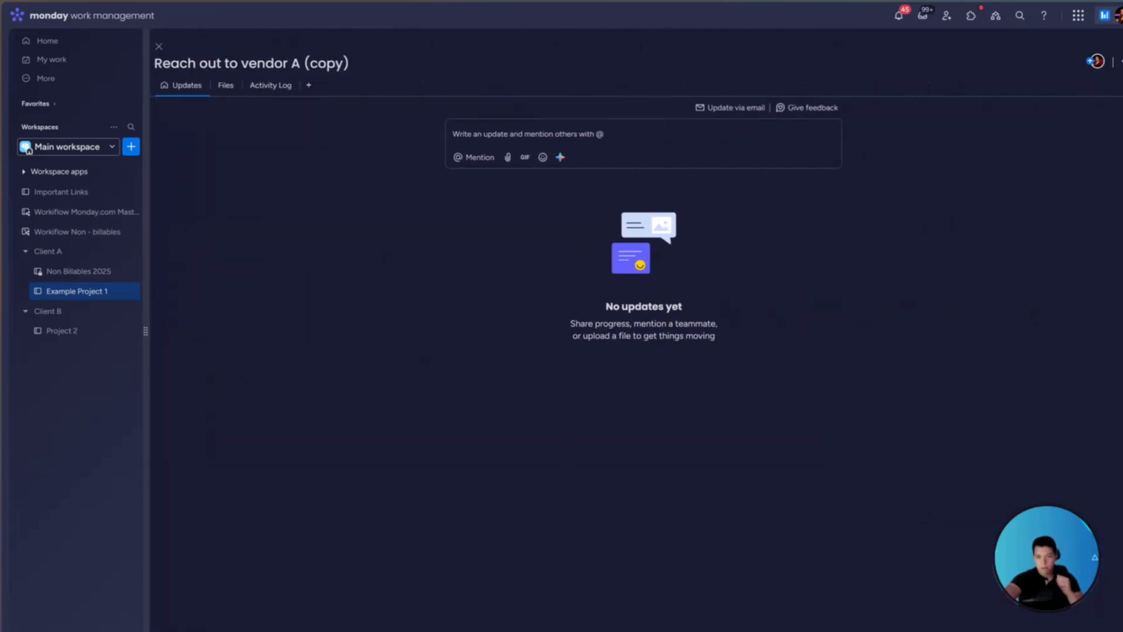
left_click(799, 144)
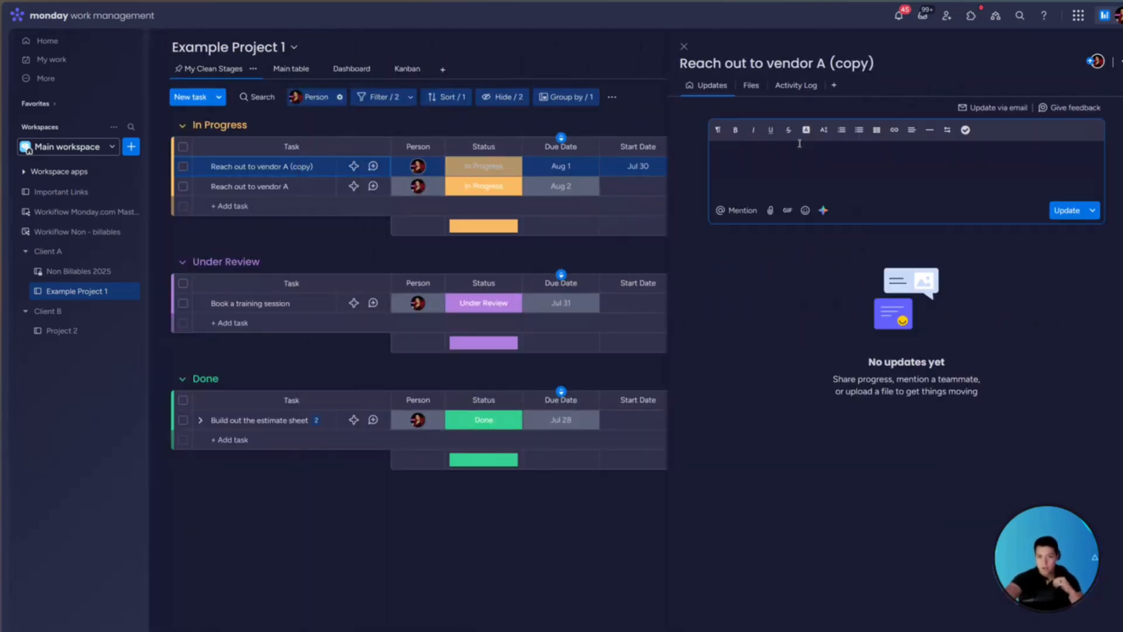
type("@sam")
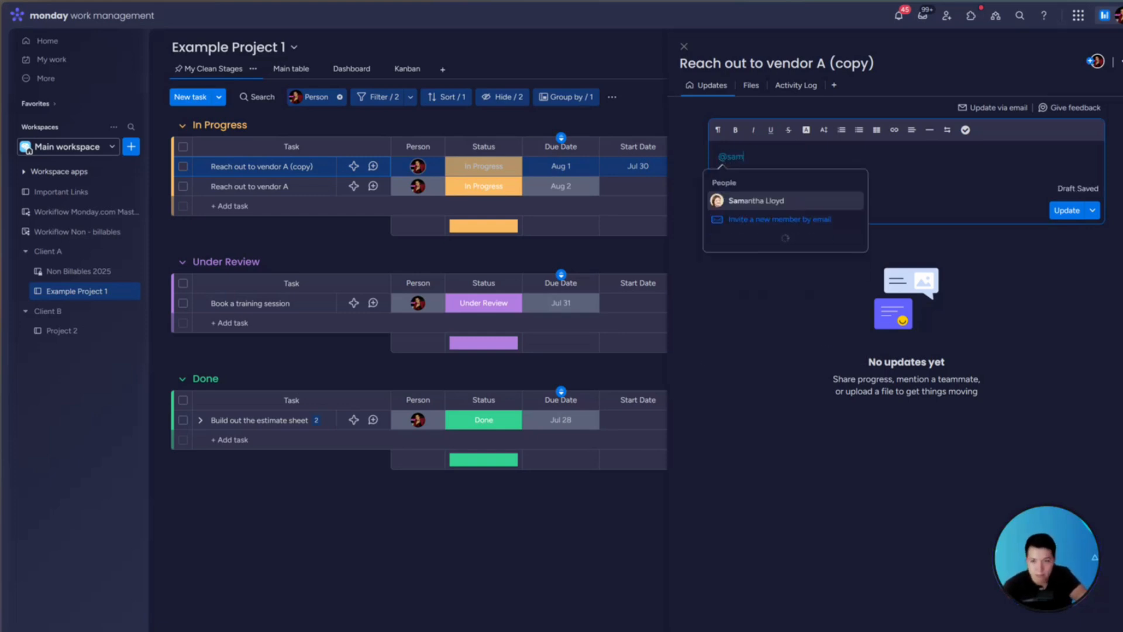
key("Return")
type("hey I n")
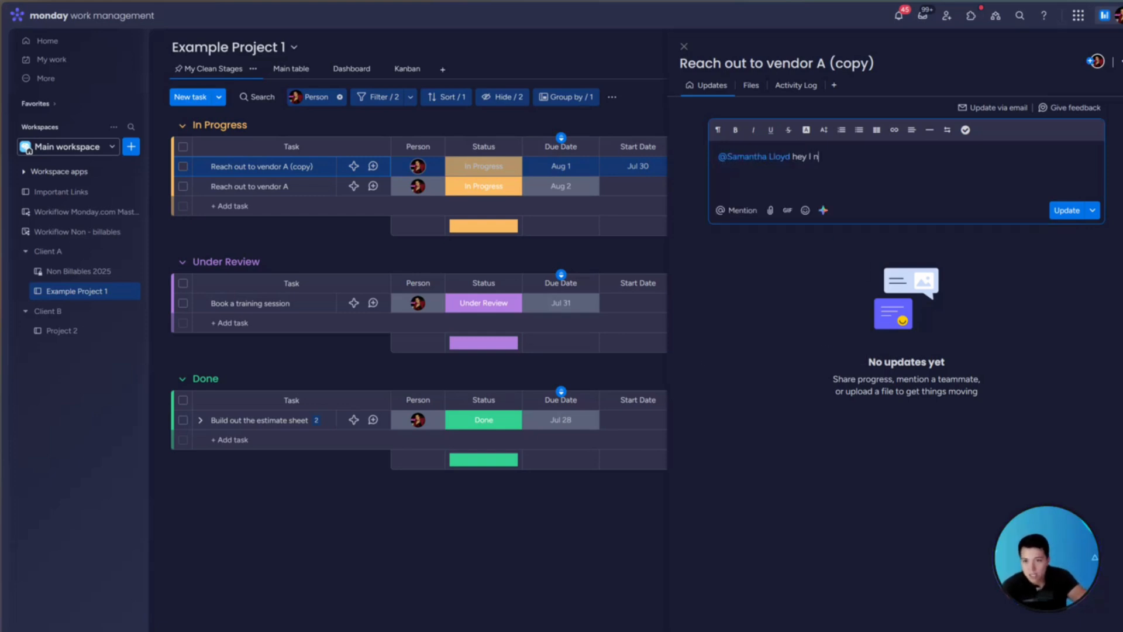
type("eed help with this t")
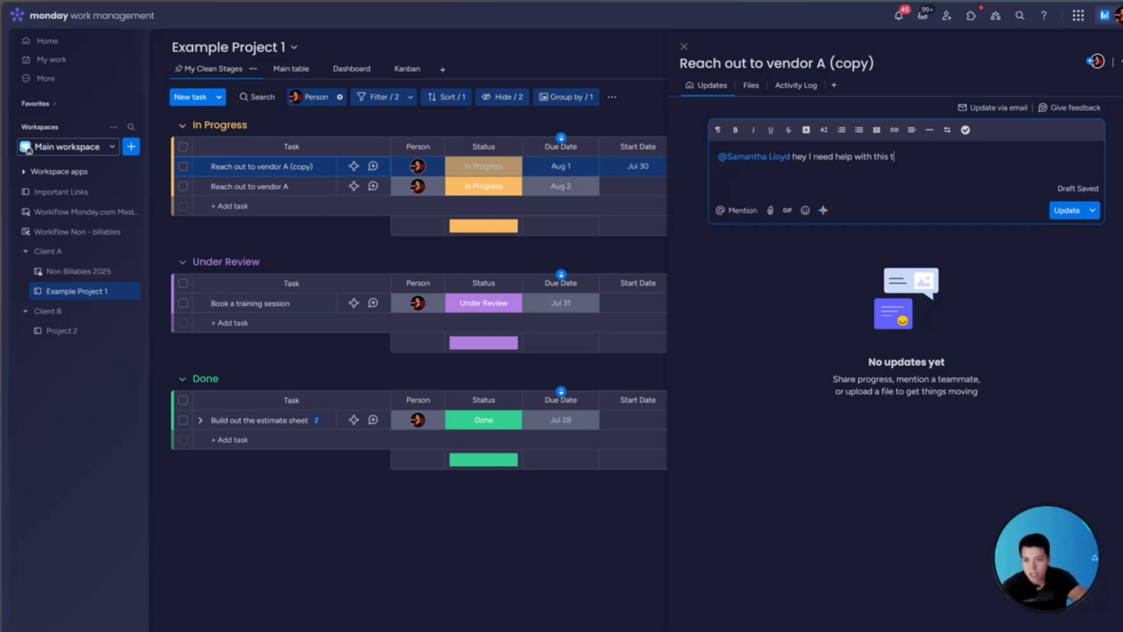
type("ask!!!!")
Step: Add a thumbs-up emoji, reword the draft with AI to "hello, I require assistance with this task!!!!", and post the update
left_click(770, 210)
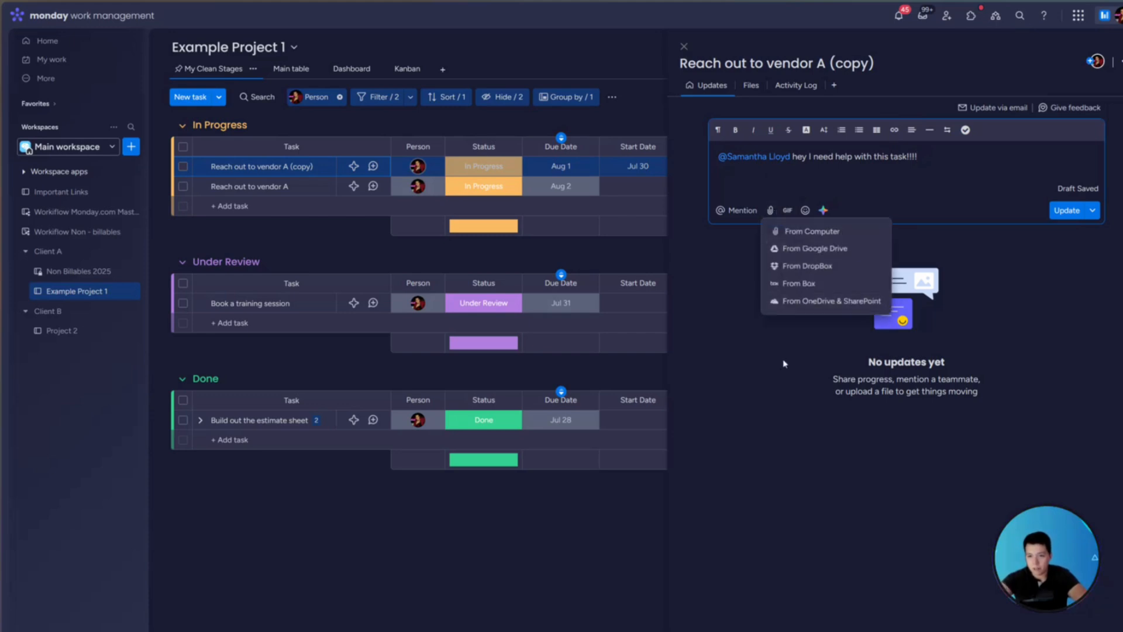
left_click(805, 210)
left_click(808, 291)
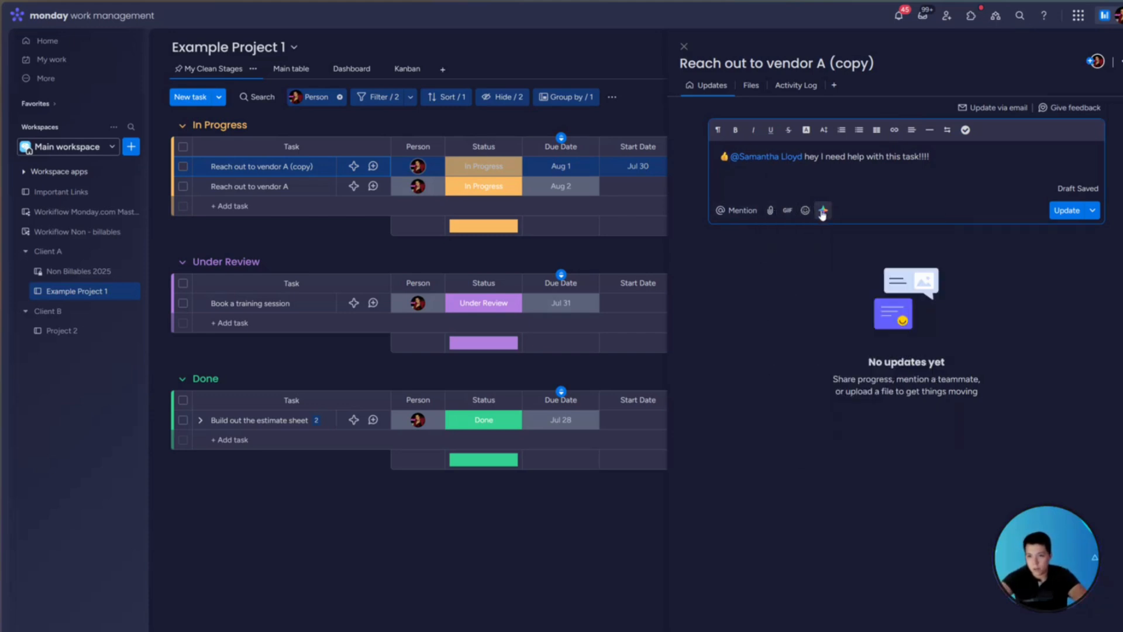
left_click(822, 211)
left_click(842, 236)
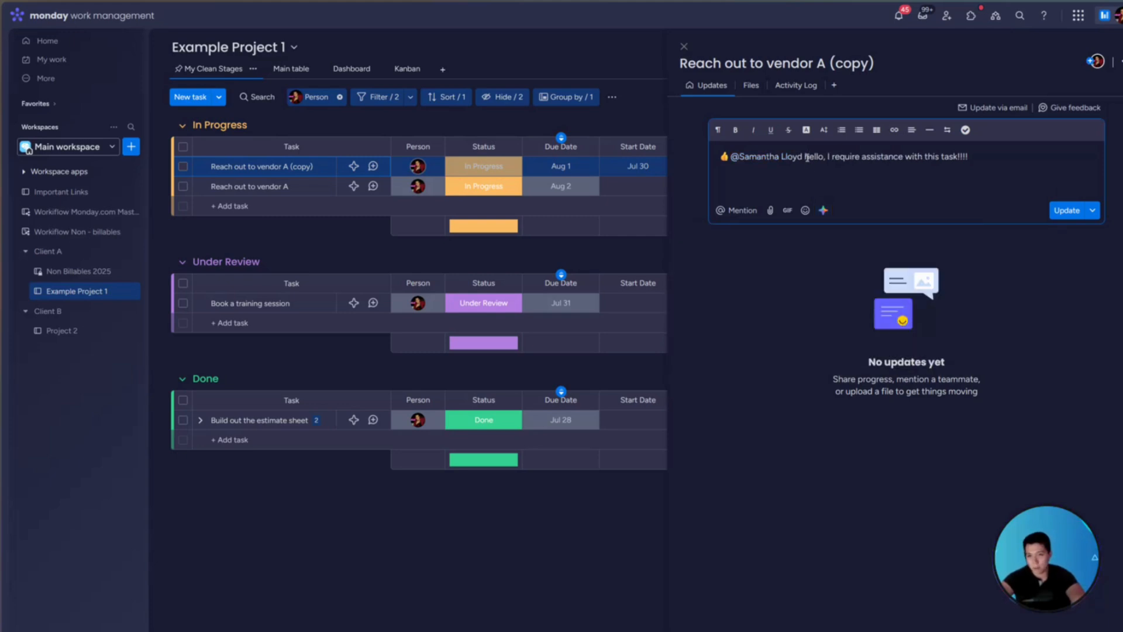
left_click_drag(802, 157, 728, 160)
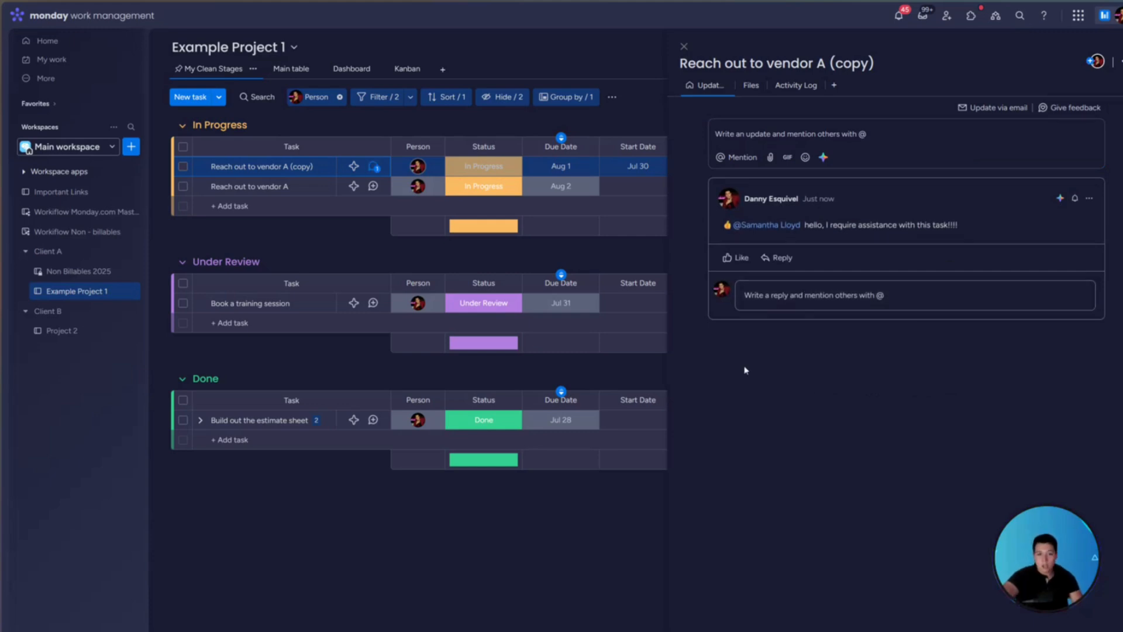
left_click(683, 46)
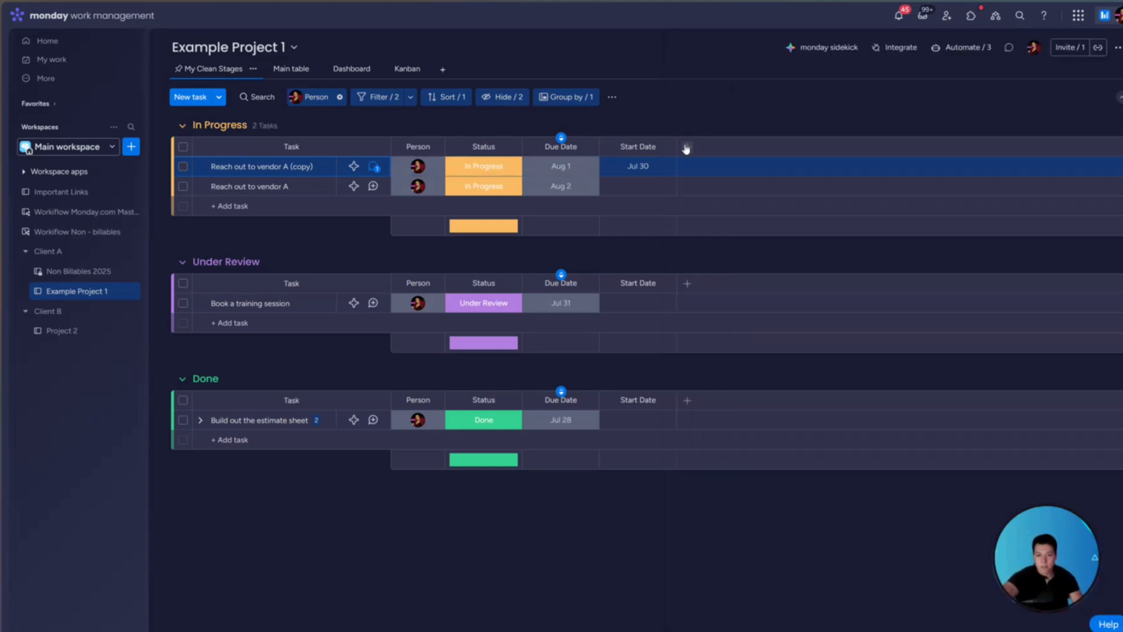
Step: Upload ultra-detailed-nebula-abstract-wallpaper-4.jpg from Downloads to the files of the "Reach out to vendor A (copy)" task
left_click(373, 167)
left_click(757, 87)
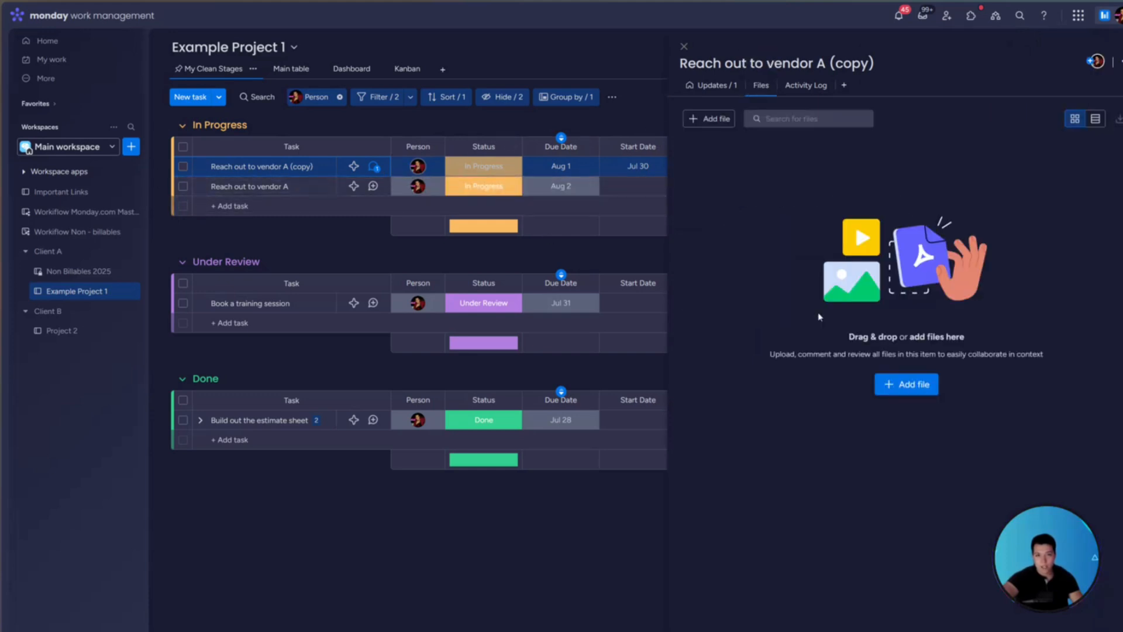
left_click(709, 119)
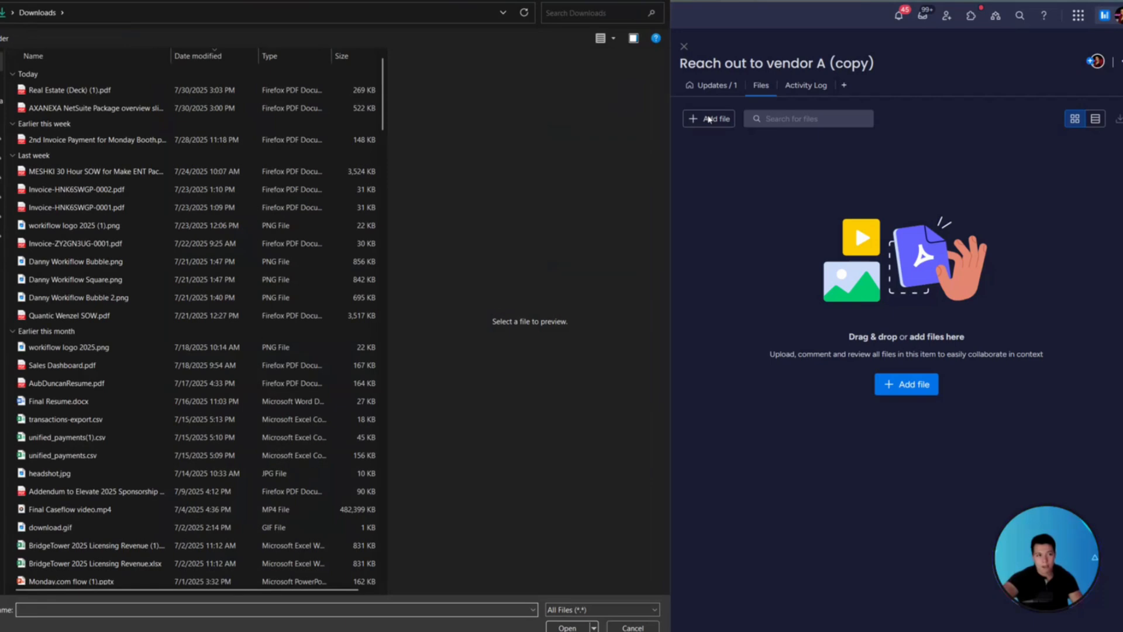
scroll(344, 338, "down", 15)
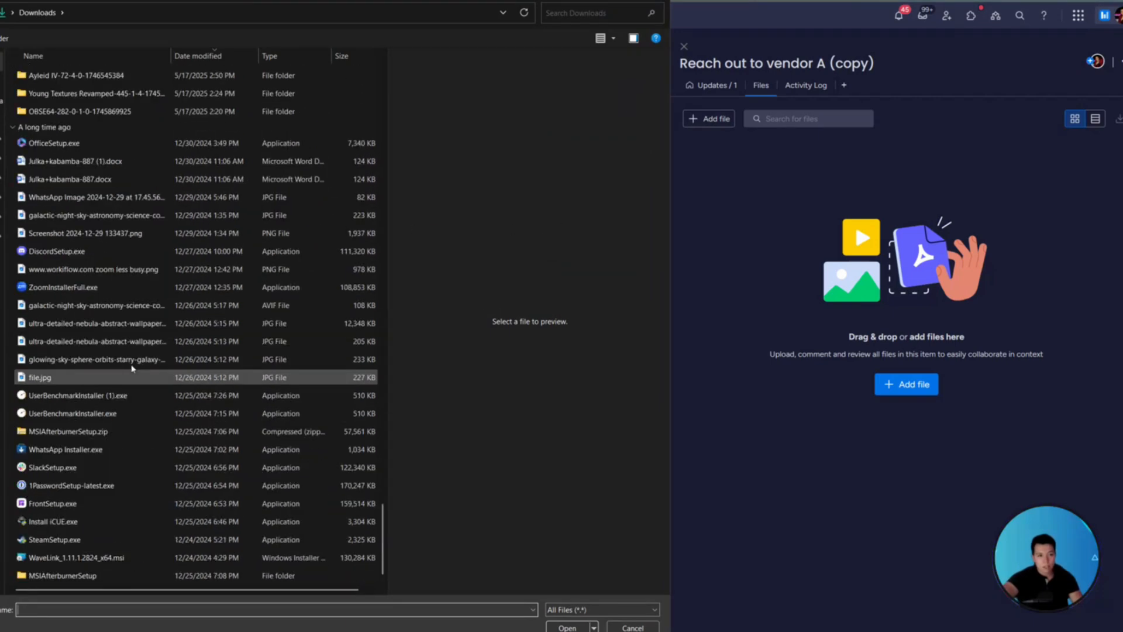
left_click(89, 342)
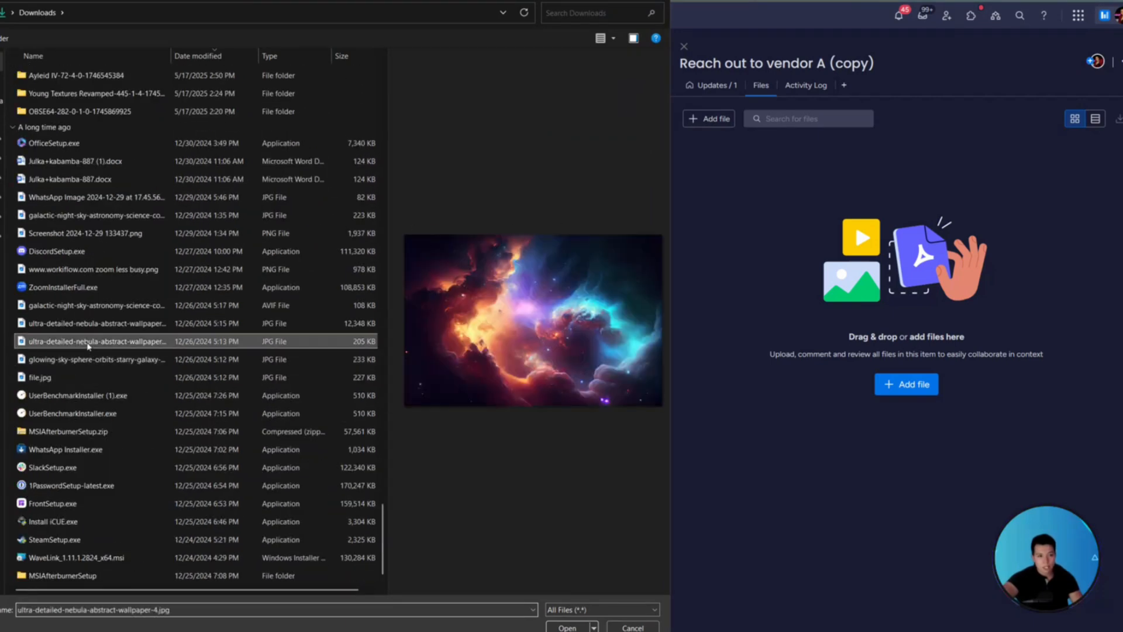
left_click(568, 627)
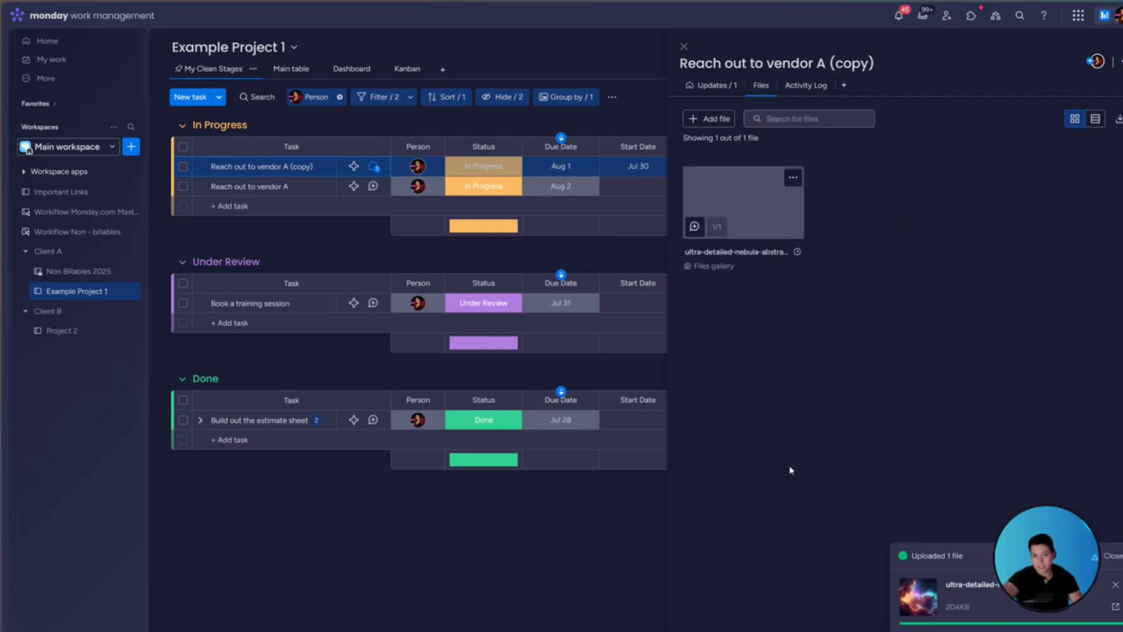
Step: Review the activity log and status options of the "Reach out to vendor A (copy)" task, leaving its status as it is
left_click(797, 88)
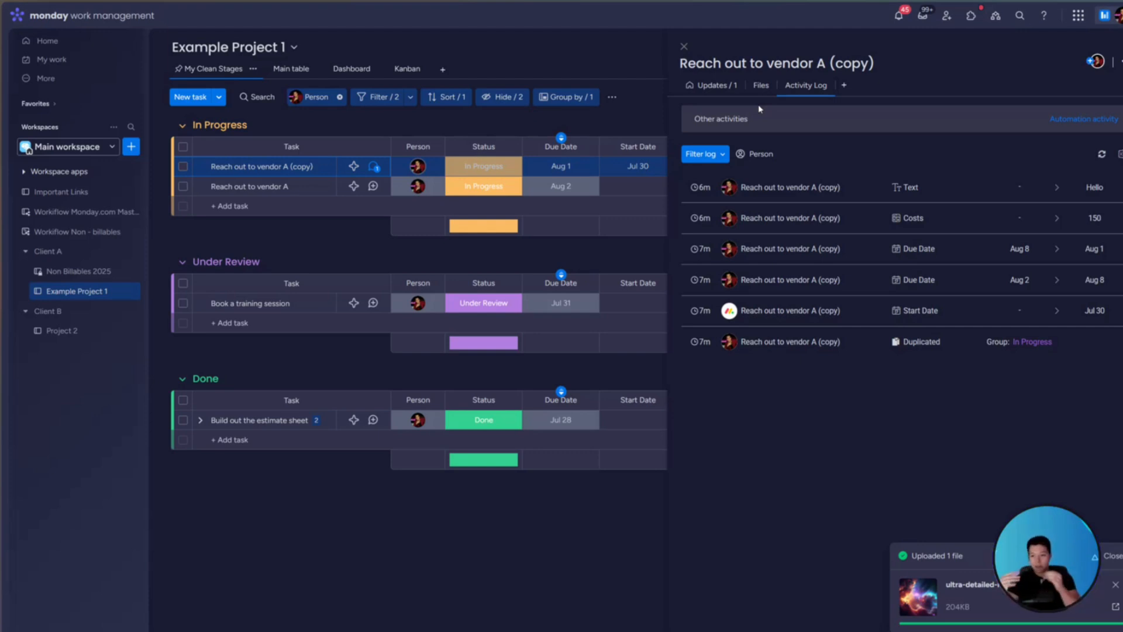
left_click(484, 166)
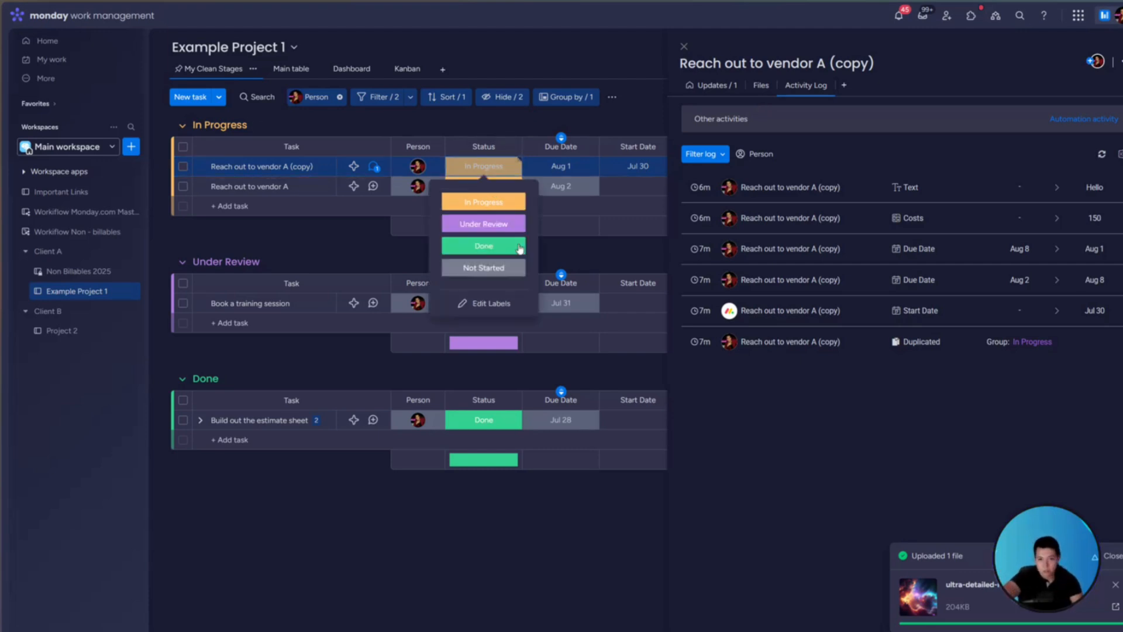
left_click(843, 433)
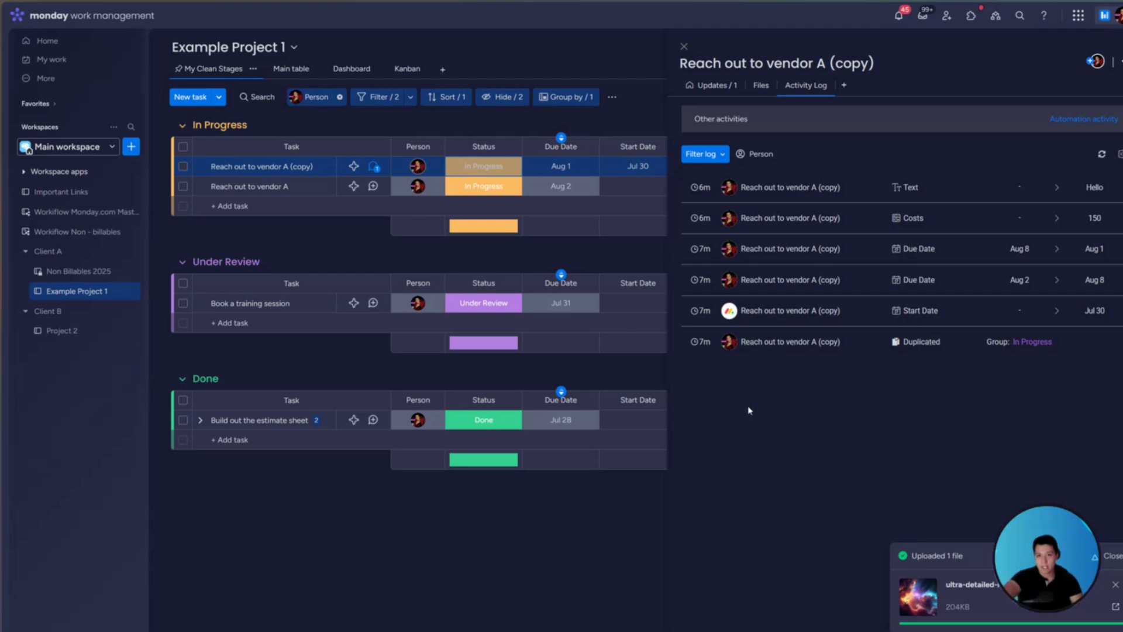
key("Escape")
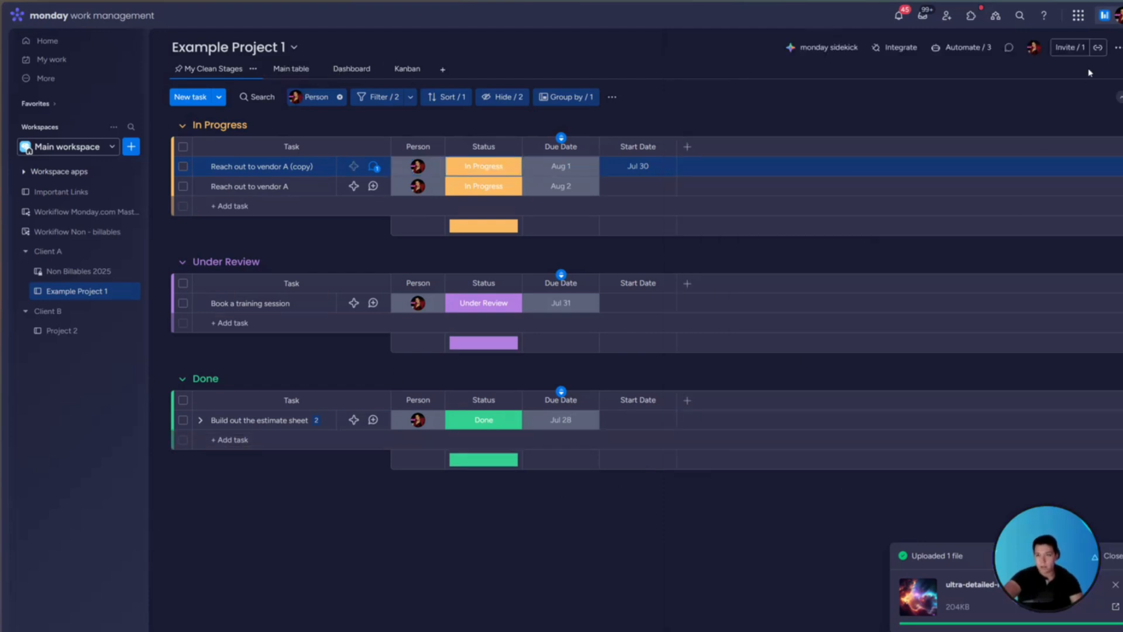
Step: Invite two teammates to the Example Project 1 board and make the first one added a board owner
left_click(1066, 47)
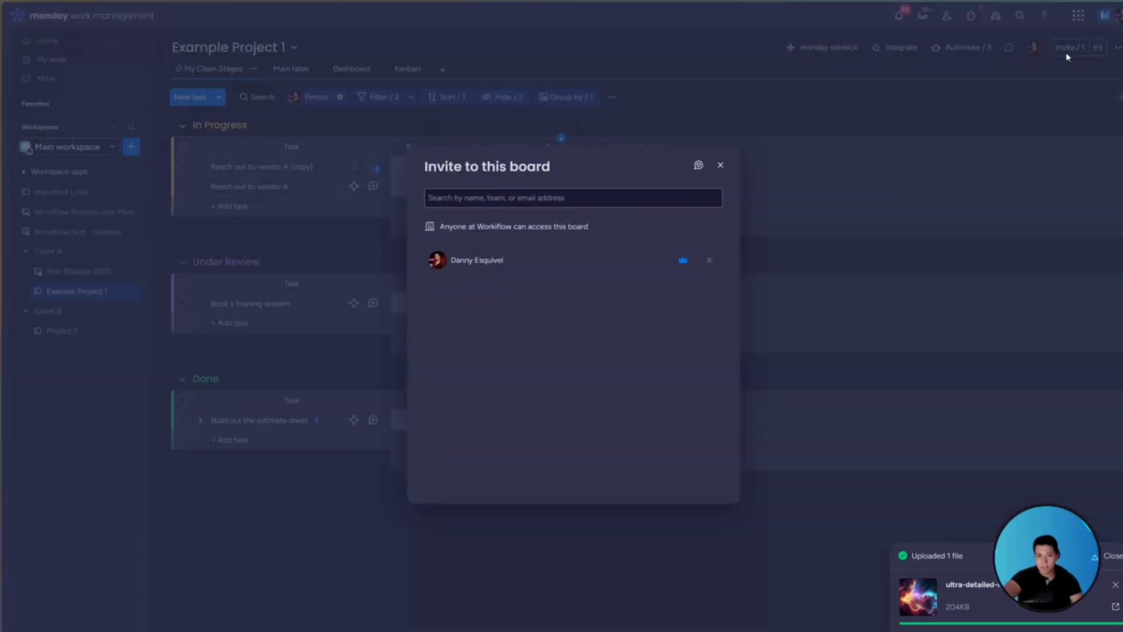
left_click(572, 194)
type("ni")
double_click(506, 200)
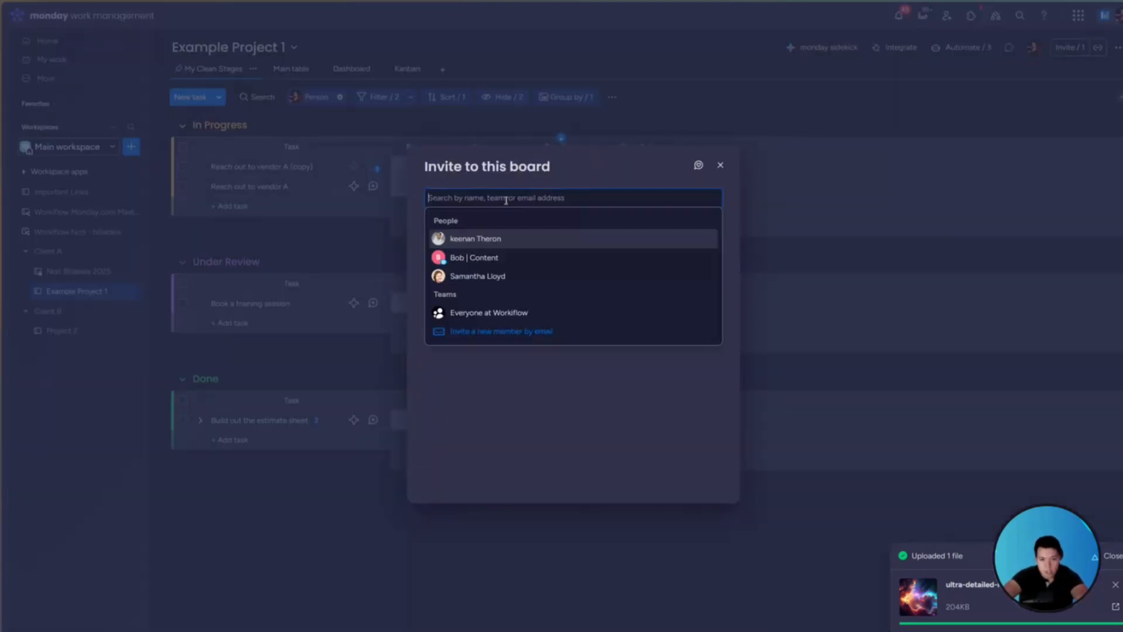
left_click(515, 238)
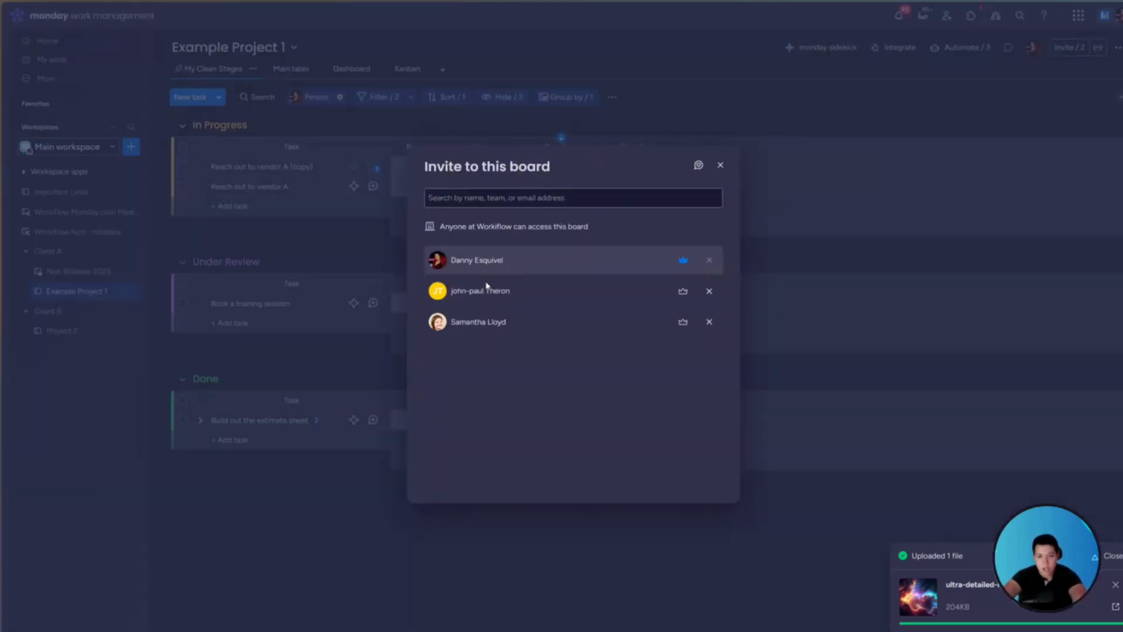
left_click(682, 292)
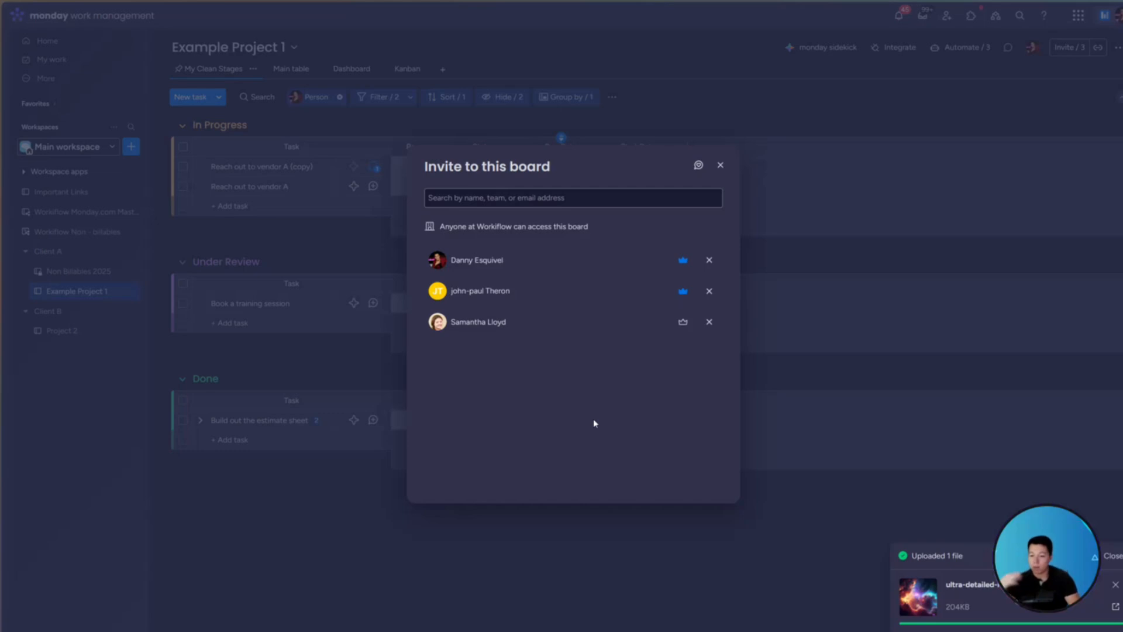
left_click(720, 165)
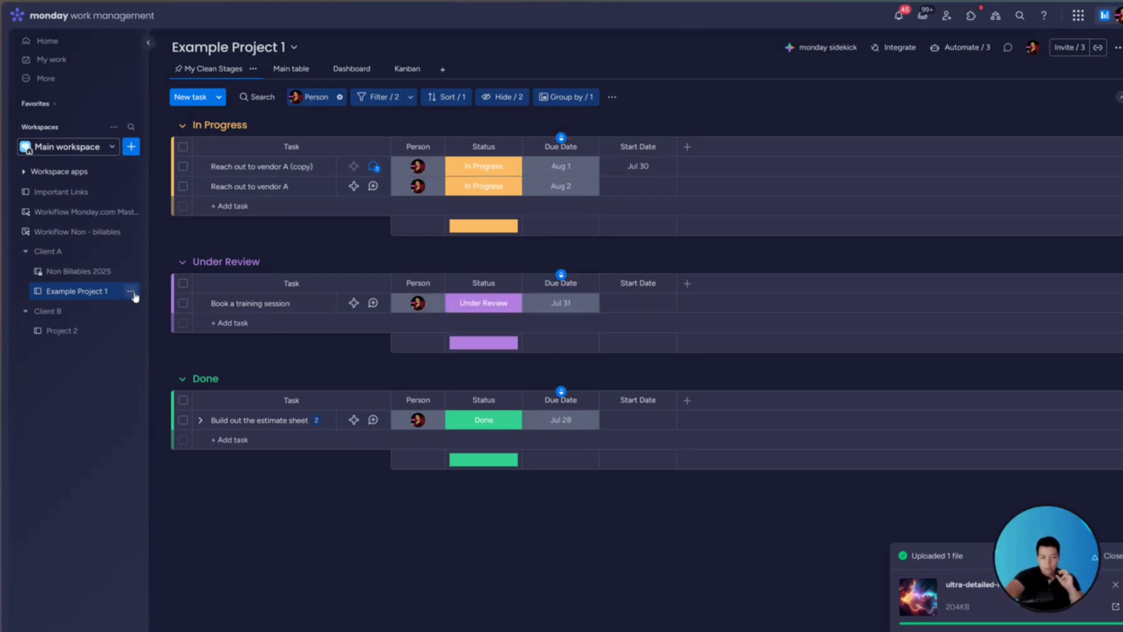
Step: Save Example Project 1 as a public managed template named "Example Project 1 template" by duplicating the origin, and open it for editing
left_click(132, 294)
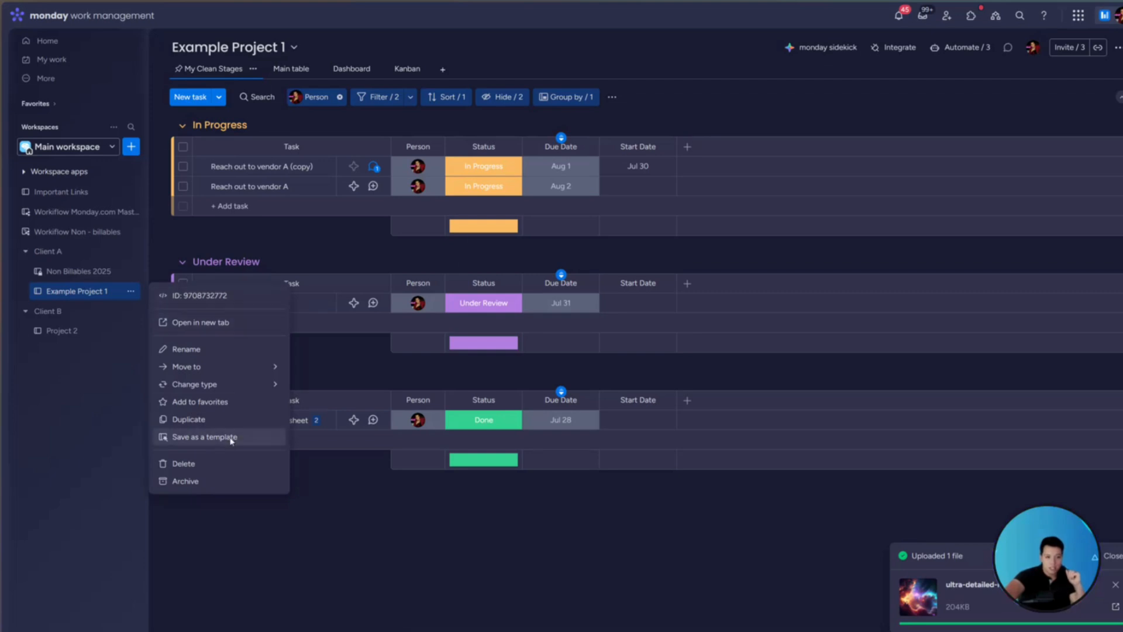
left_click(205, 437)
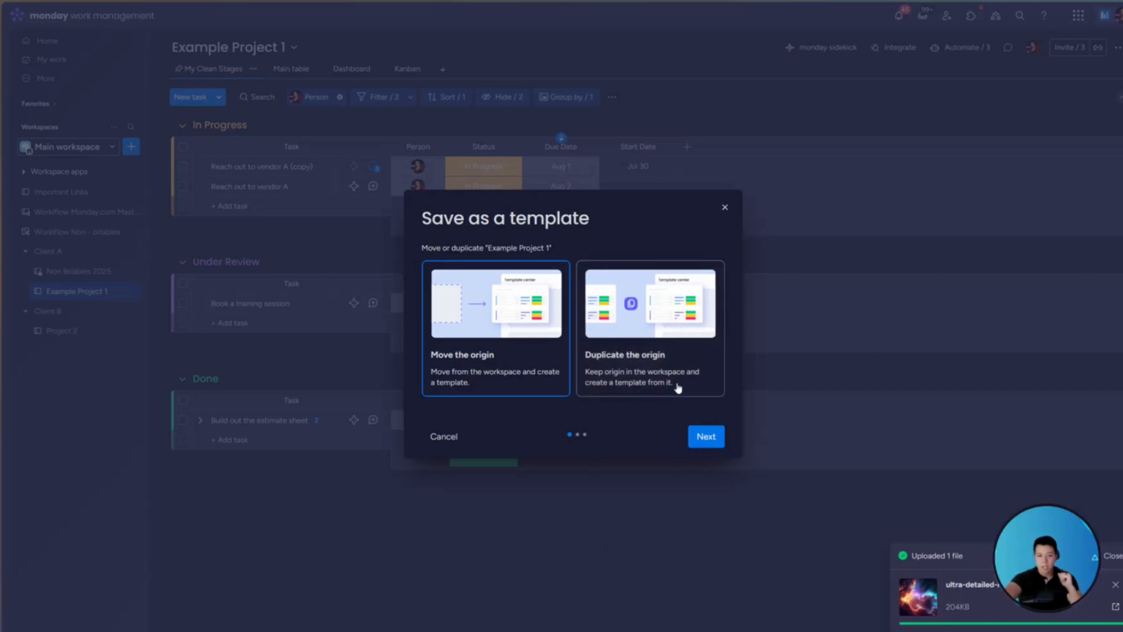
left_click(674, 365)
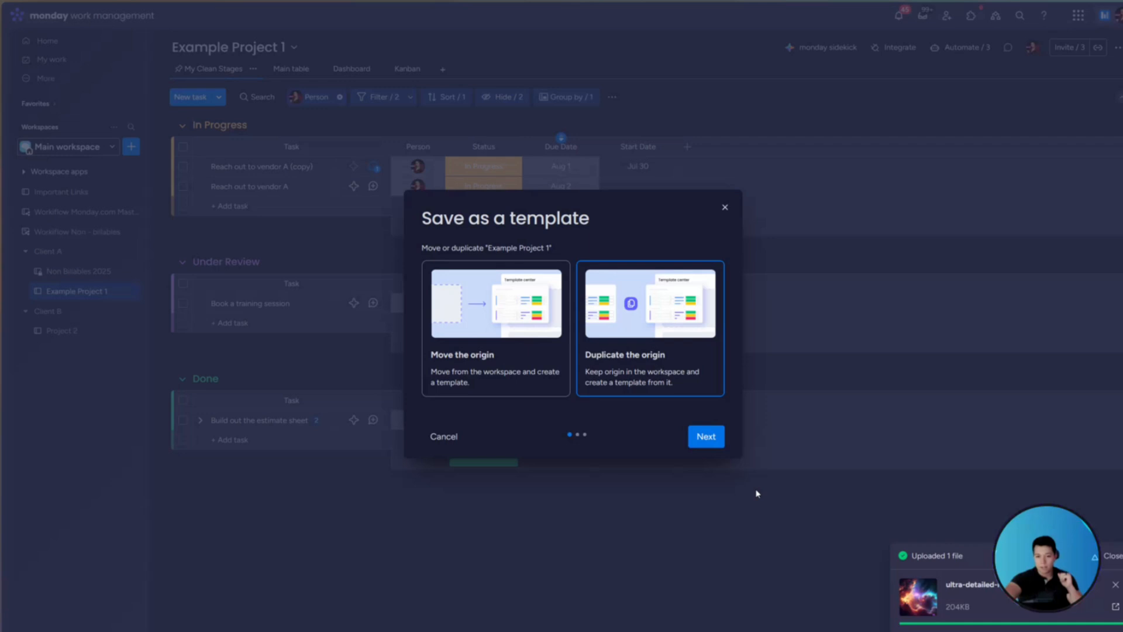
left_click(708, 443)
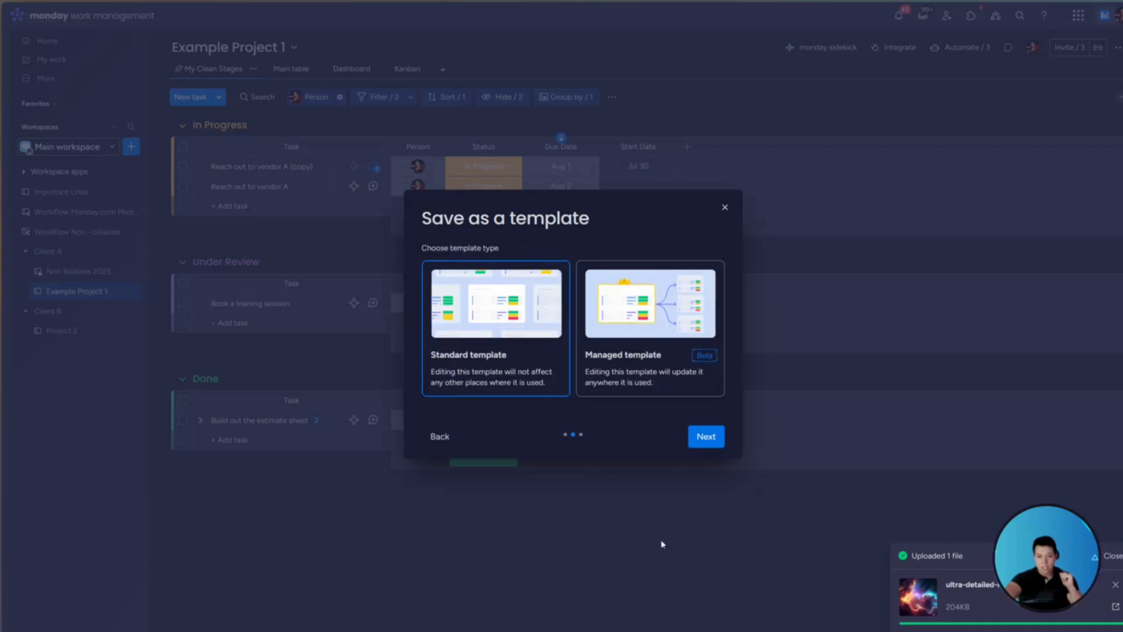
left_click(672, 353)
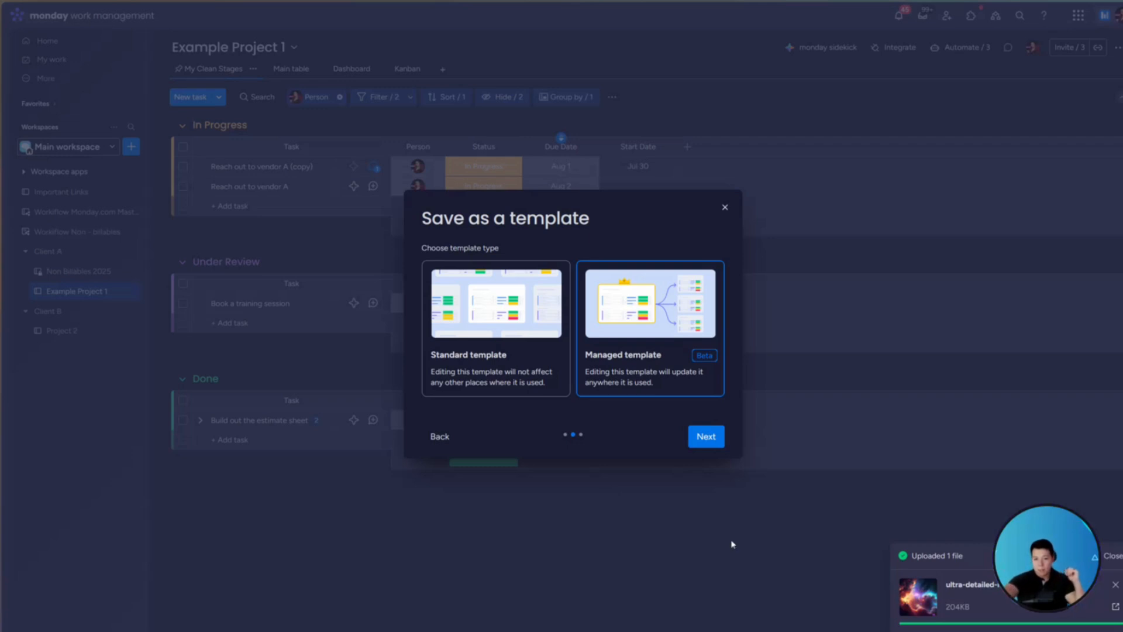
left_click(711, 436)
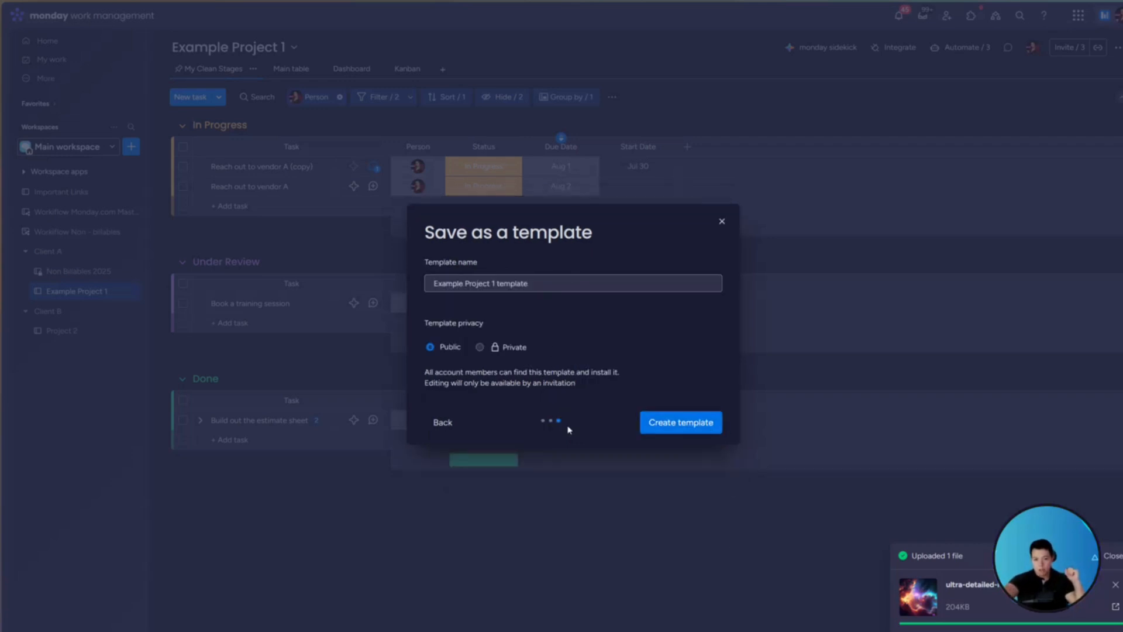
left_click(679, 425)
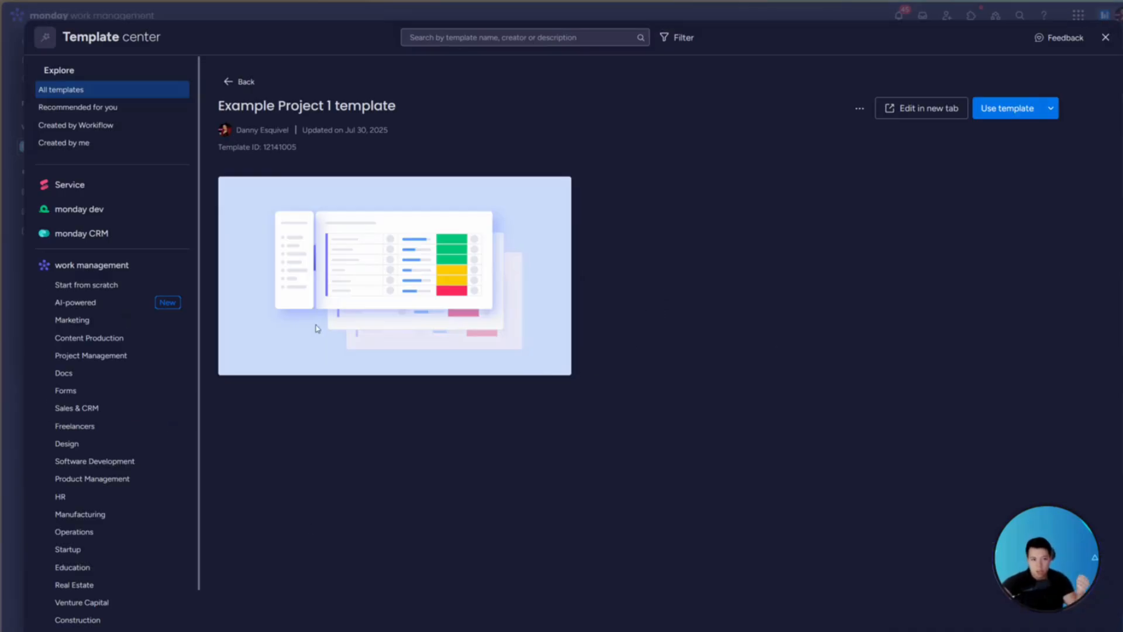
left_click(935, 117)
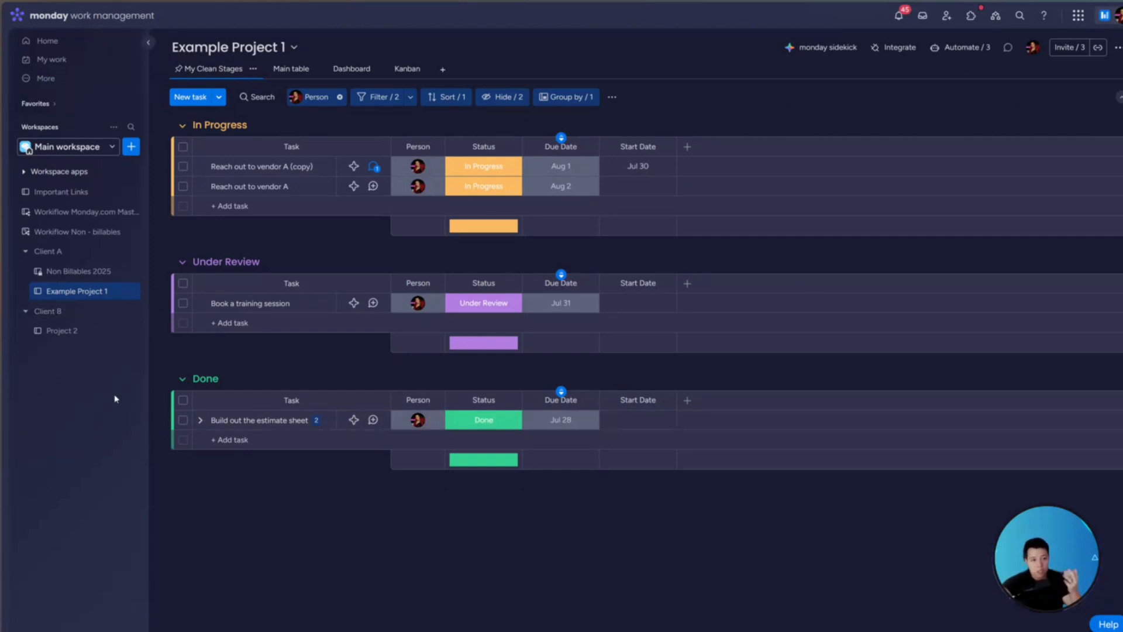
Step: Create a new board in the Main workspace from the unmanaged "Example Project 1 template" among the templates created by me
left_click(133, 148)
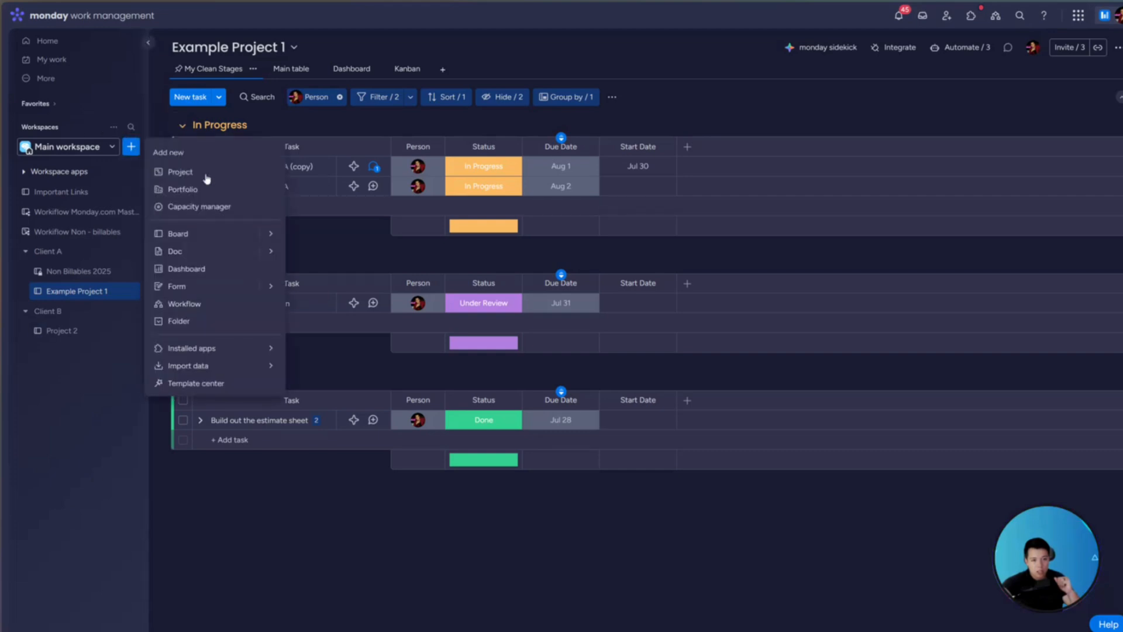
left_click(188, 383)
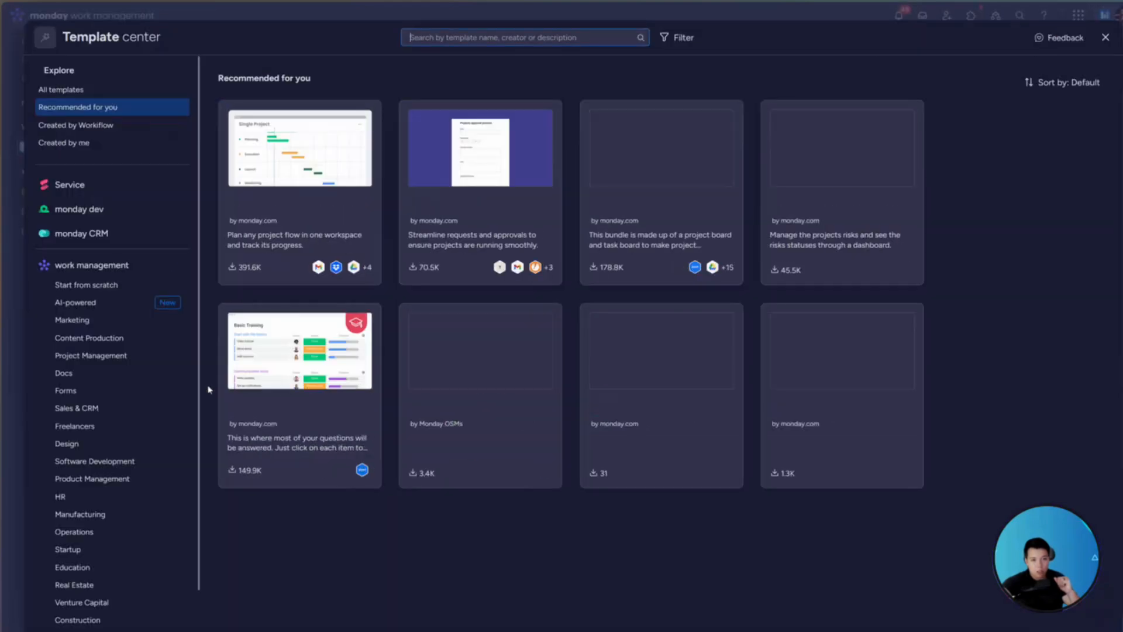
left_click(87, 143)
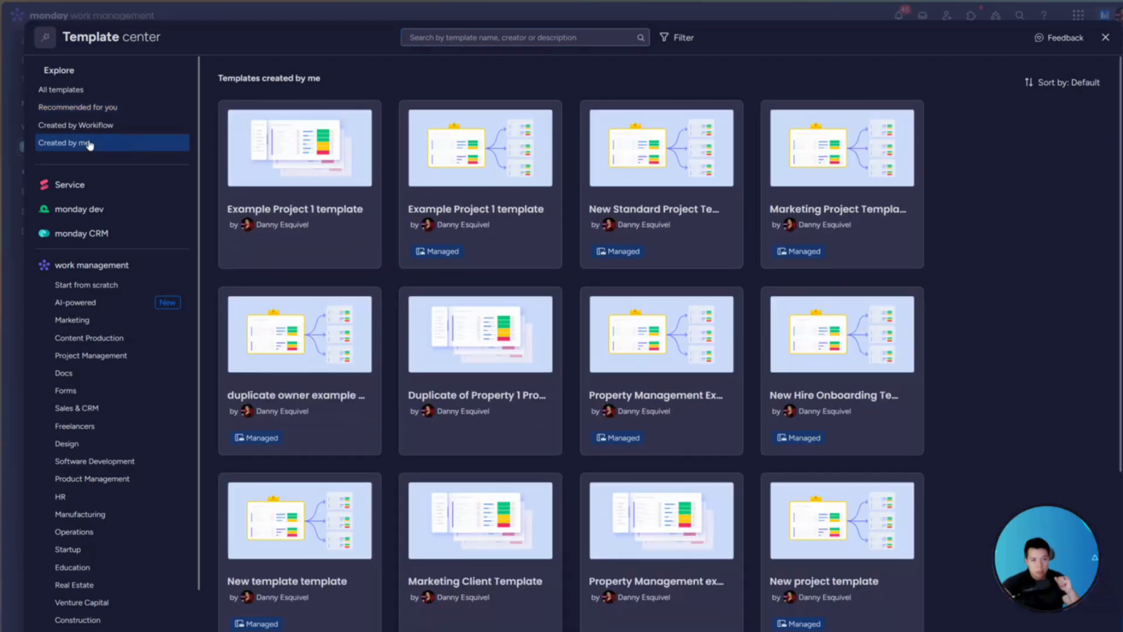
left_click(291, 210)
left_click(998, 114)
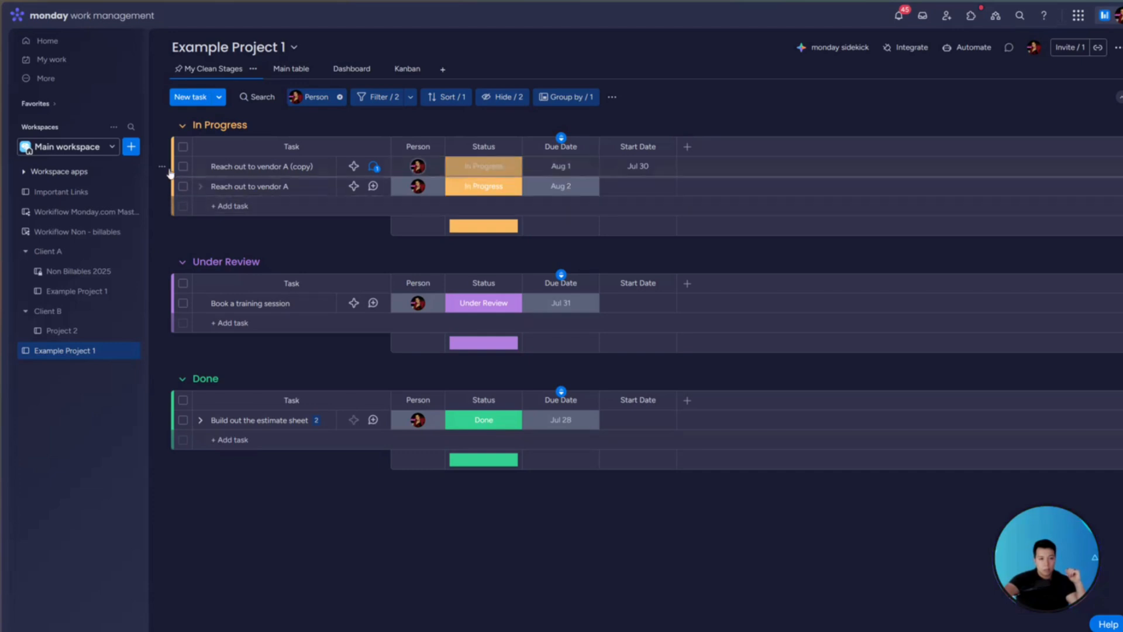
Step: Add the "Customer projects" template from the Project Management category of the template center to the Main workspace
left_click(134, 150)
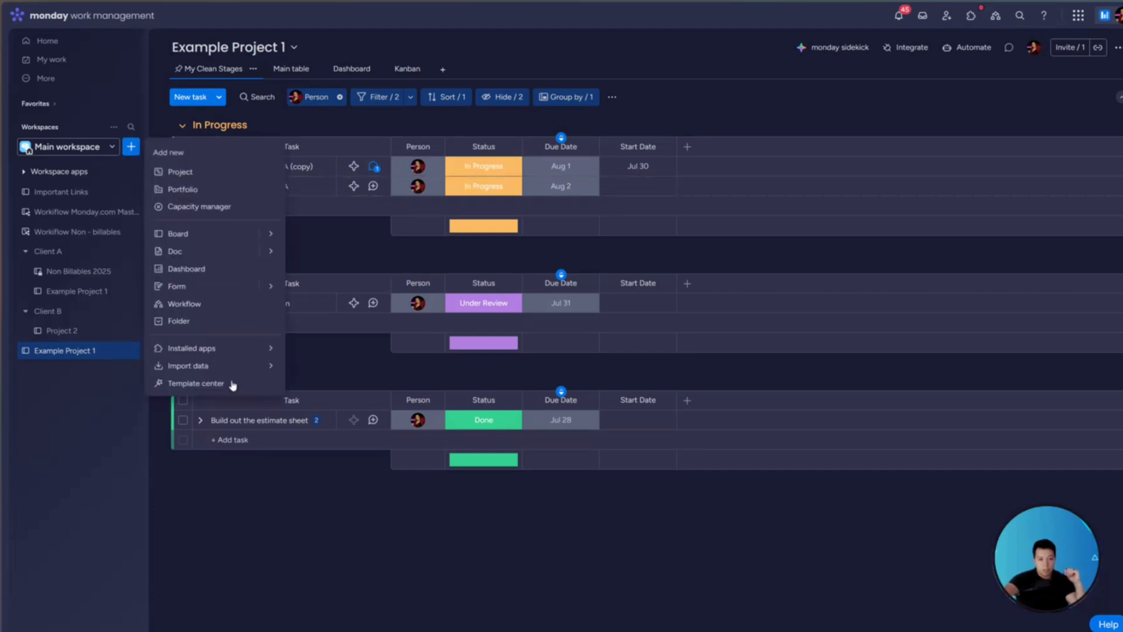
left_click(214, 383)
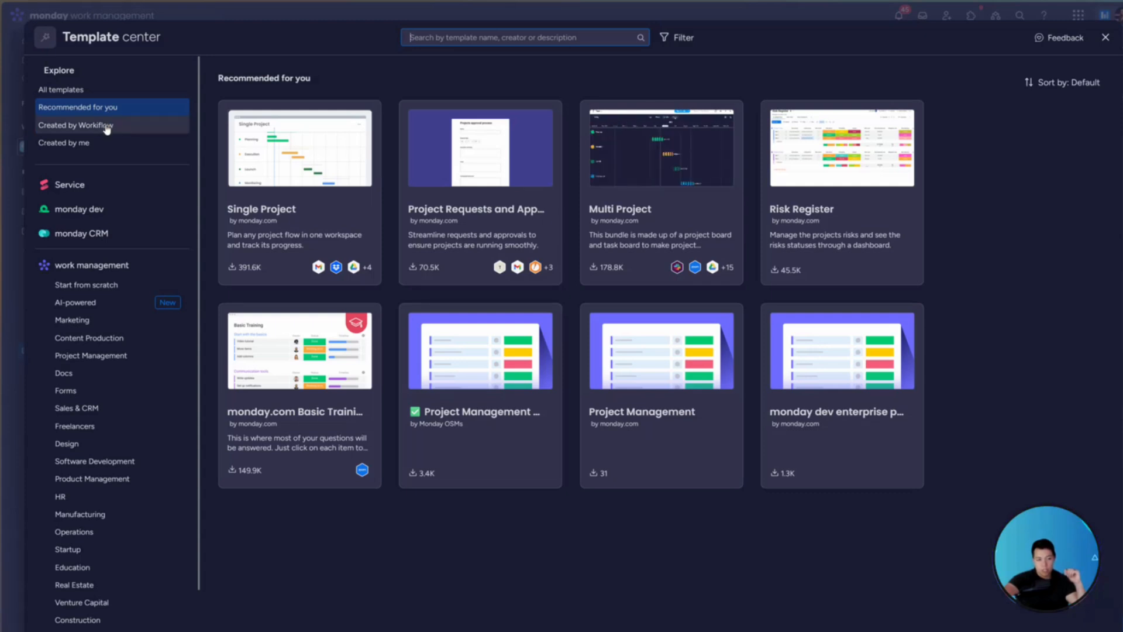
scroll(87, 242, "down", 1)
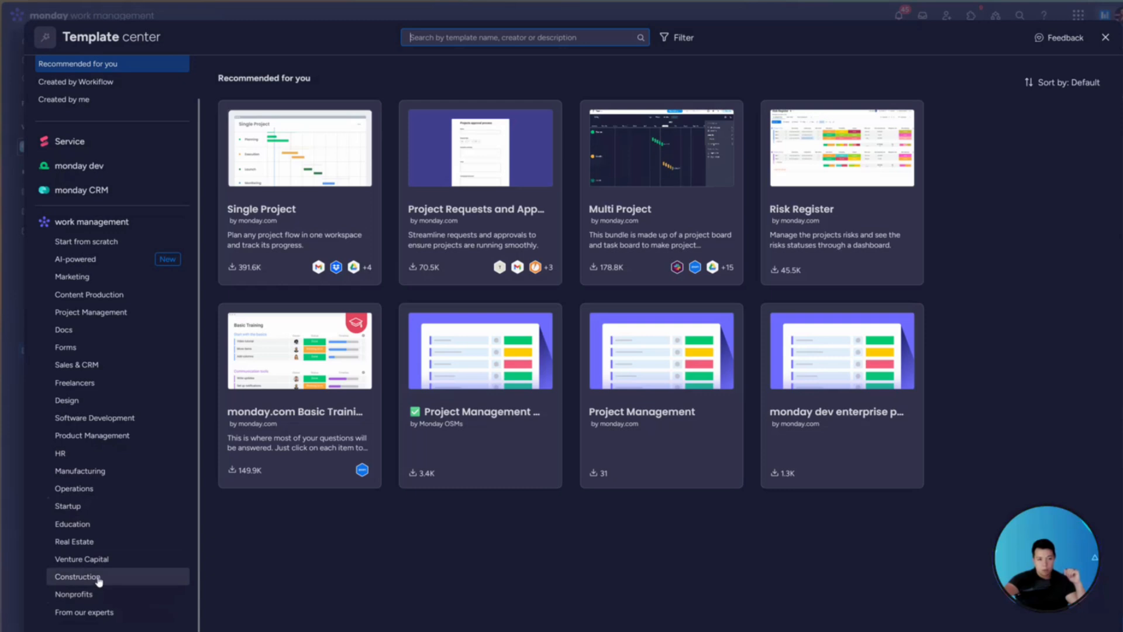
left_click(106, 319)
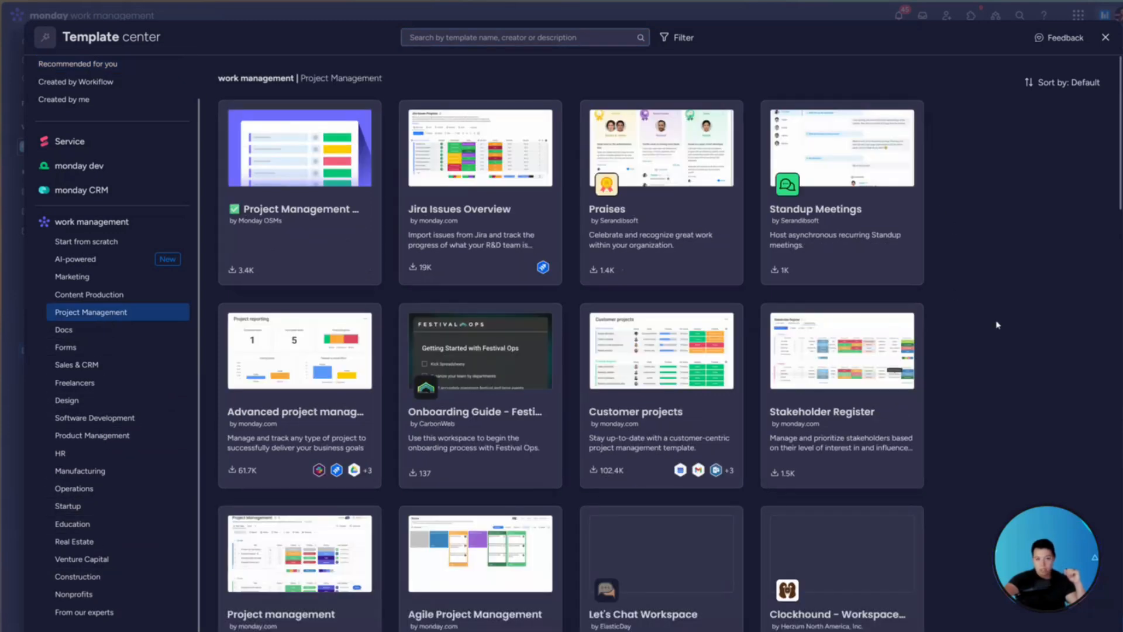
scroll(998, 325, "down", 12)
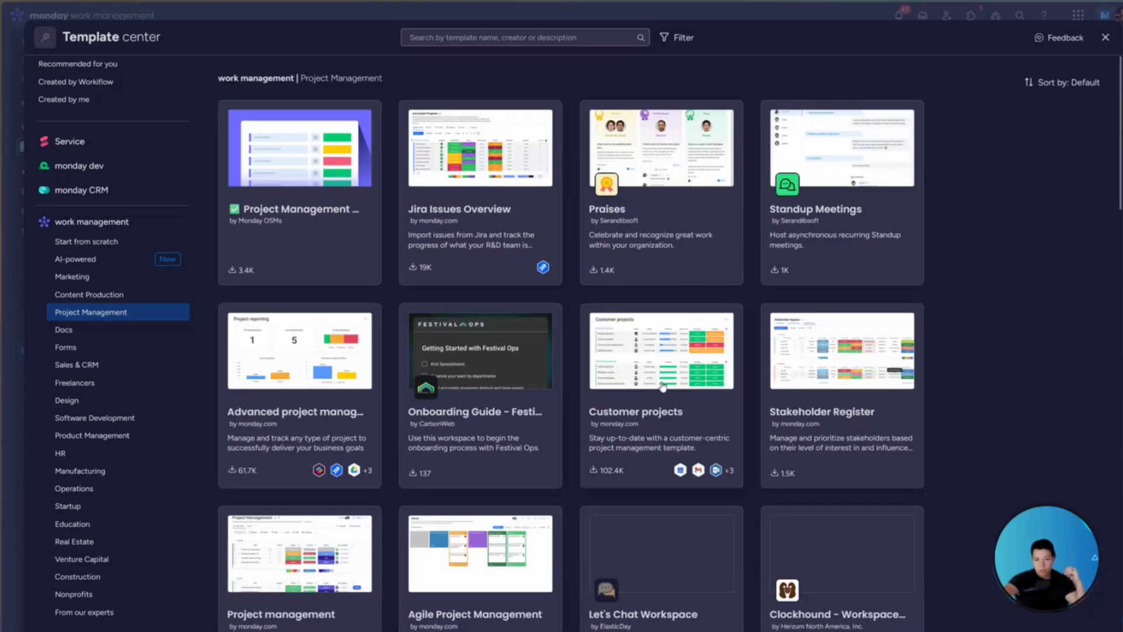
left_click(663, 385)
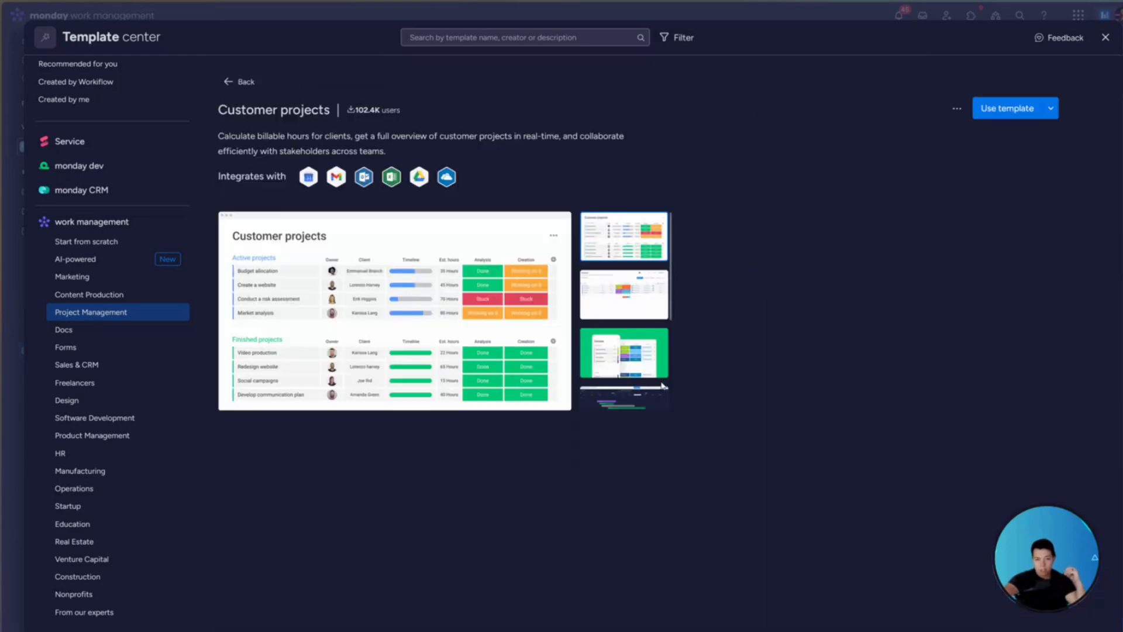
left_click(997, 116)
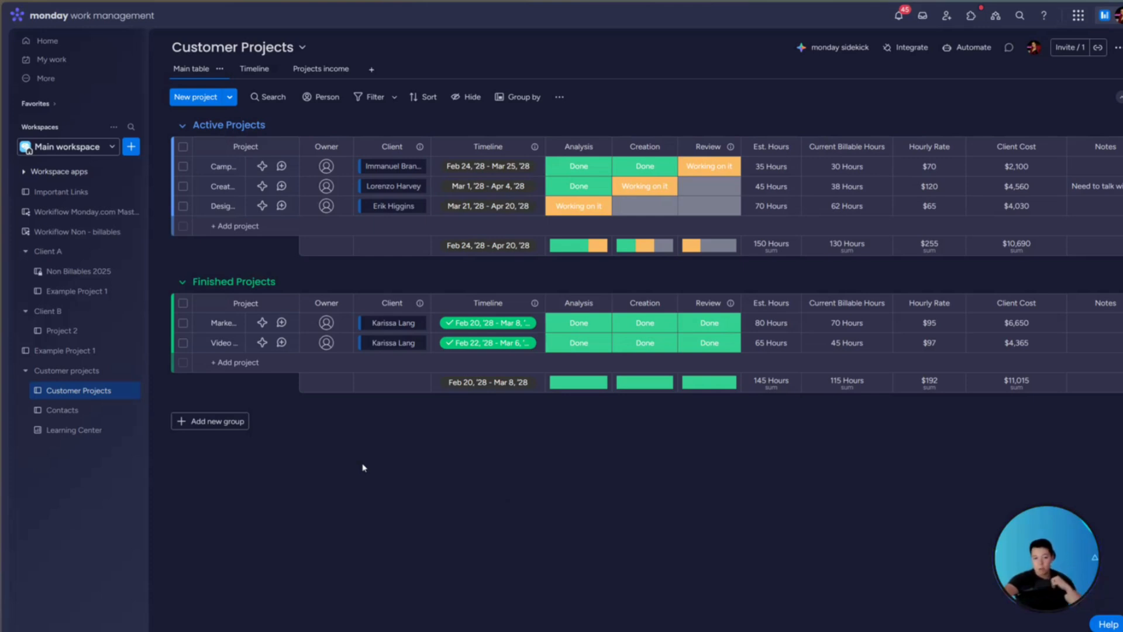
Step: Review the Contacts board and the Learning Center dashboard in the Customer projects folder
left_click(59, 410)
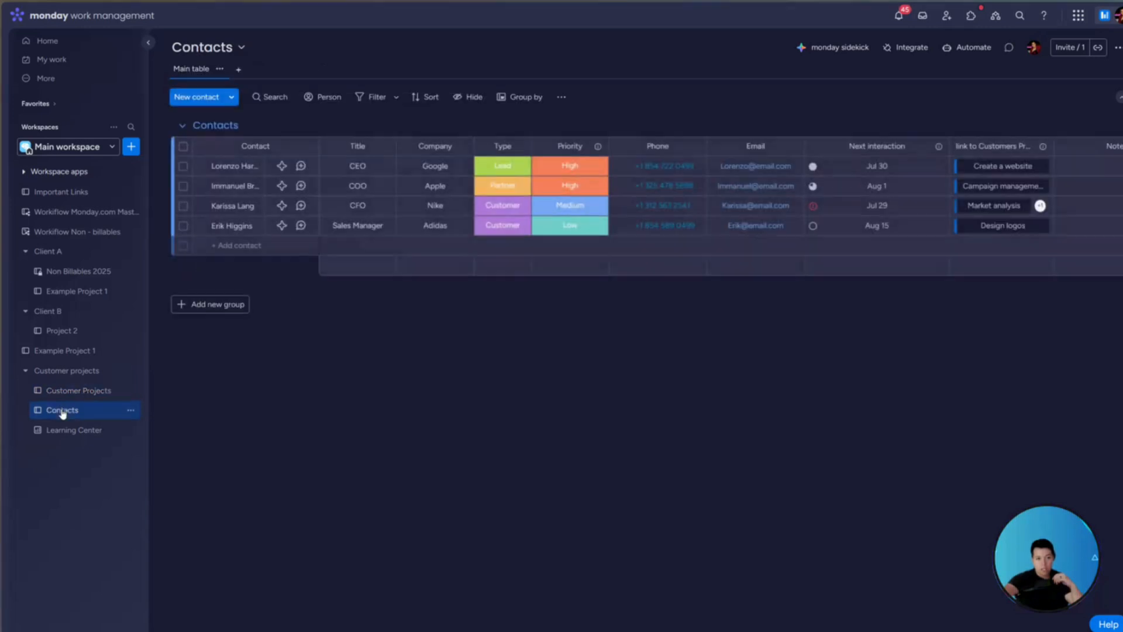
left_click(61, 431)
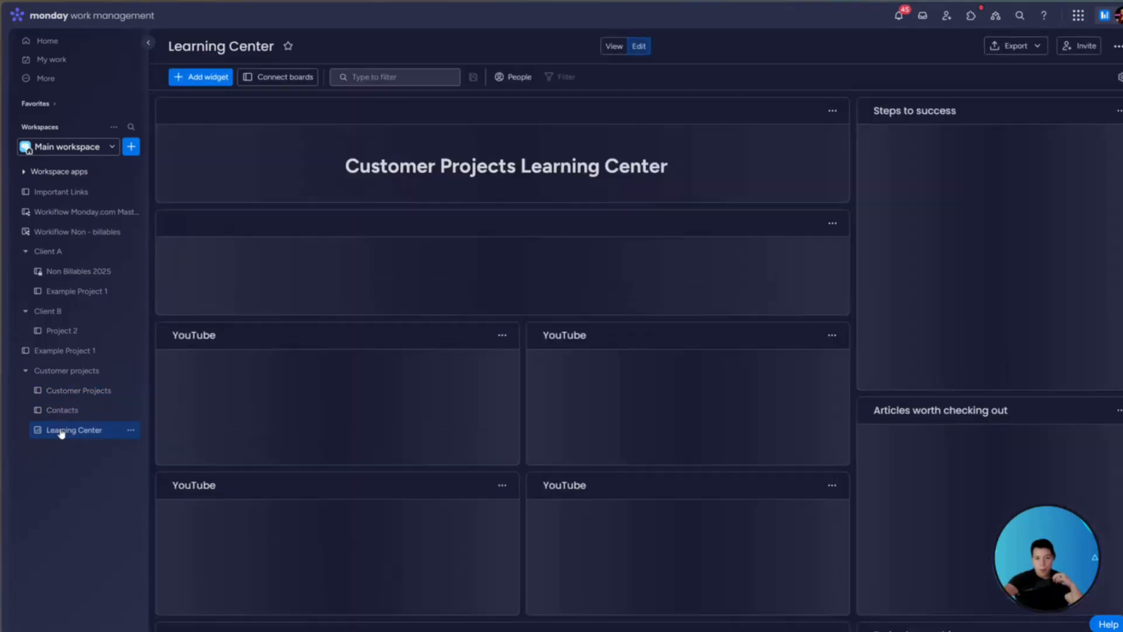
scroll(706, 243, "down", 16)
scroll(393, 506, "up", 15)
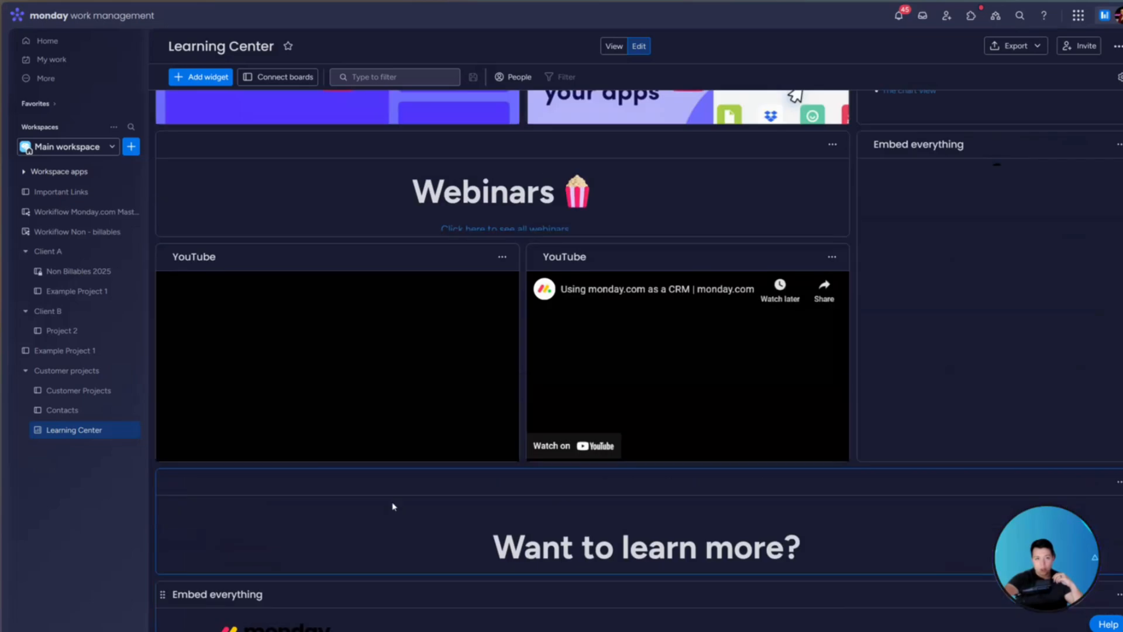
scroll(634, 383, "up", 2)
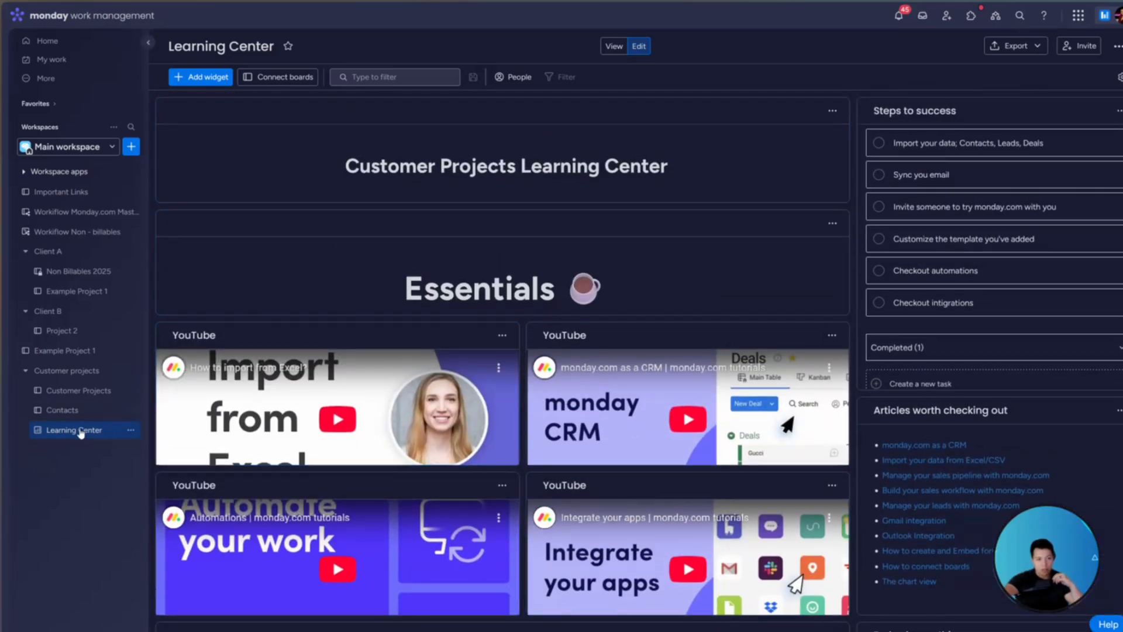
Step: Return to the Example Project 1 board under Client A and review the account options, including the accounts available for switching
left_click(76, 290)
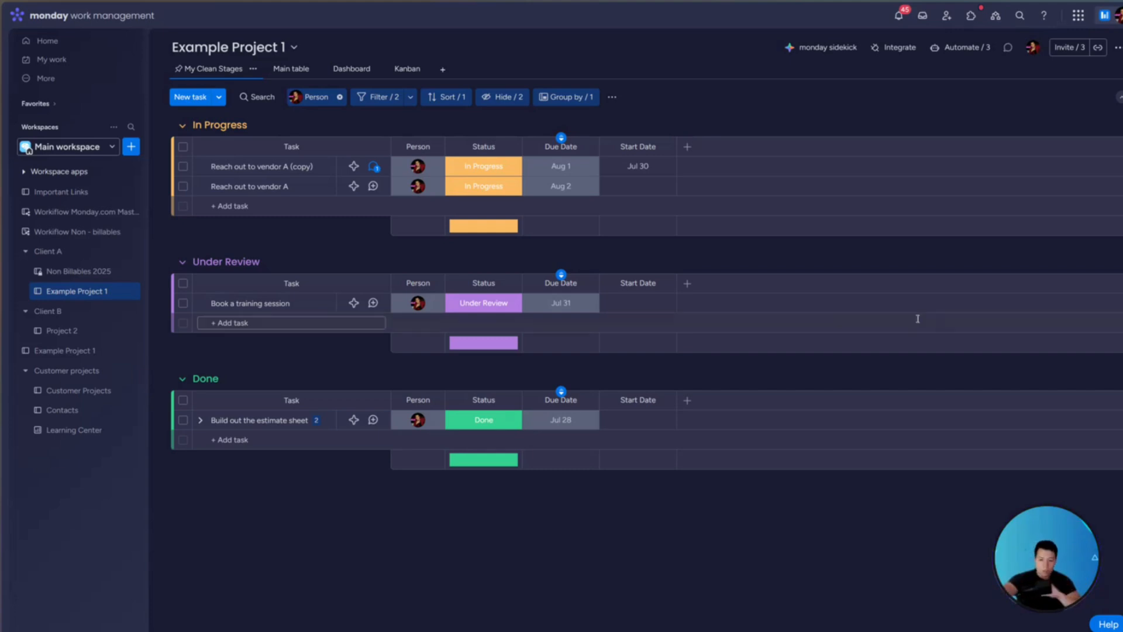
left_click(1111, 15)
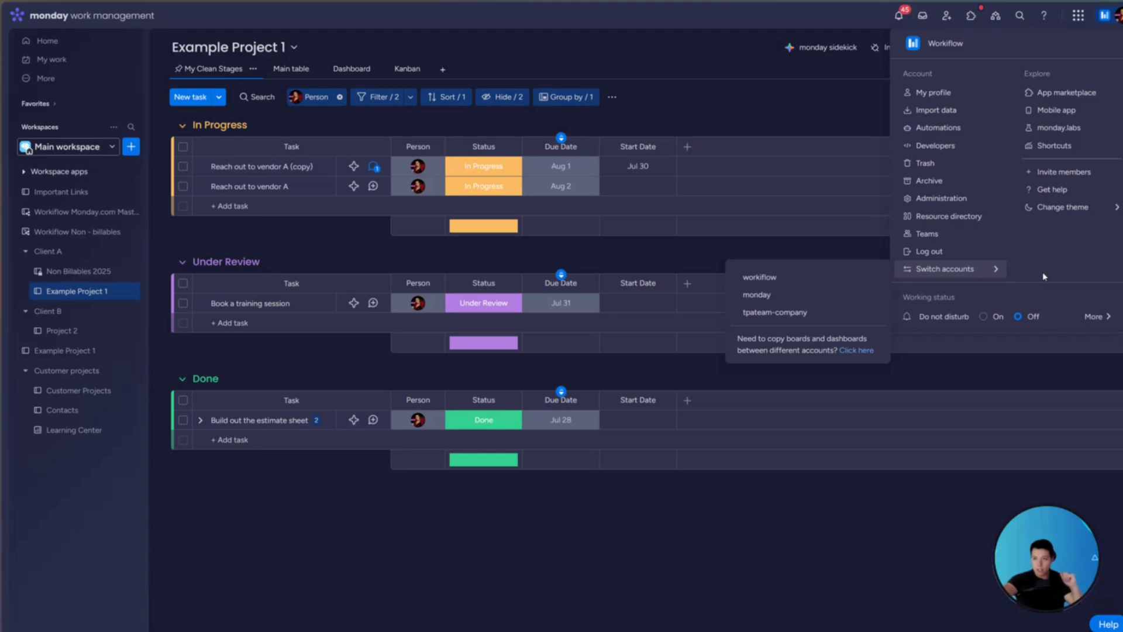
left_click(819, 95)
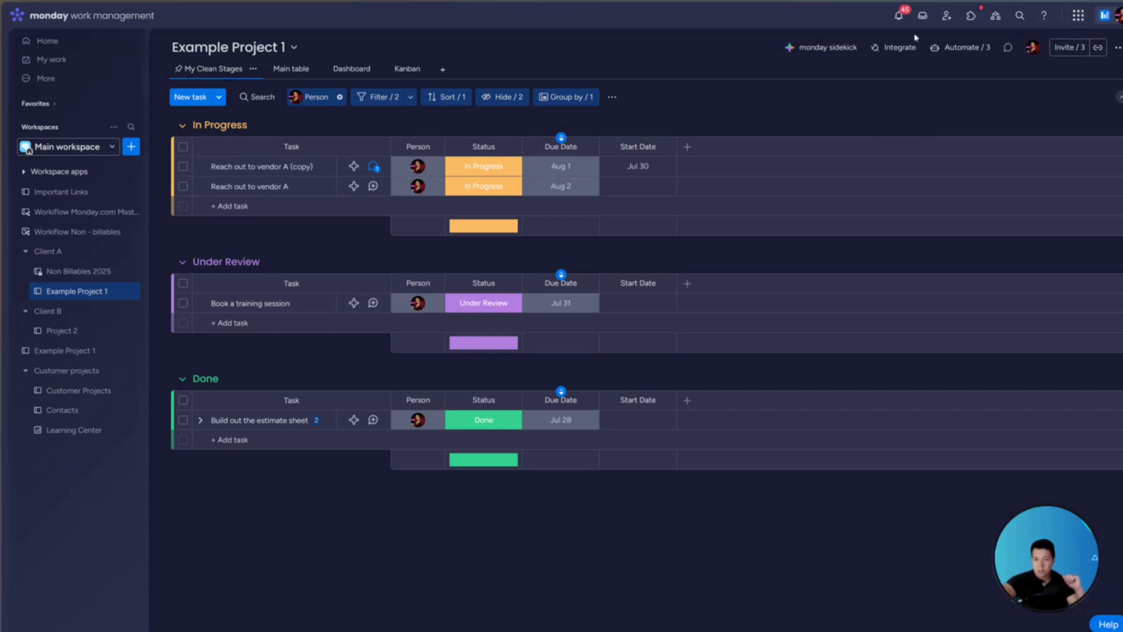
Step: Look through the account's notifications from today and earlier days
left_click(899, 17)
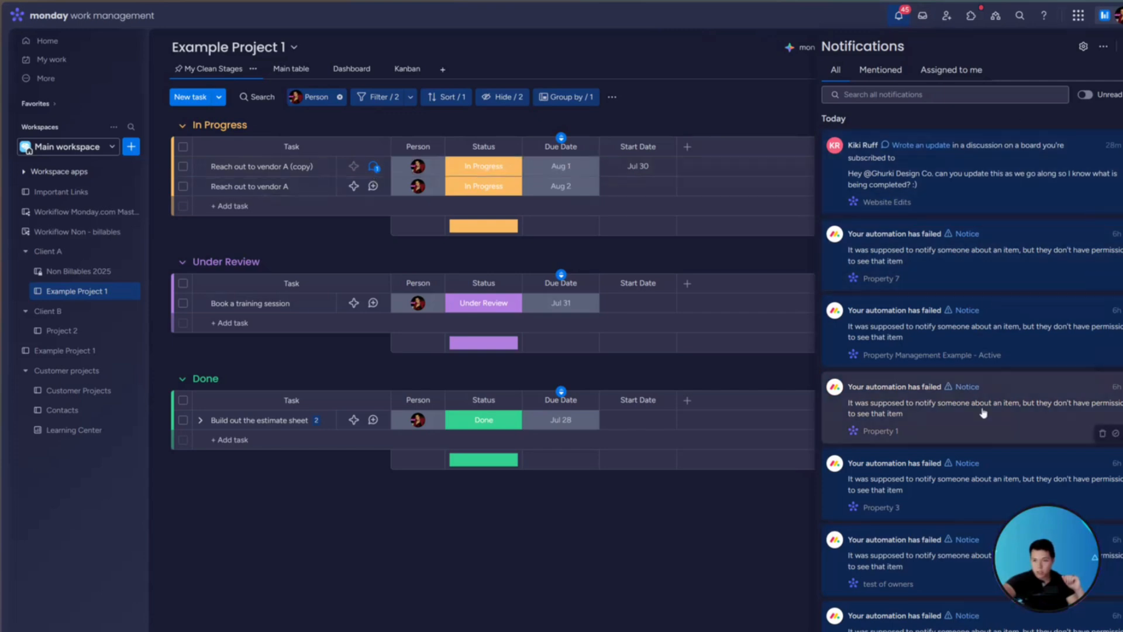
scroll(985, 288, "down", 15)
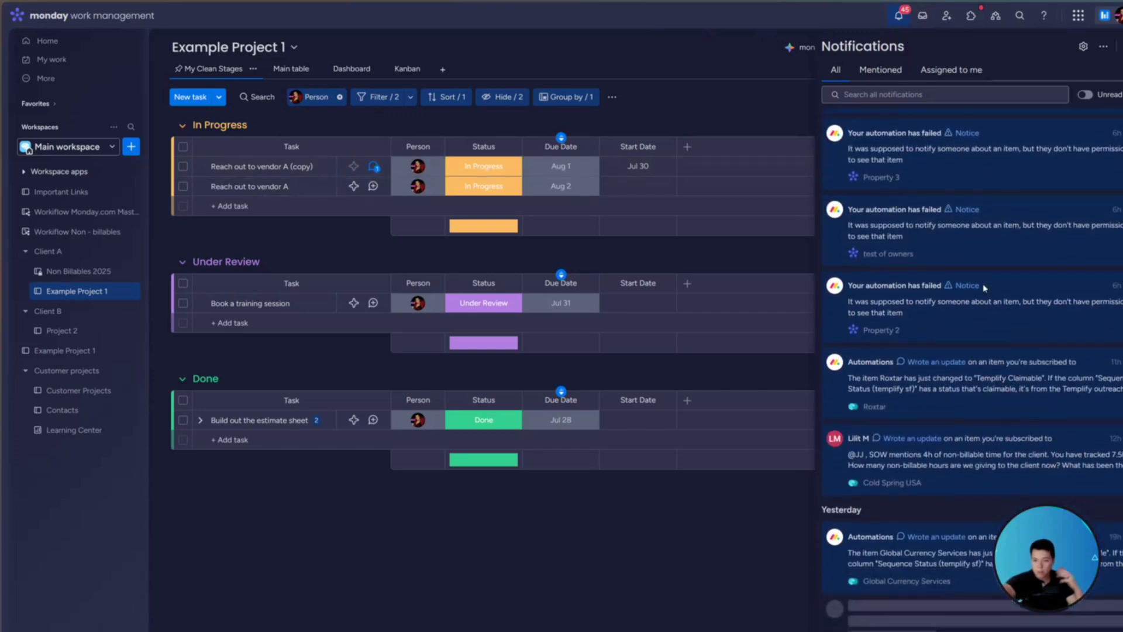
scroll(945, 216, "down", 3)
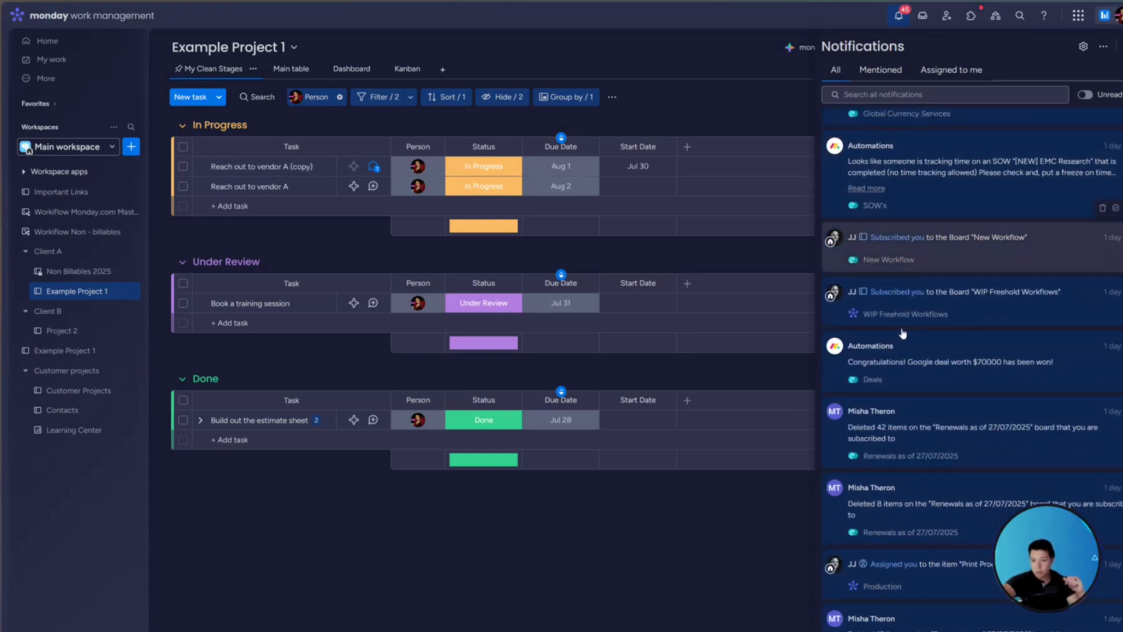
scroll(904, 328, "down", 3)
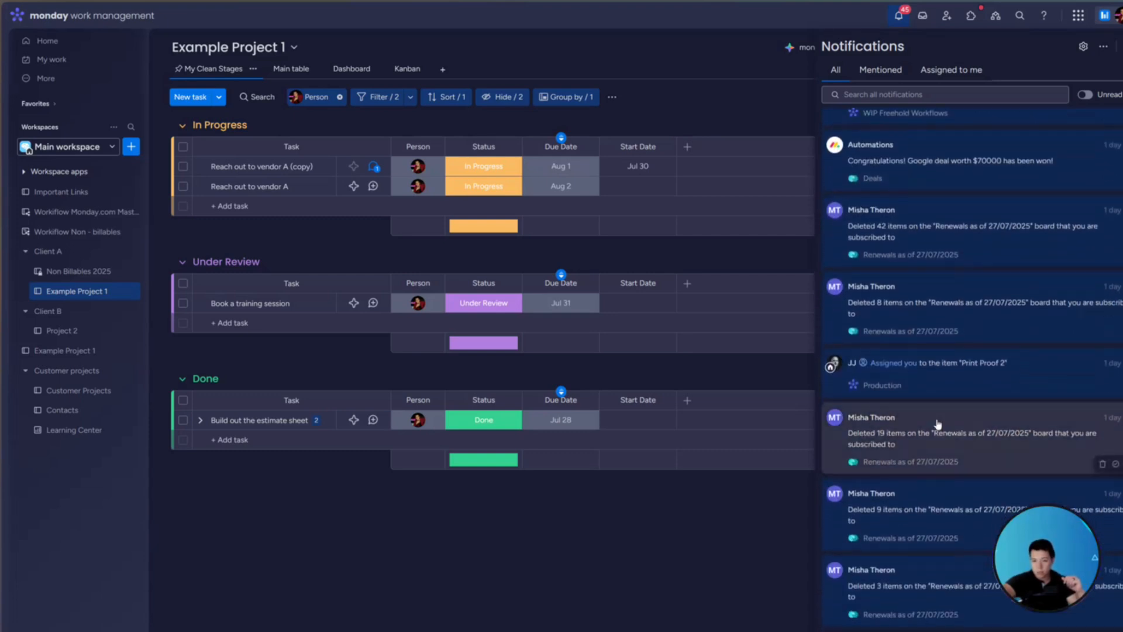
scroll(866, 421, "up", 6)
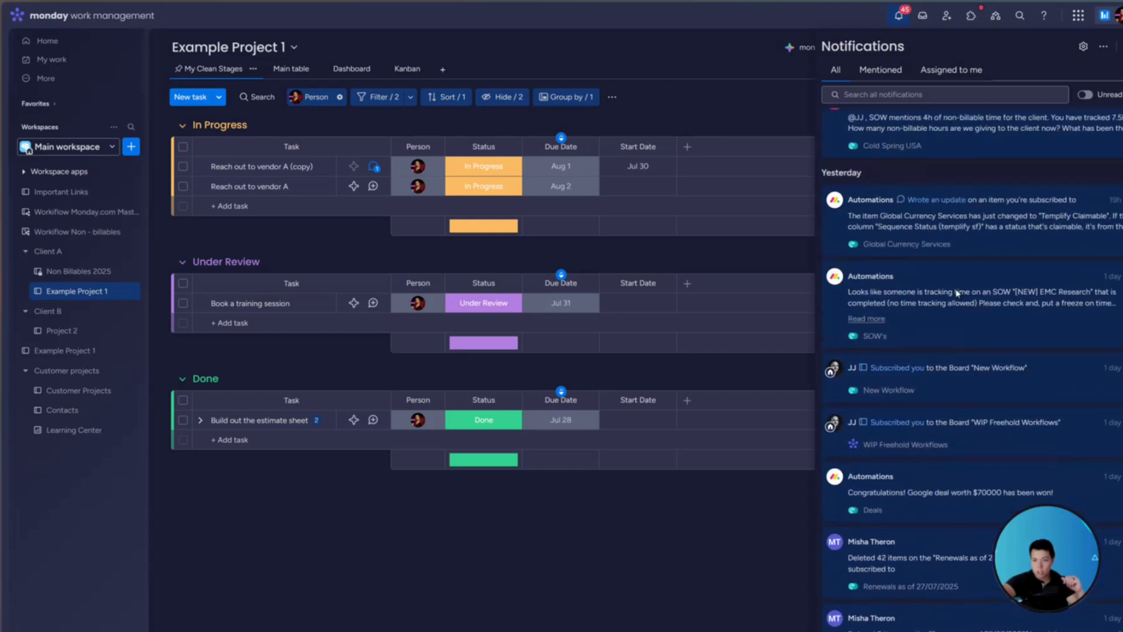
Step: Review the update feed's mentions, whole-account updates and scheduled updates, and close the feed
left_click(921, 16)
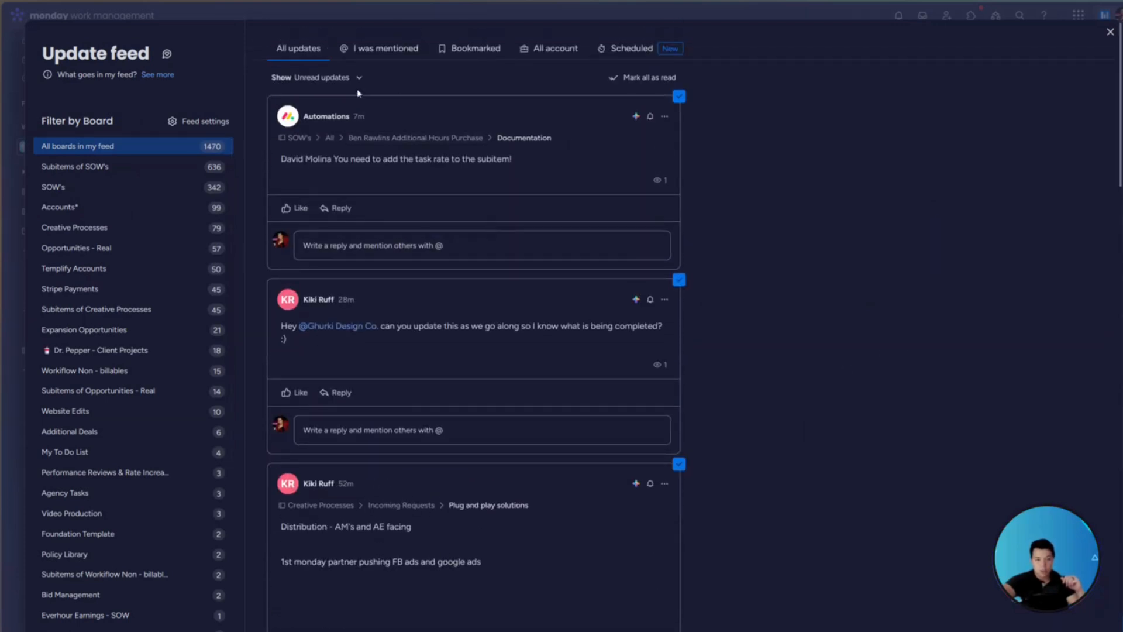
left_click(380, 53)
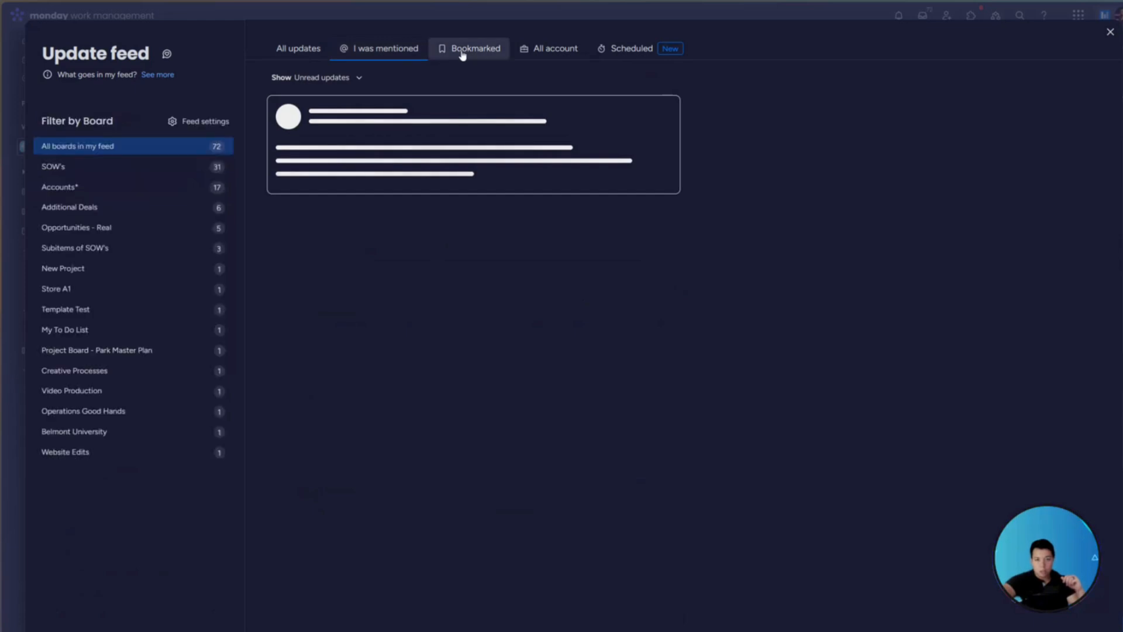
left_click(536, 57)
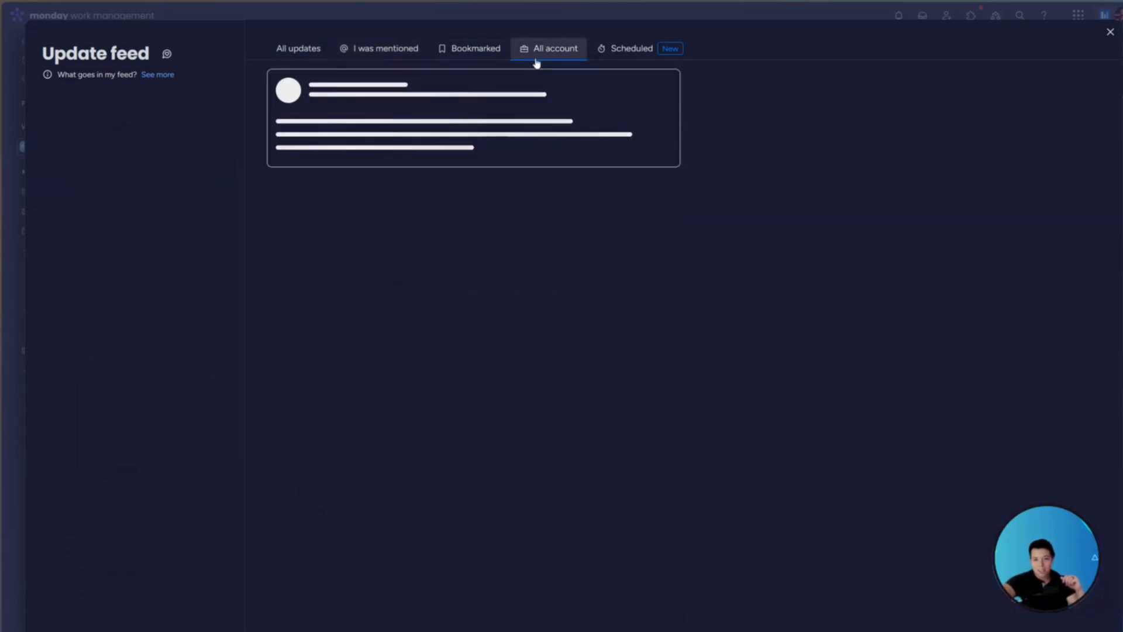
left_click(629, 49)
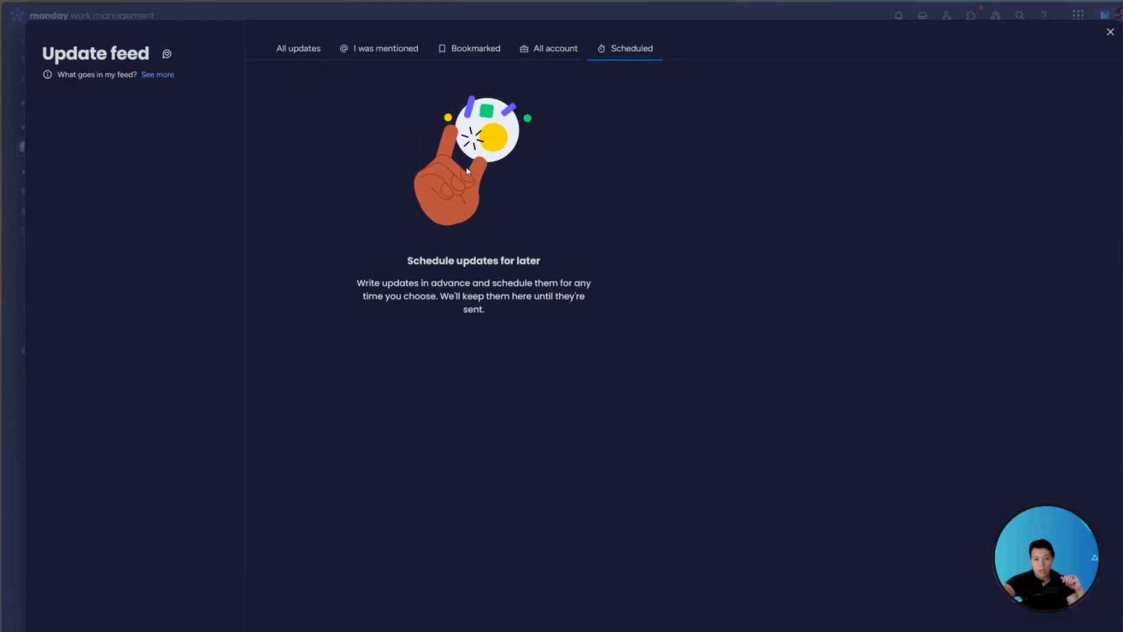
left_click(947, 18)
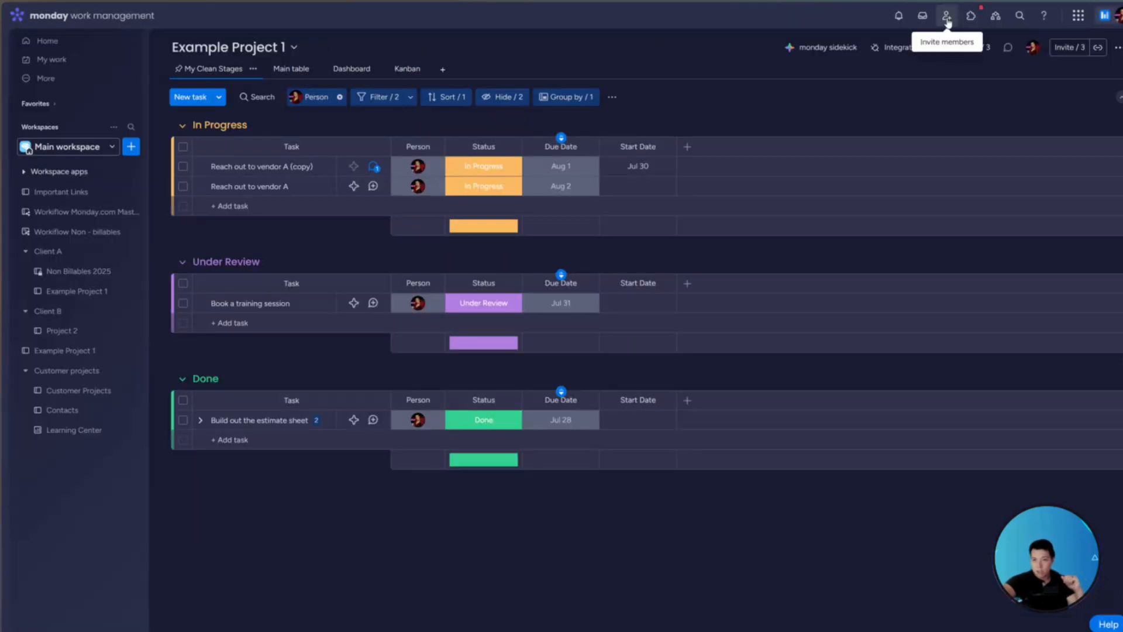
Step: Check the option for inviting members, view the monday marketplace's Discover page, and return to the Example Project 1 board
left_click(948, 20)
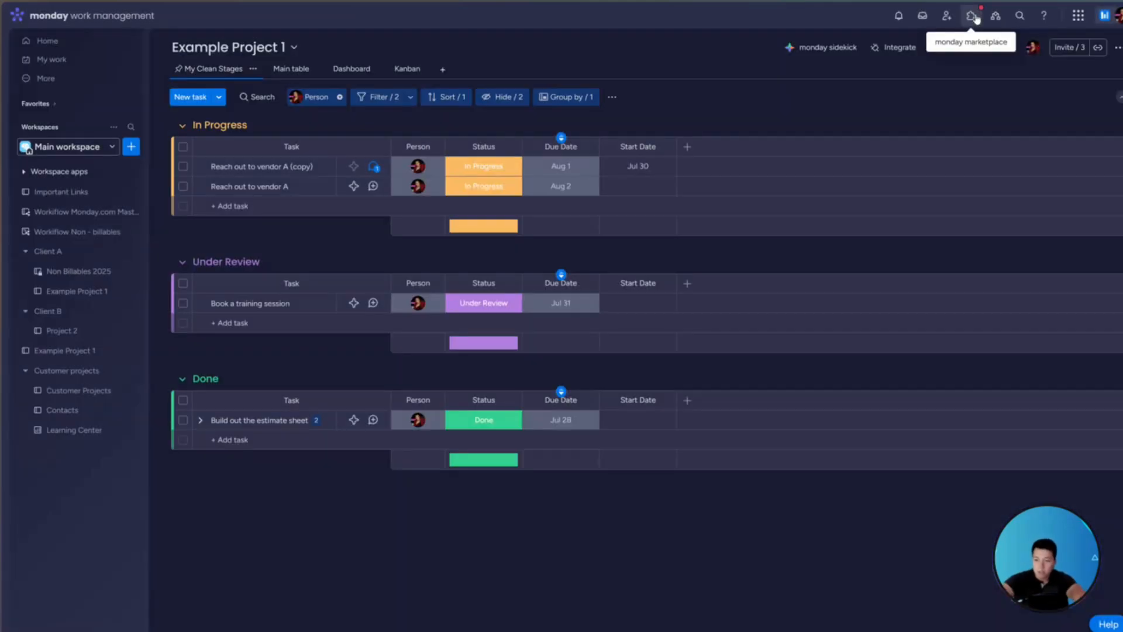
left_click(973, 18)
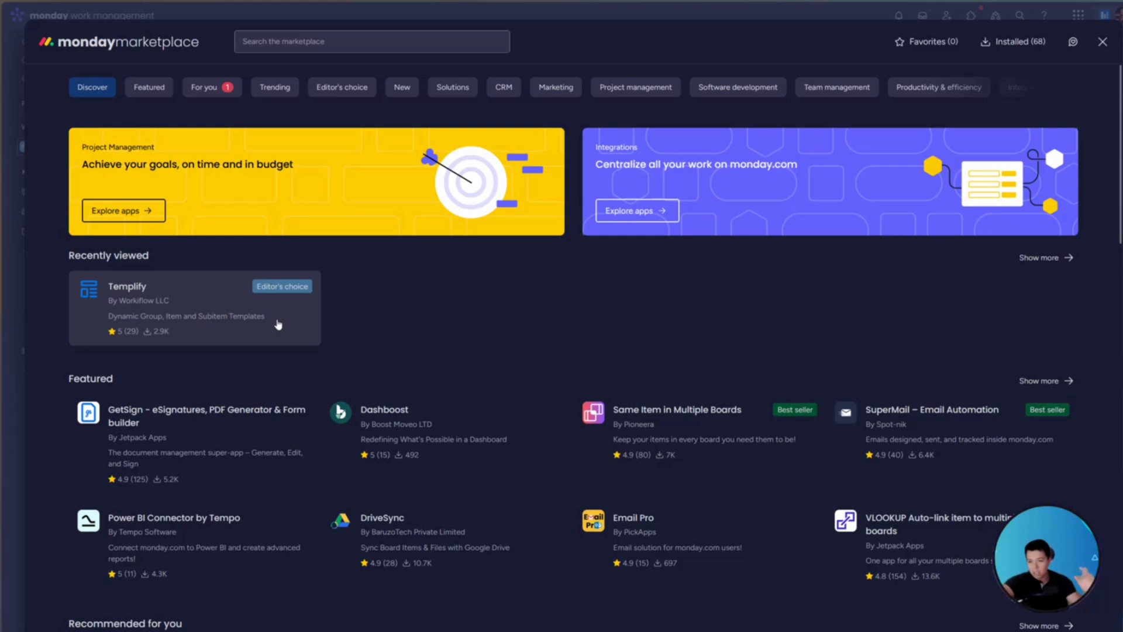
left_click(998, 18)
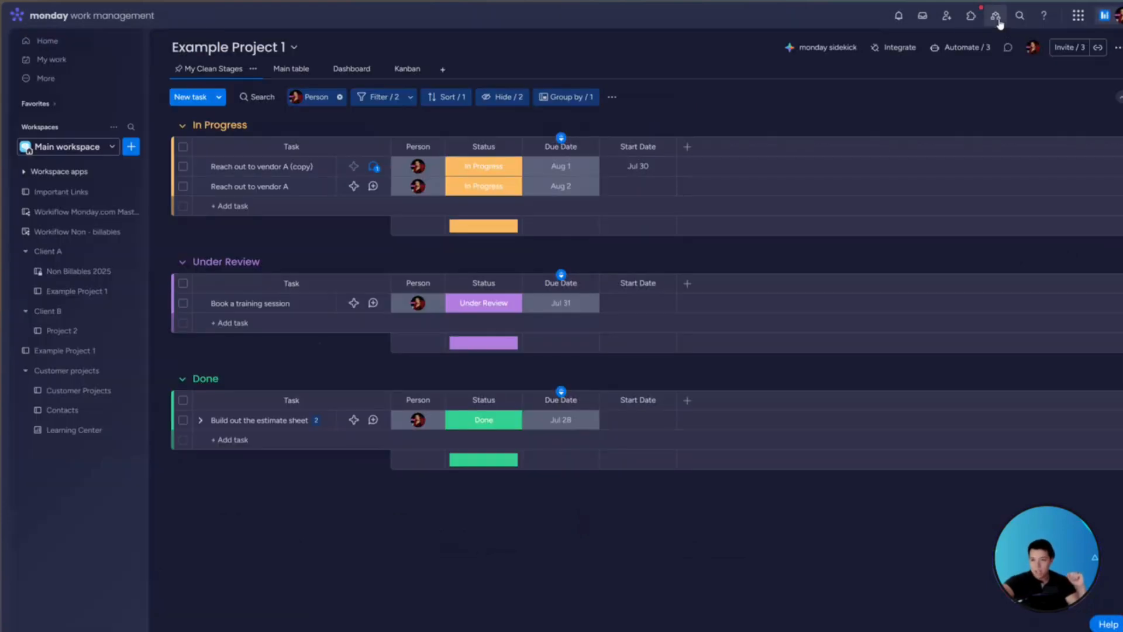
Step: Browse the help center's essential articles and resources, and open a chat with monday.com support
left_click(1044, 18)
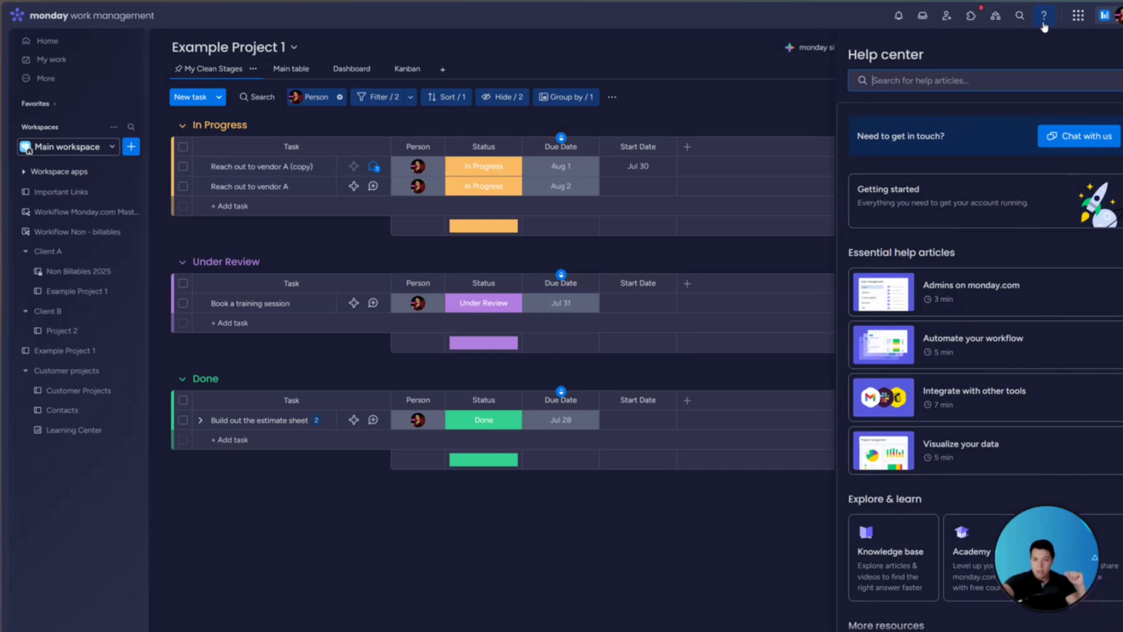
scroll(933, 291, "down", 3)
scroll(1029, 187, "up", 3)
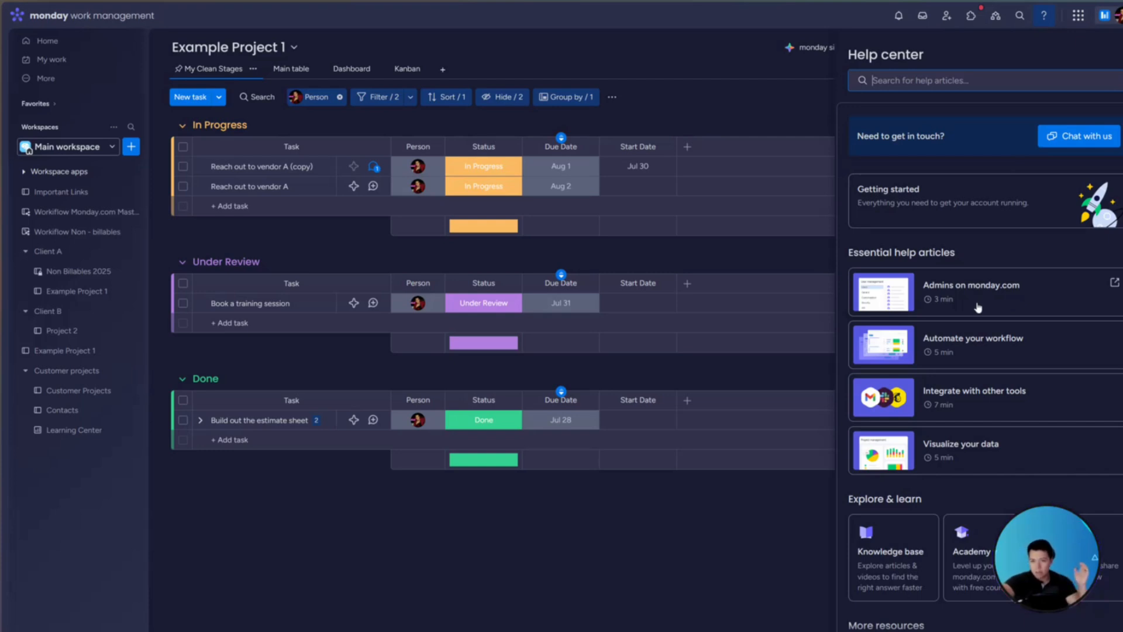
scroll(976, 292, "down", 2)
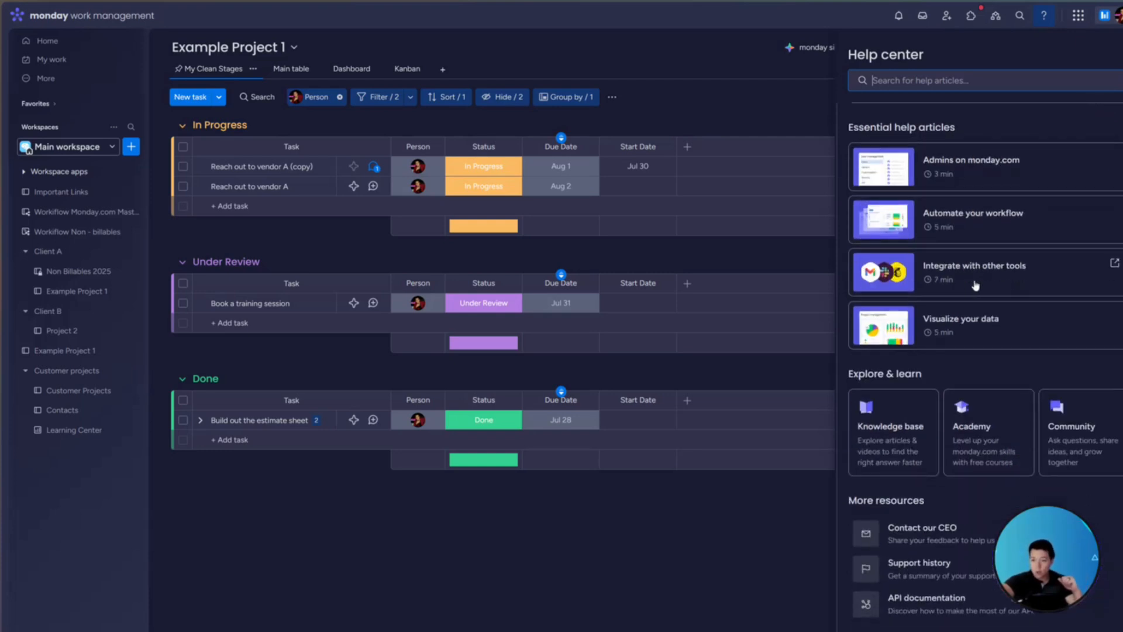
scroll(976, 284, "up", 3)
left_click(1072, 138)
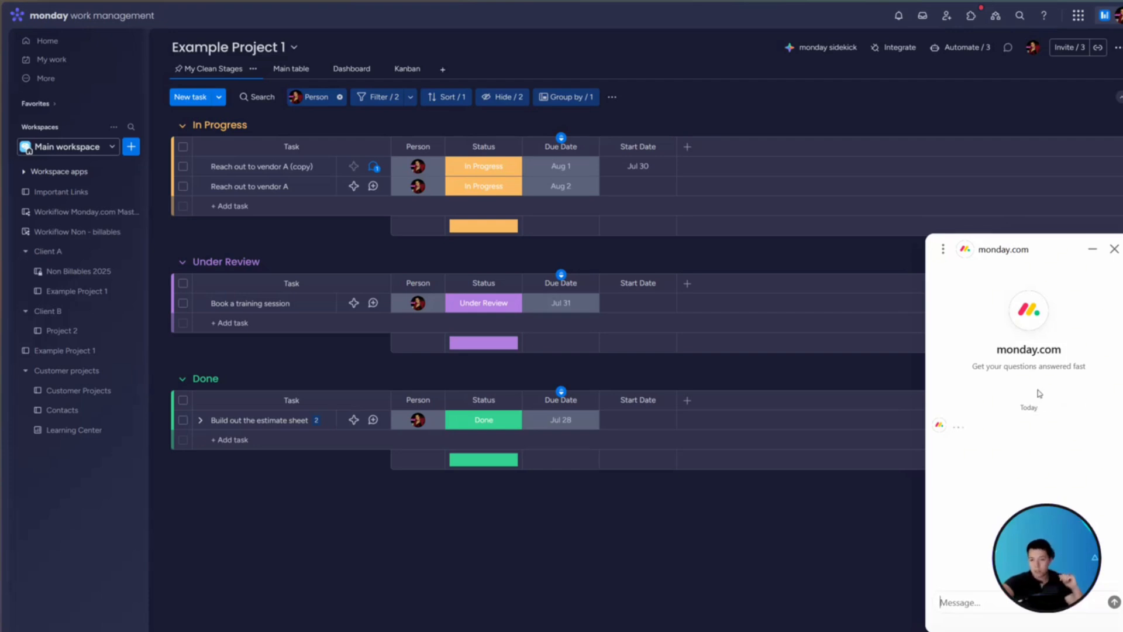
Step: Minimize the support chat and look through the account menu's options and working statuses
left_click(1092, 249)
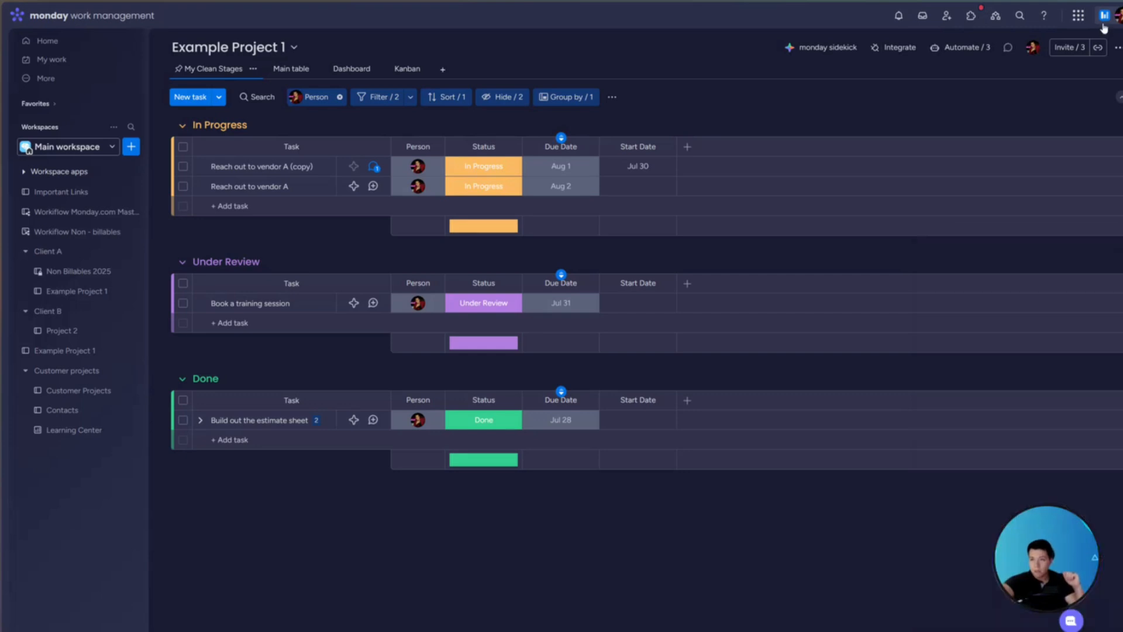
left_click(1104, 16)
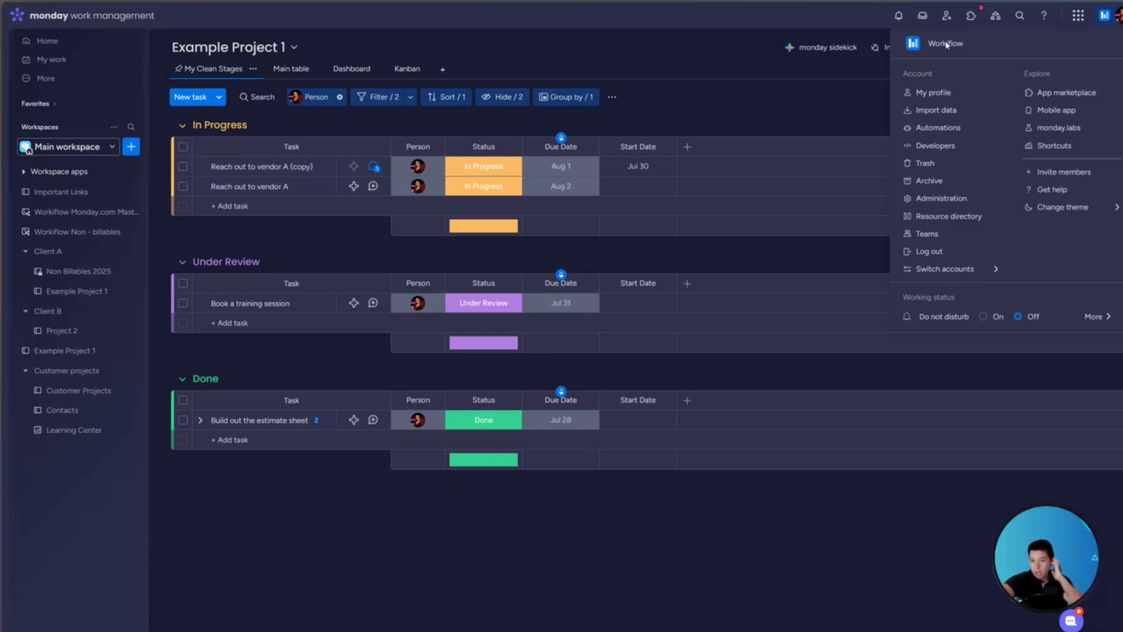
mouse_move(995, 269)
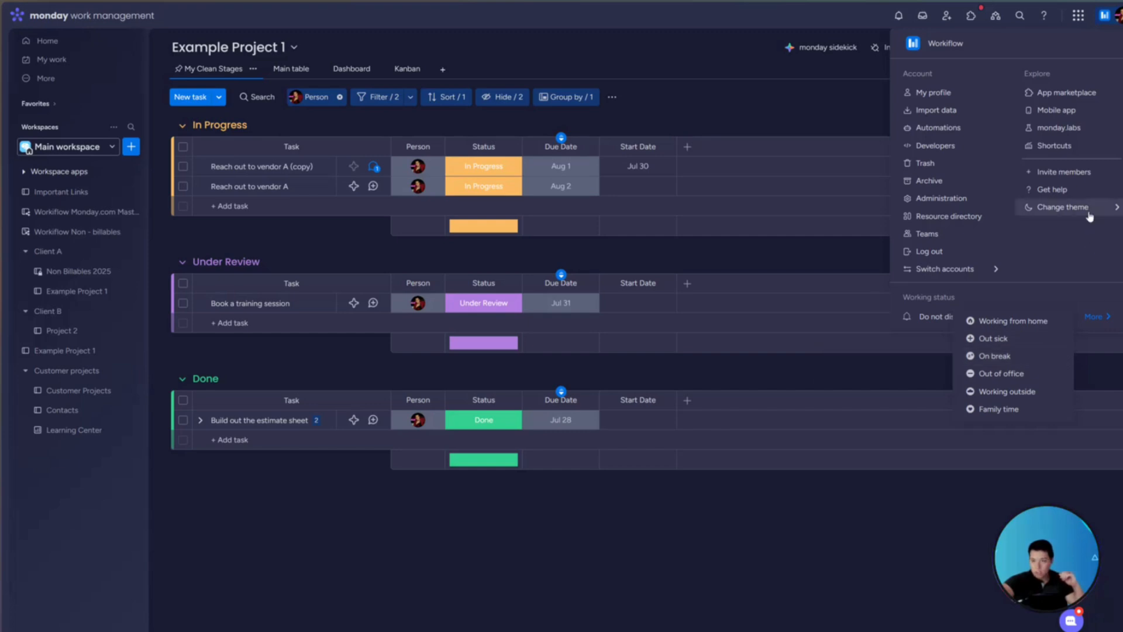
Step: Switch the interface theme to Light and set it back to Dark
mouse_move(1089, 214)
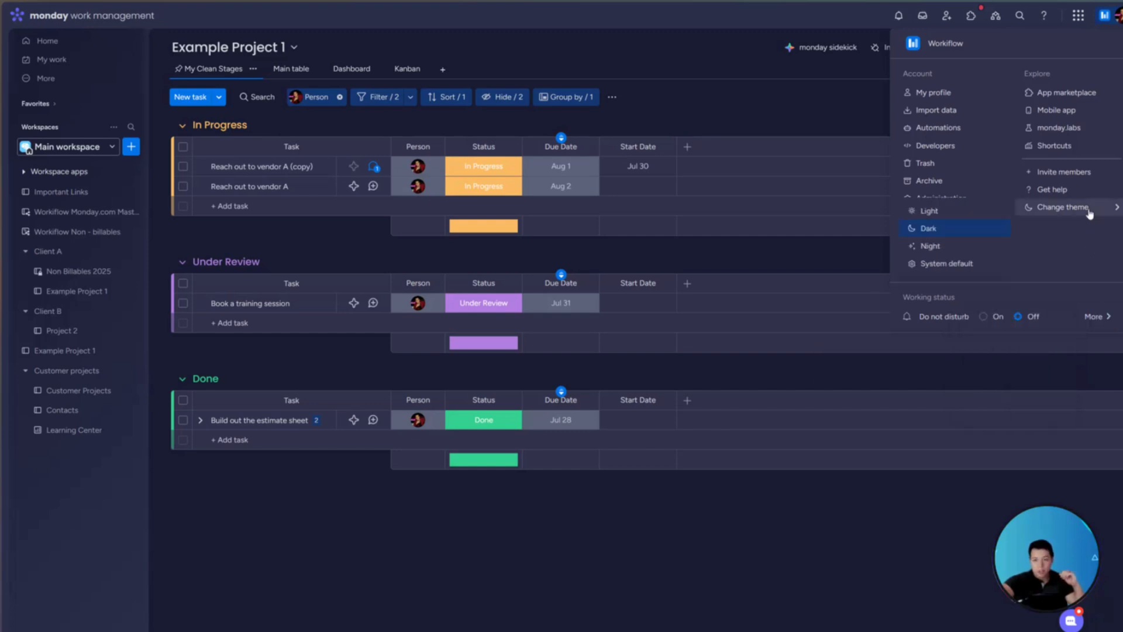
left_click(935, 213)
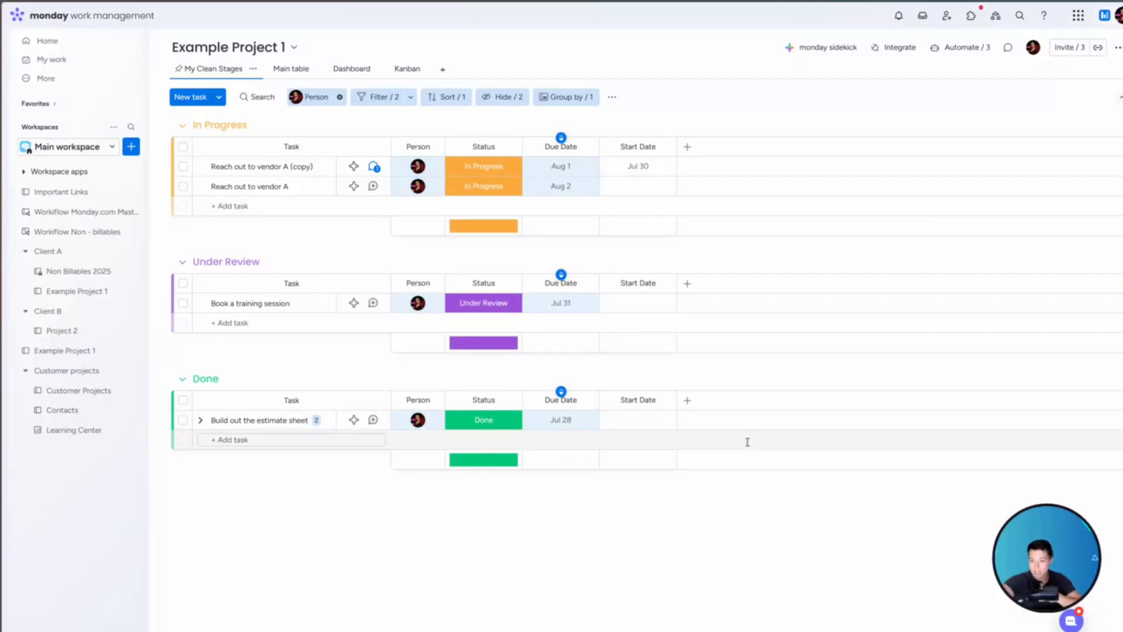
left_click(1117, 15)
mouse_move(1077, 213)
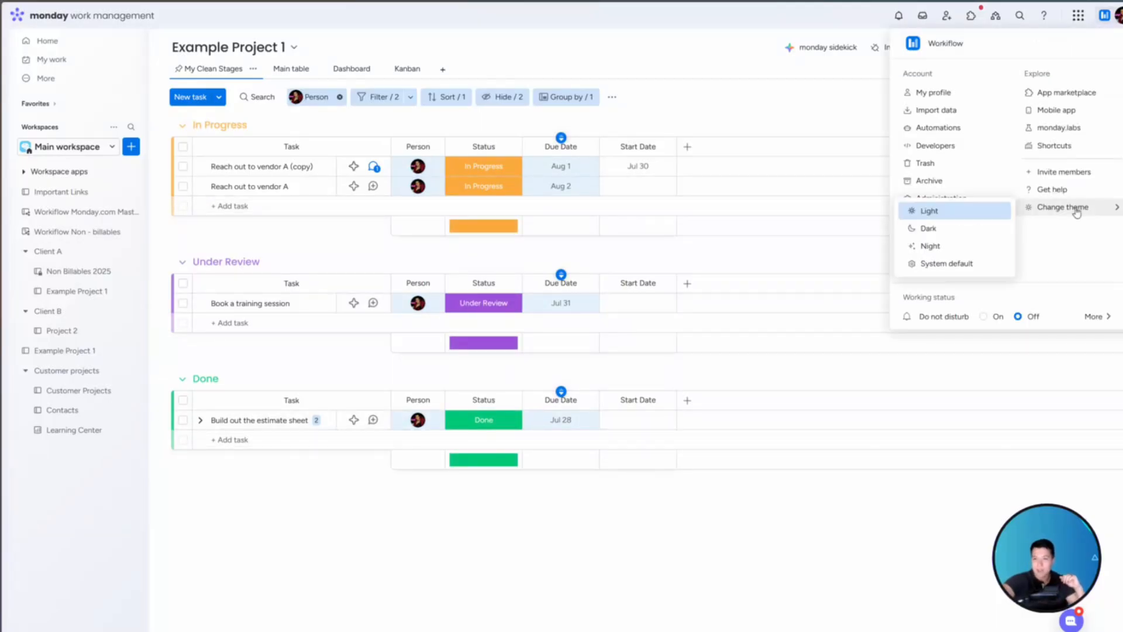
left_click(928, 229)
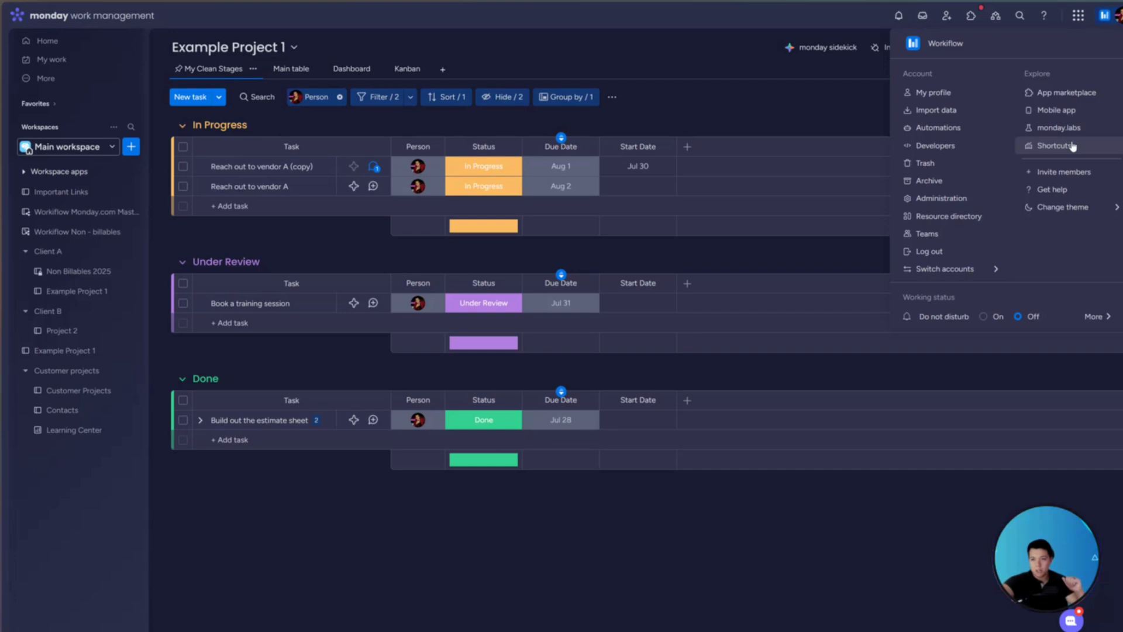
Step: Open the account holder's profile and look through its notification preferences, from system notifications down to desktop notifications and muted boards
left_click(932, 95)
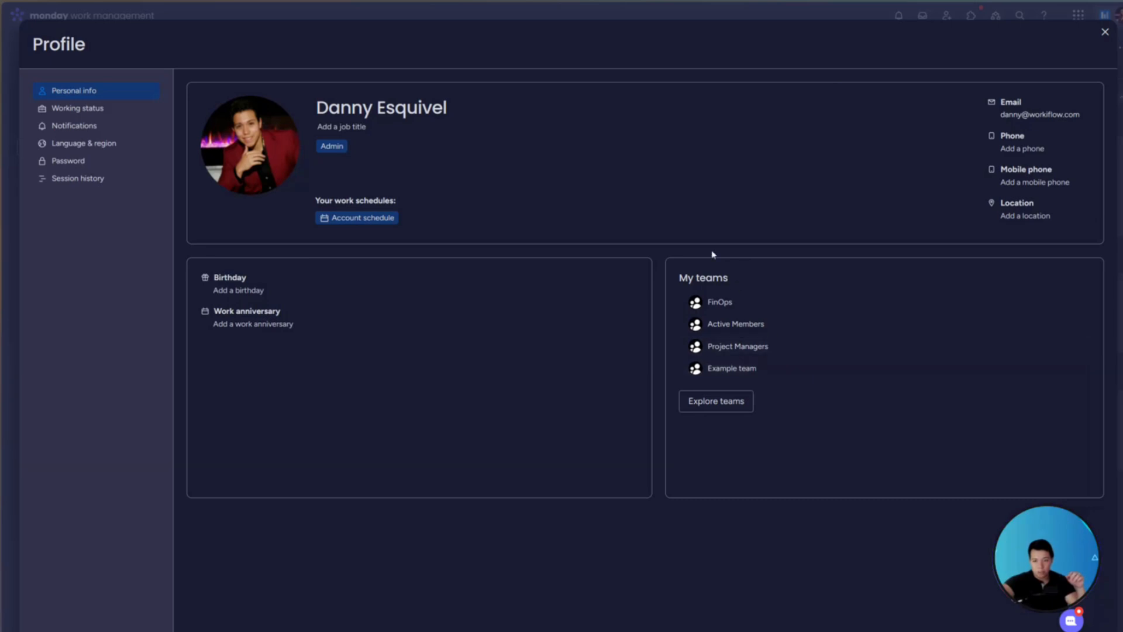
left_click(83, 125)
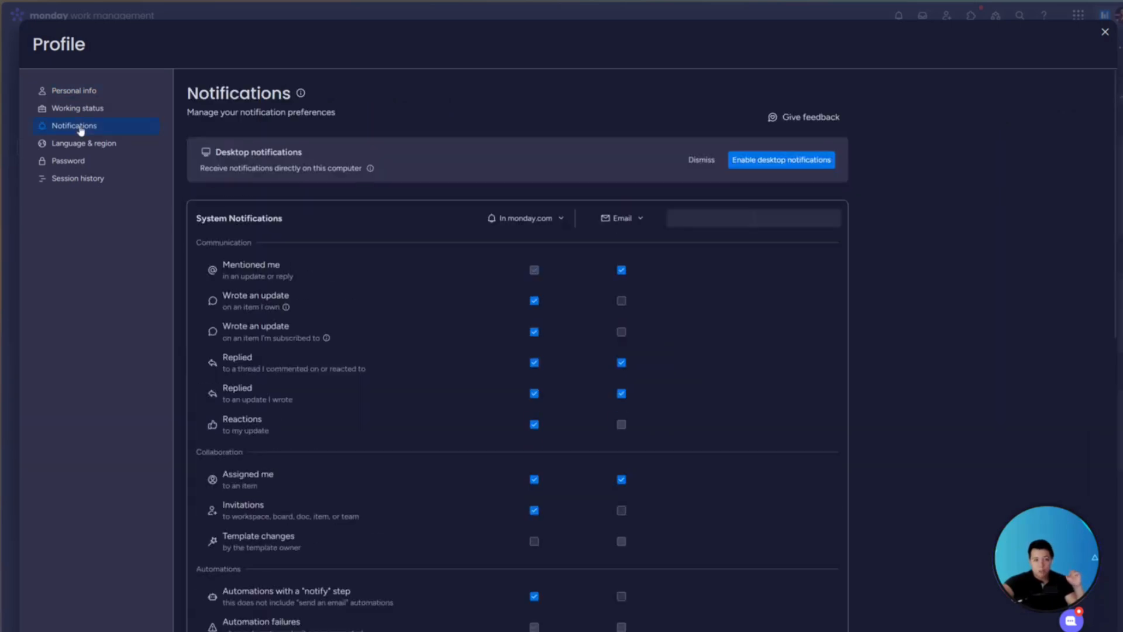
left_click(787, 237)
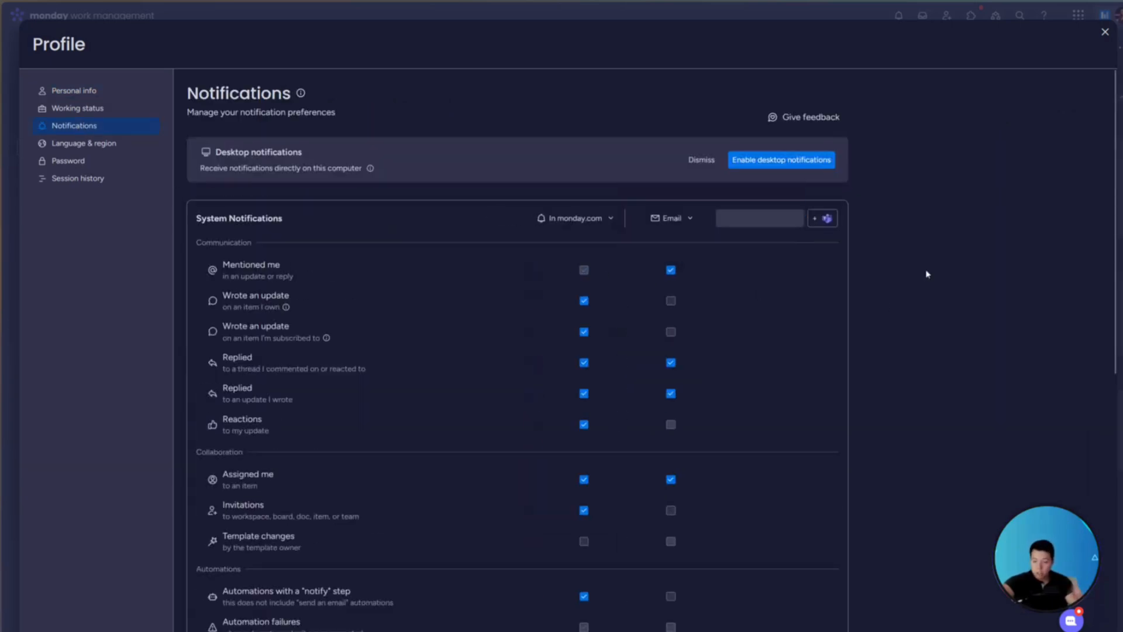
scroll(885, 338, "down", 1)
scroll(885, 339, "down", 8)
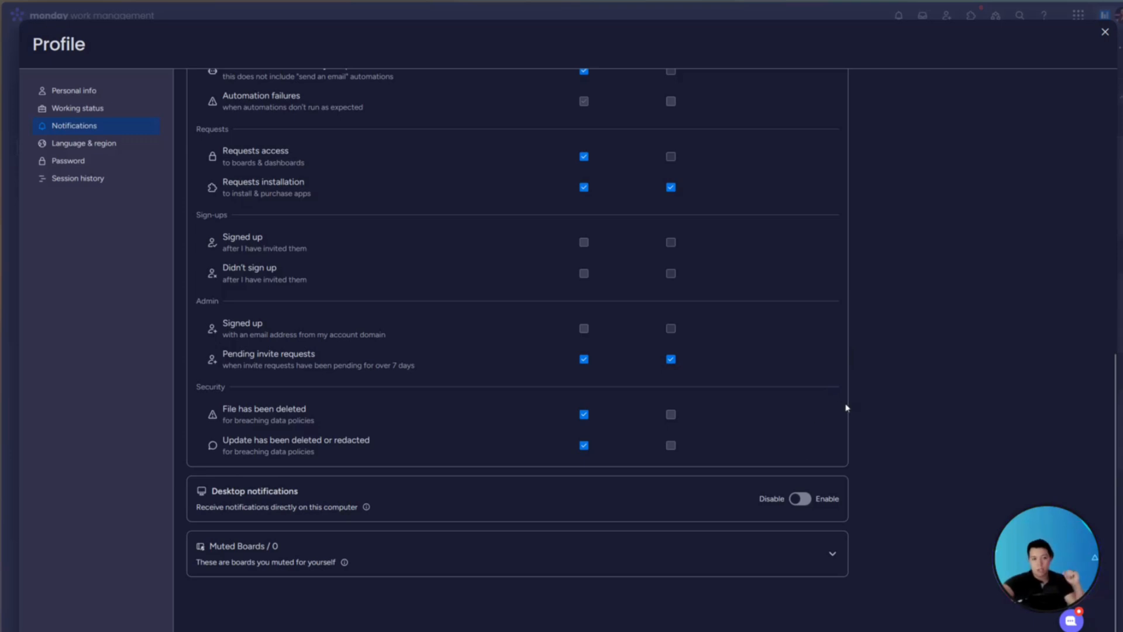
scroll(847, 408, "up", 9)
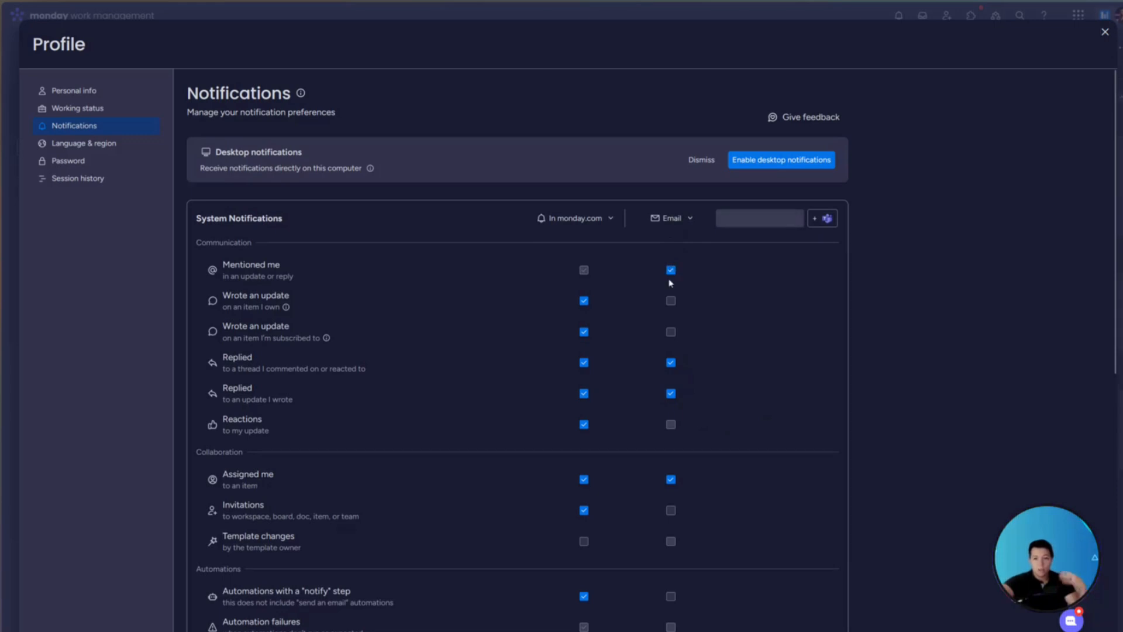
Step: Examine the notification channels and the individual monday.com and email settings for communication, collaboration, automations, requests, sign-ups and admin events
scroll(671, 286, "down", 2)
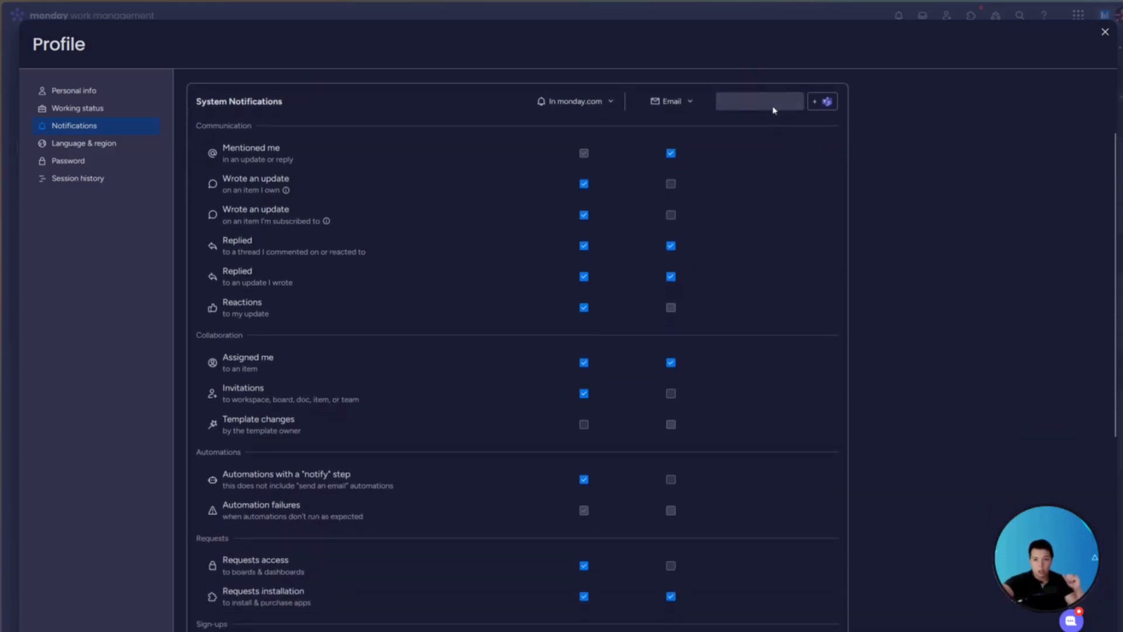
left_click(824, 104)
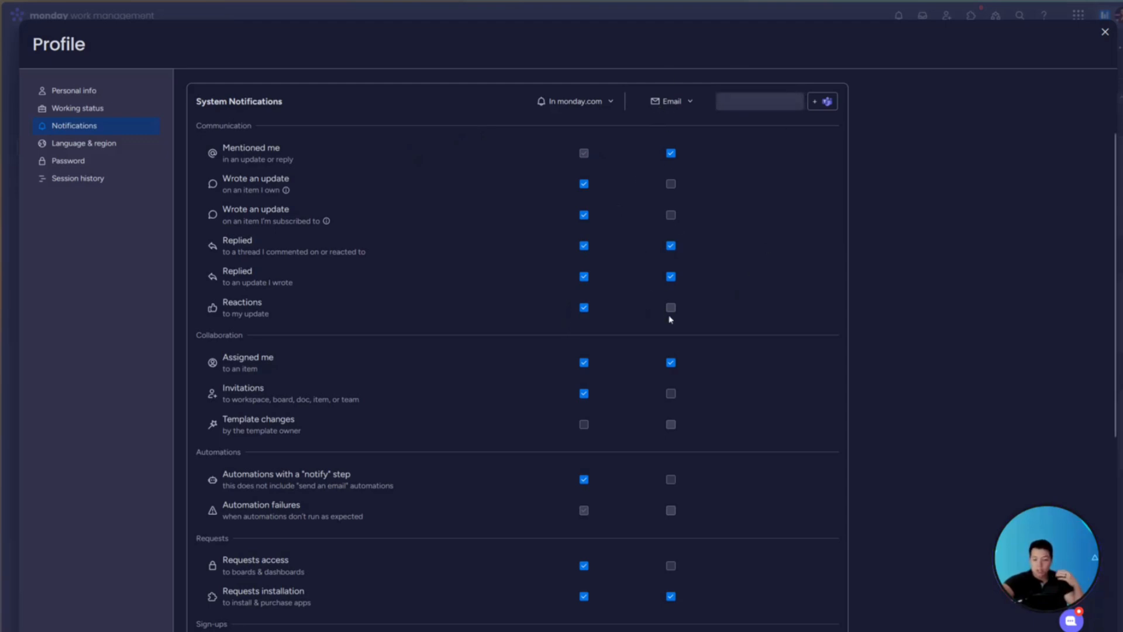
scroll(366, 138, "down", 2)
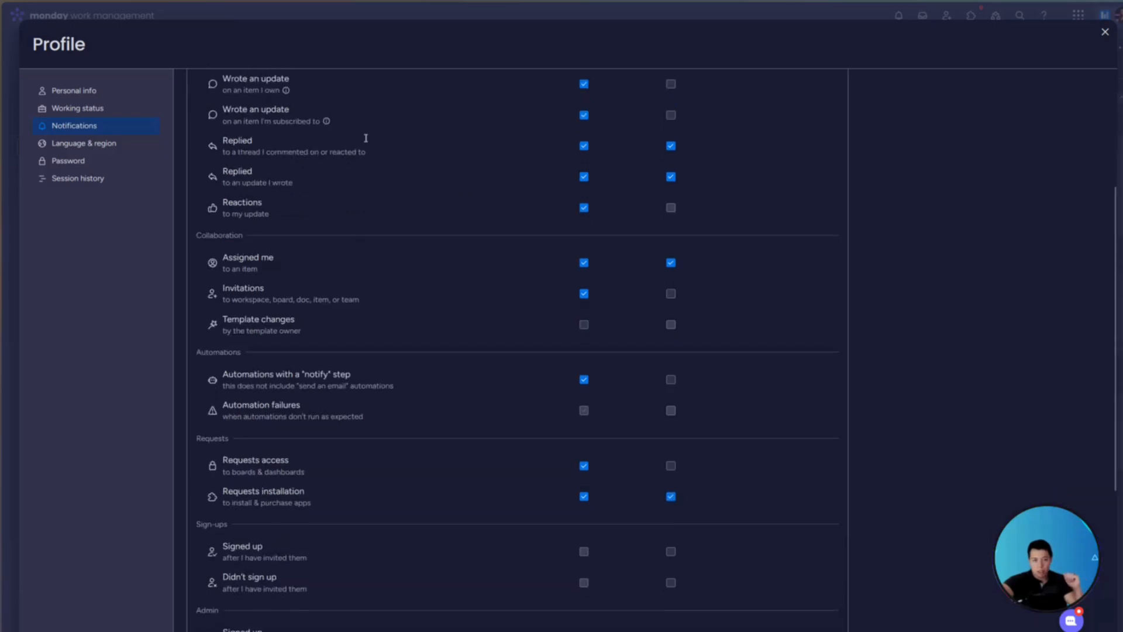
scroll(368, 293, "down", 4)
scroll(585, 409, "up", 7)
scroll(620, 191, "down", 3)
scroll(620, 191, "down", 5)
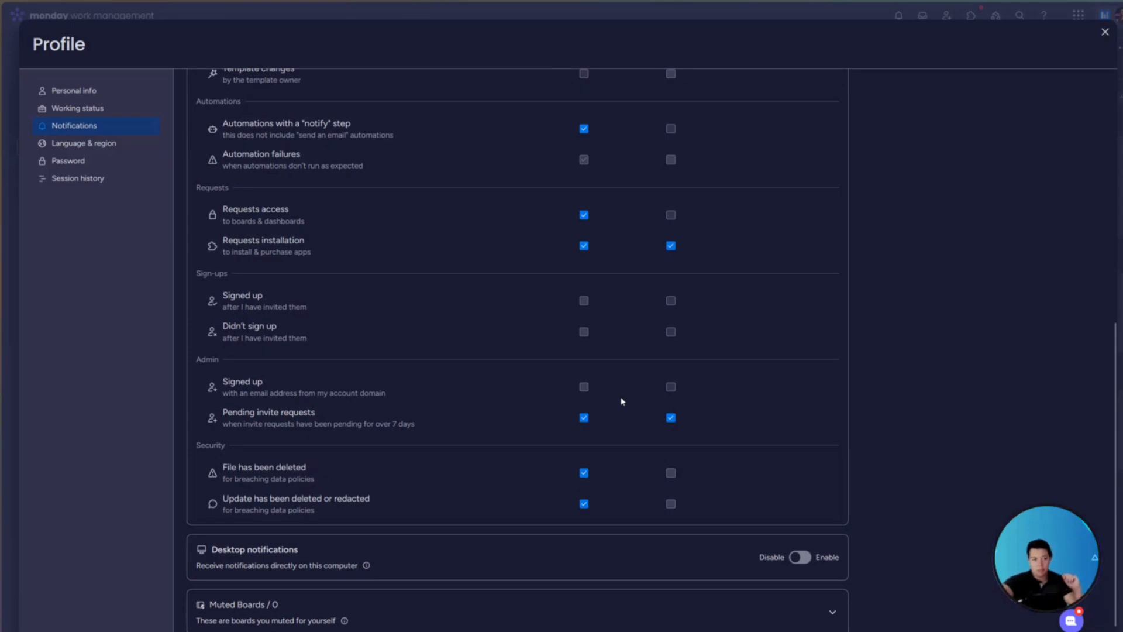
Step: Review the profile's language and region settings, session history and working status, and close the profile
left_click(108, 145)
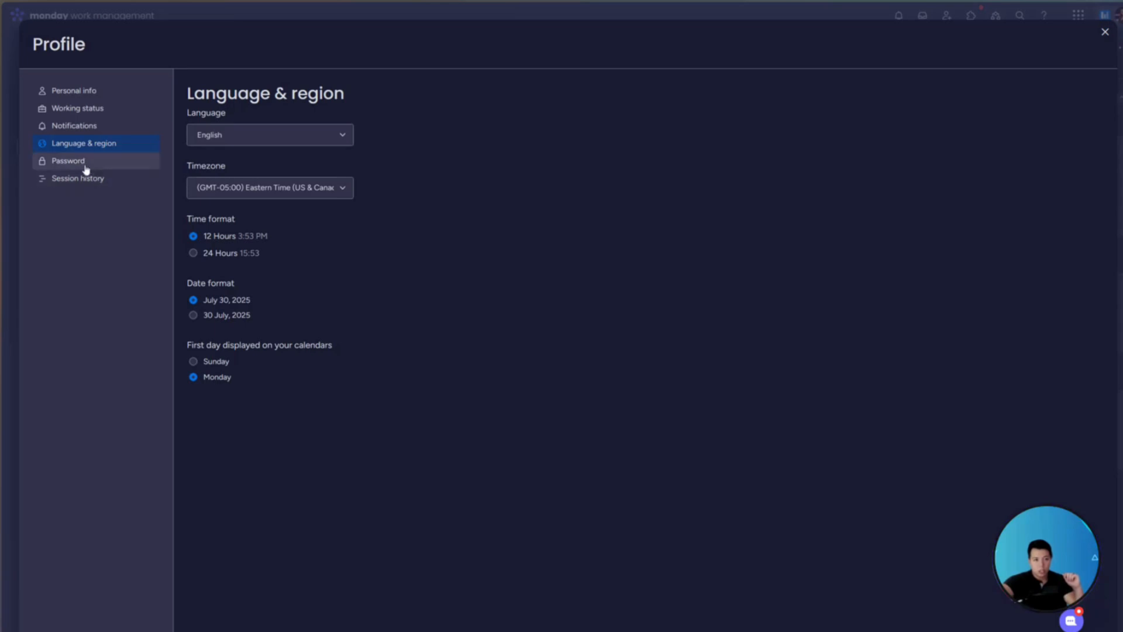
left_click(92, 185)
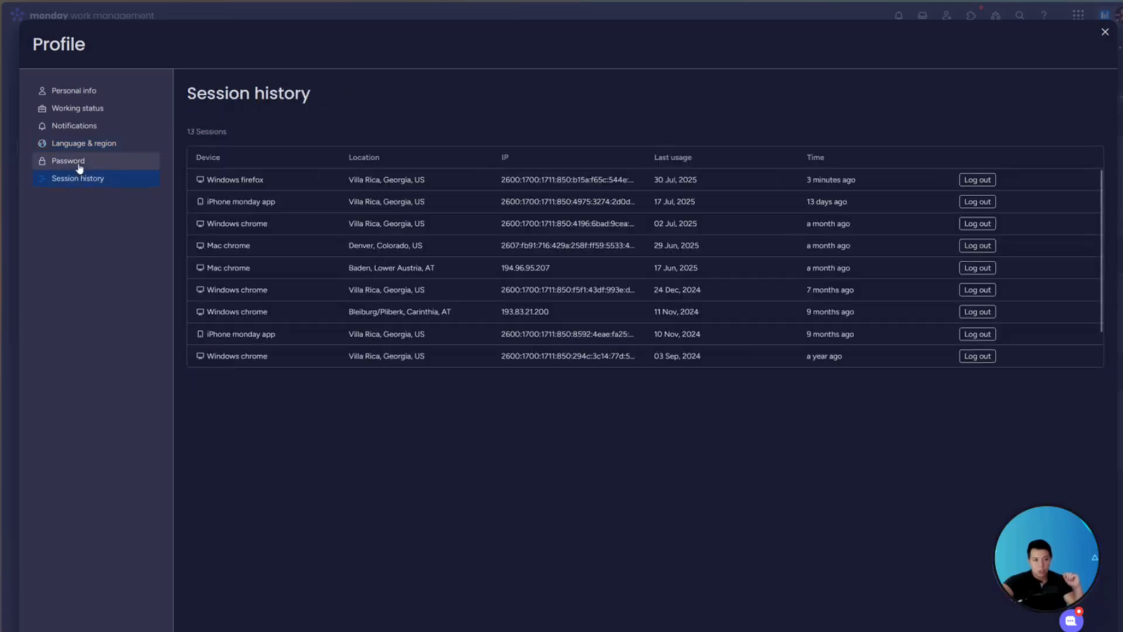
left_click(89, 115)
left_click(1106, 33)
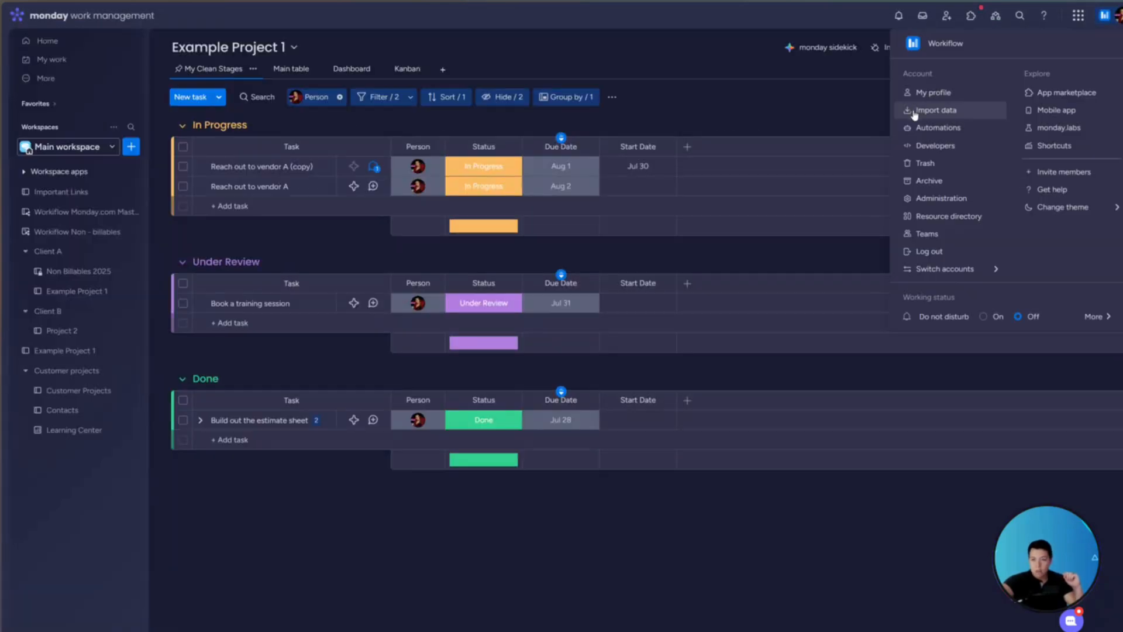
Step: View the apps available for importing data to a new board, and check the account's Trash and Archive
left_click(914, 111)
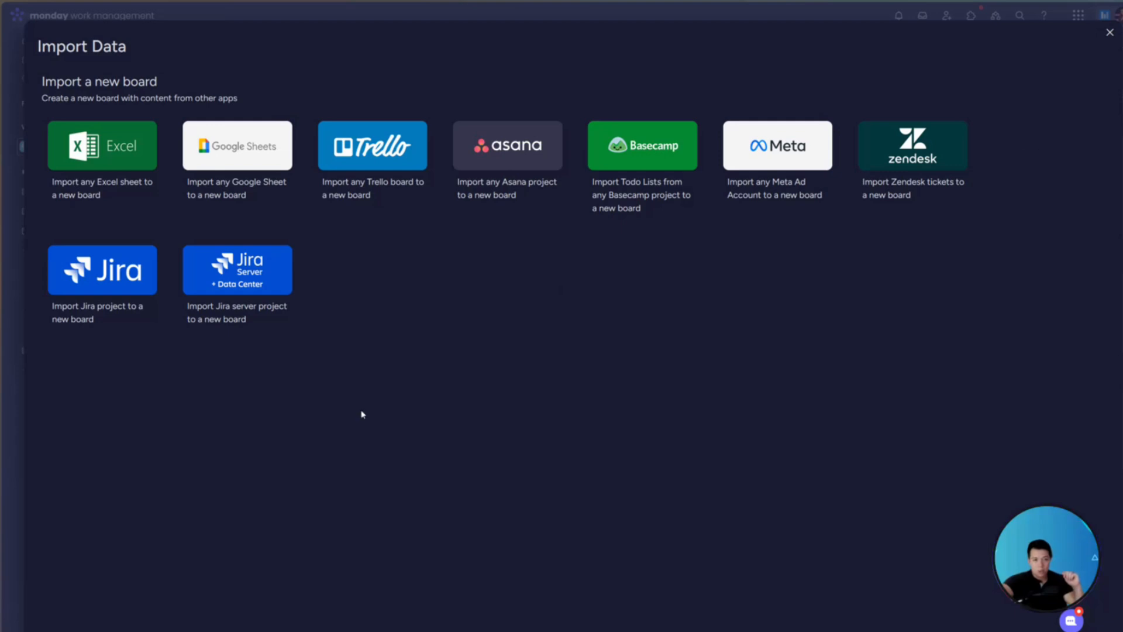
left_click(1109, 35)
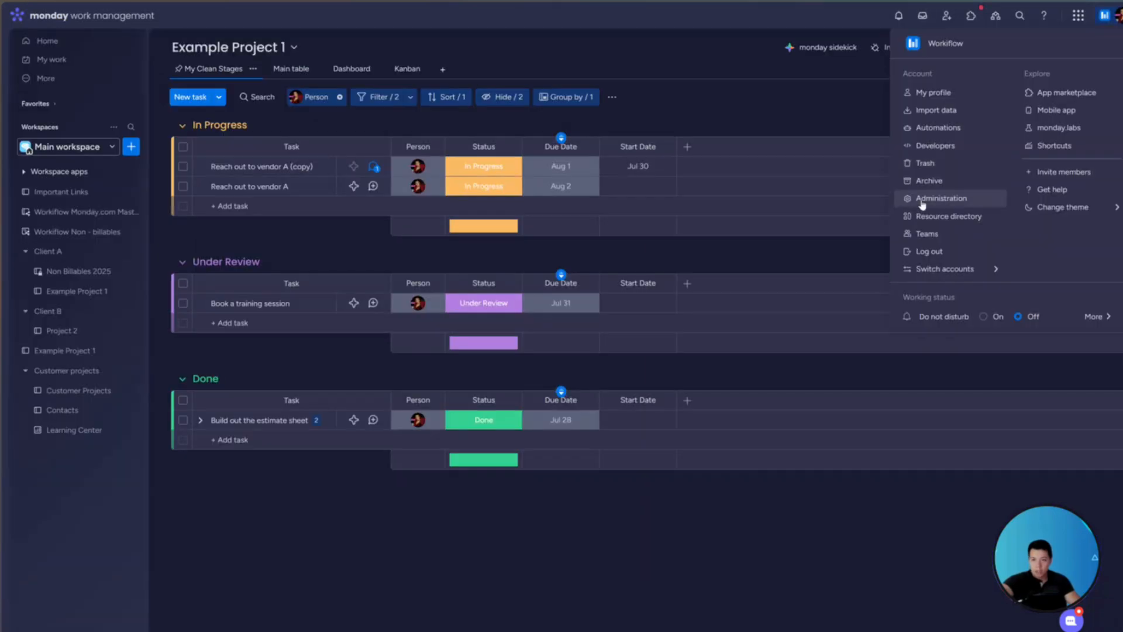
left_click(927, 165)
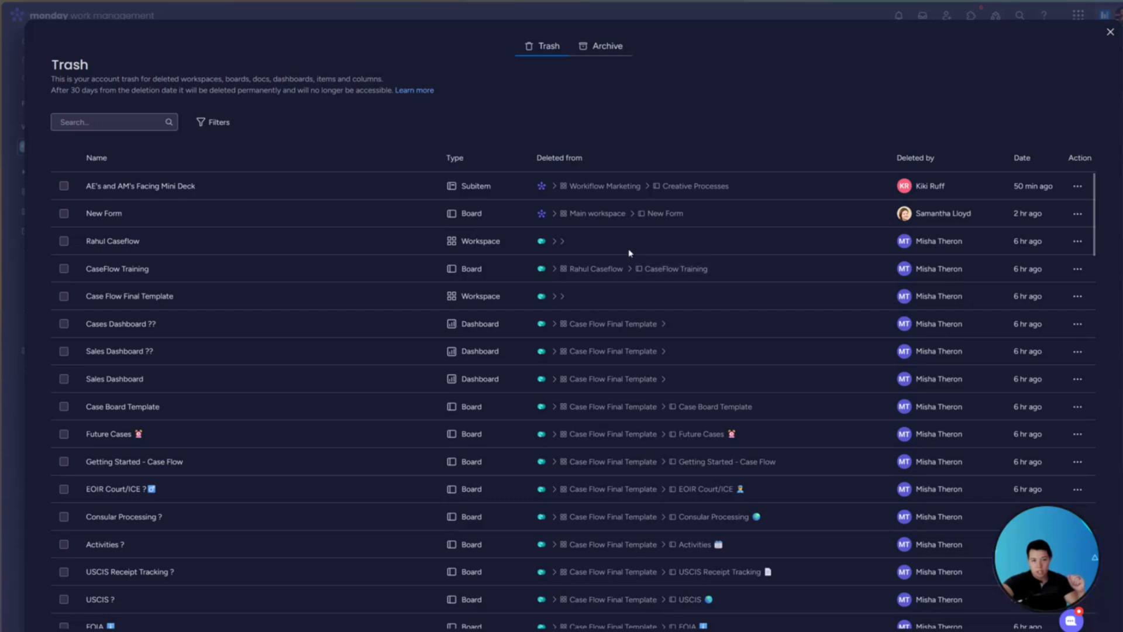
left_click(590, 46)
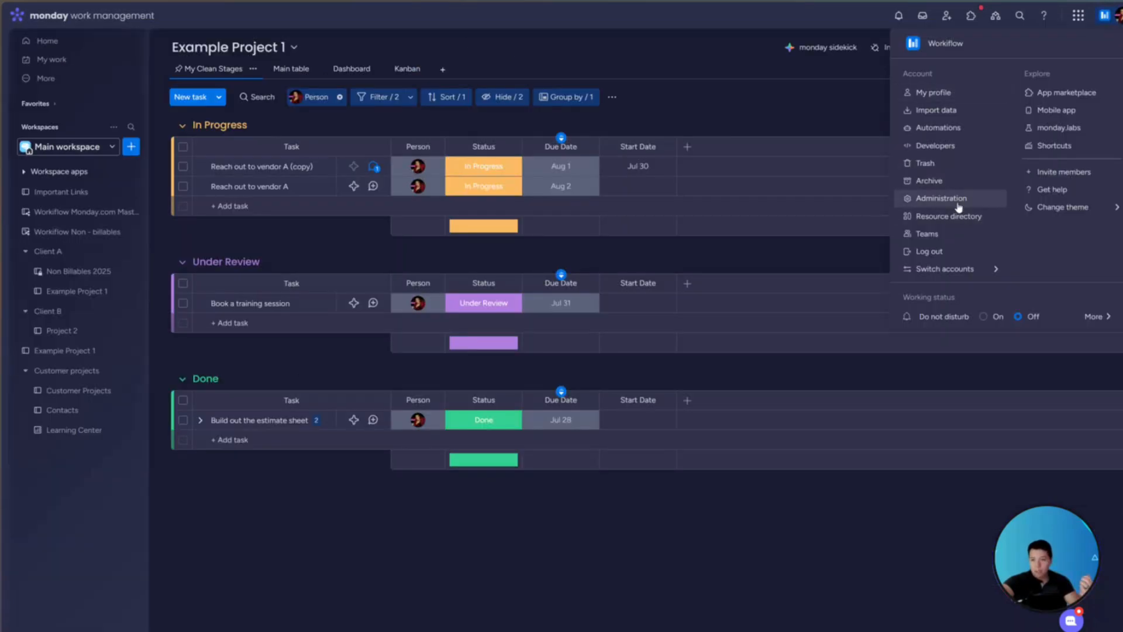
Step: Open the account administration and review the general profile, account and work schedule settings
left_click(957, 204)
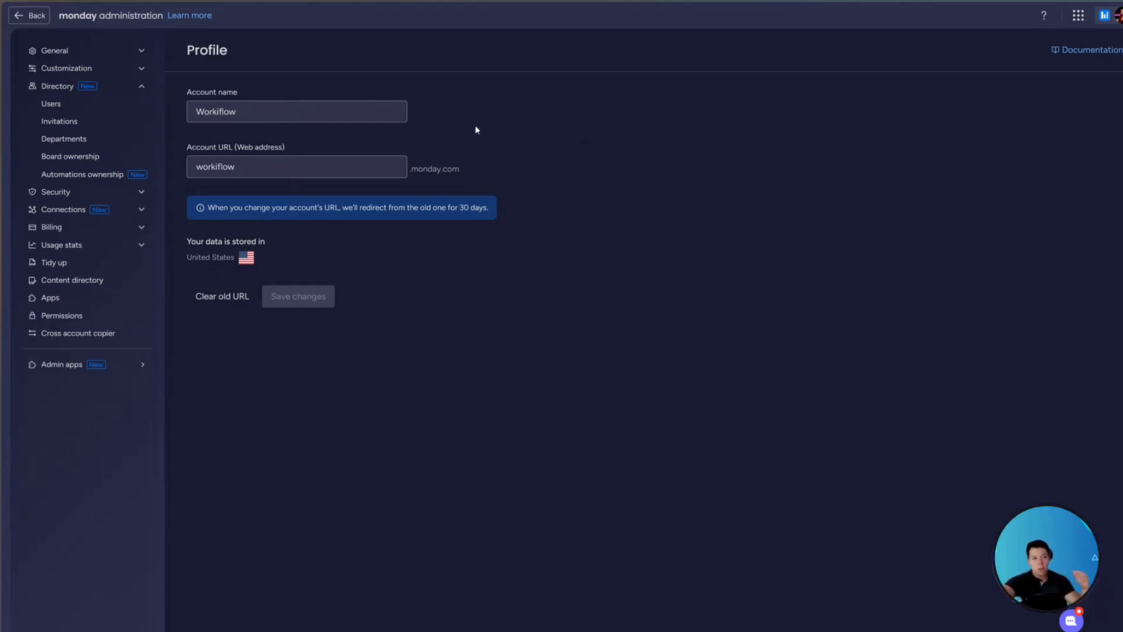
left_click(135, 56)
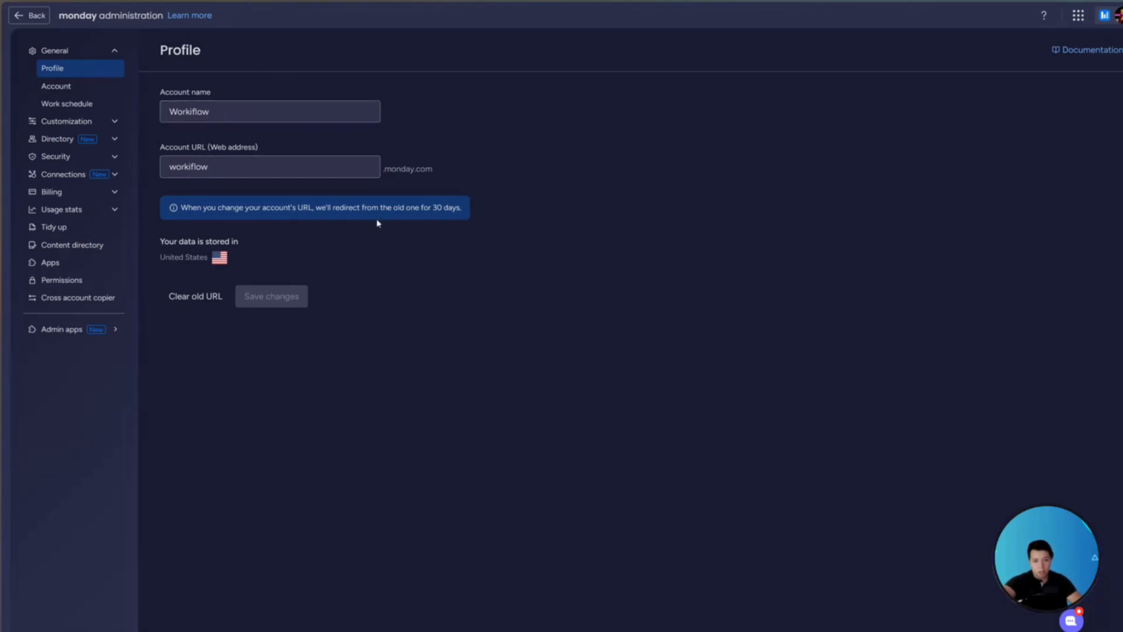
left_click(55, 86)
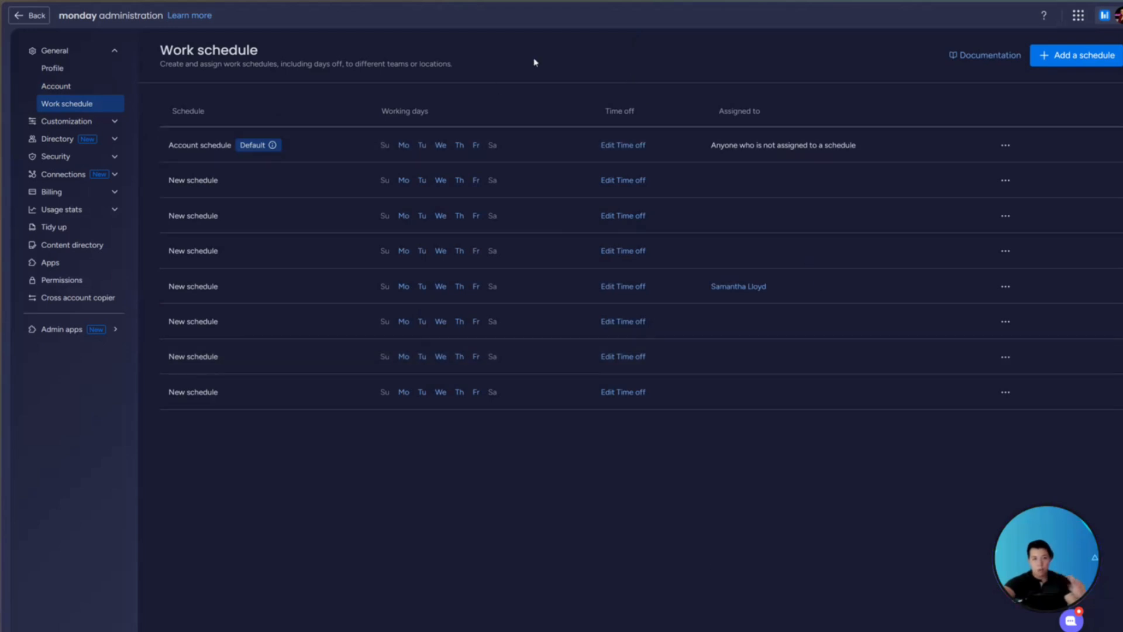
Step: Review the administration's customization settings for branding, announcements, features and boards
left_click(105, 119)
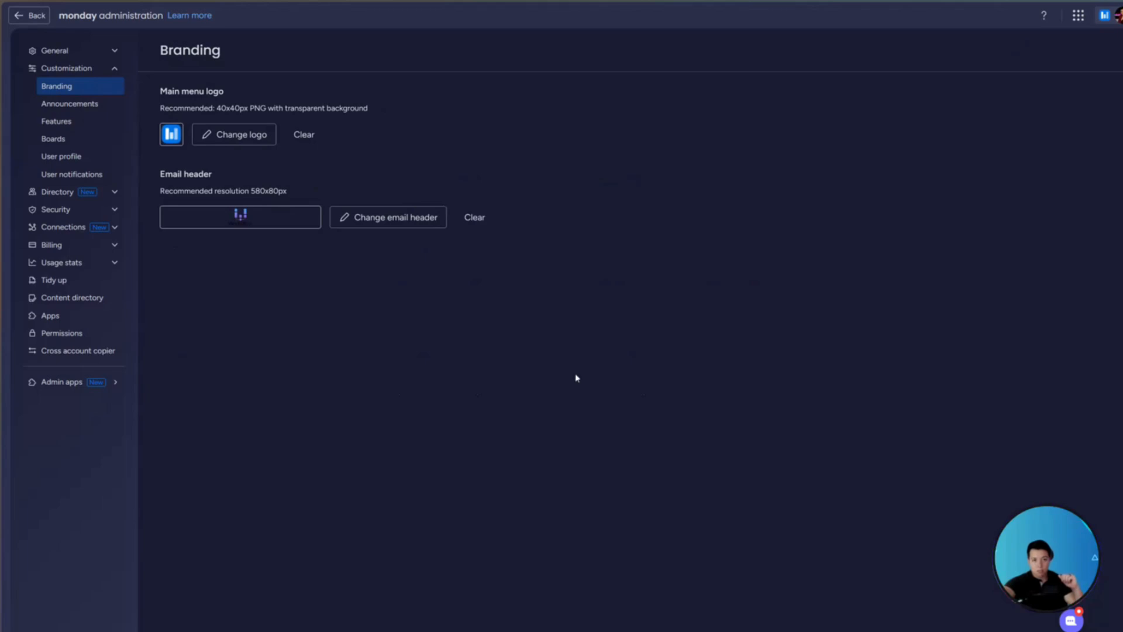
left_click(56, 105)
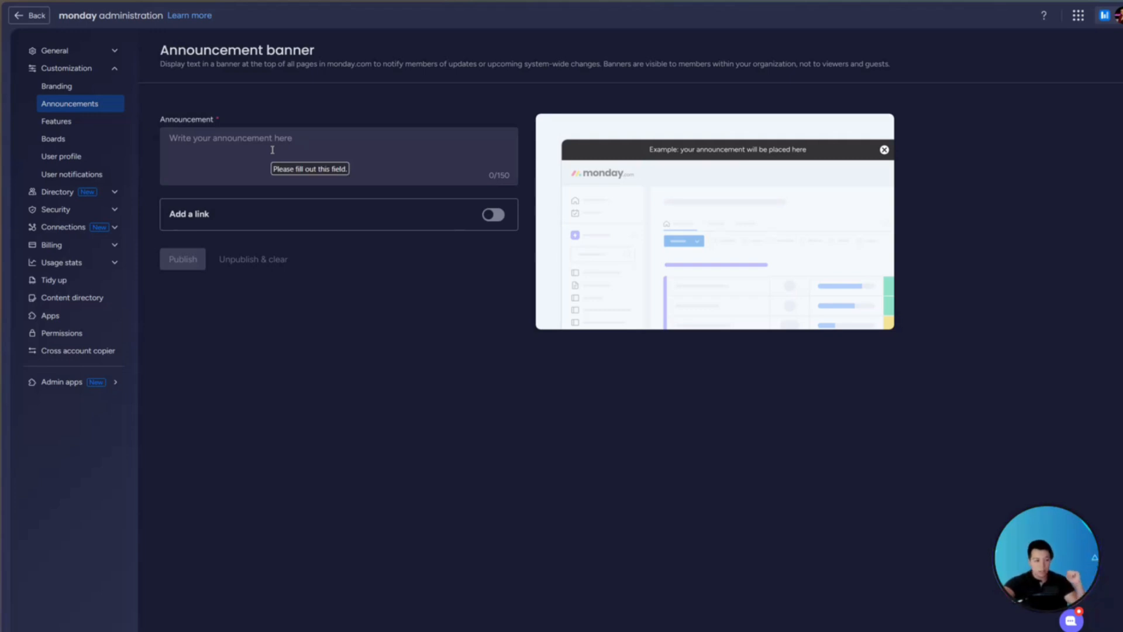
left_click(58, 121)
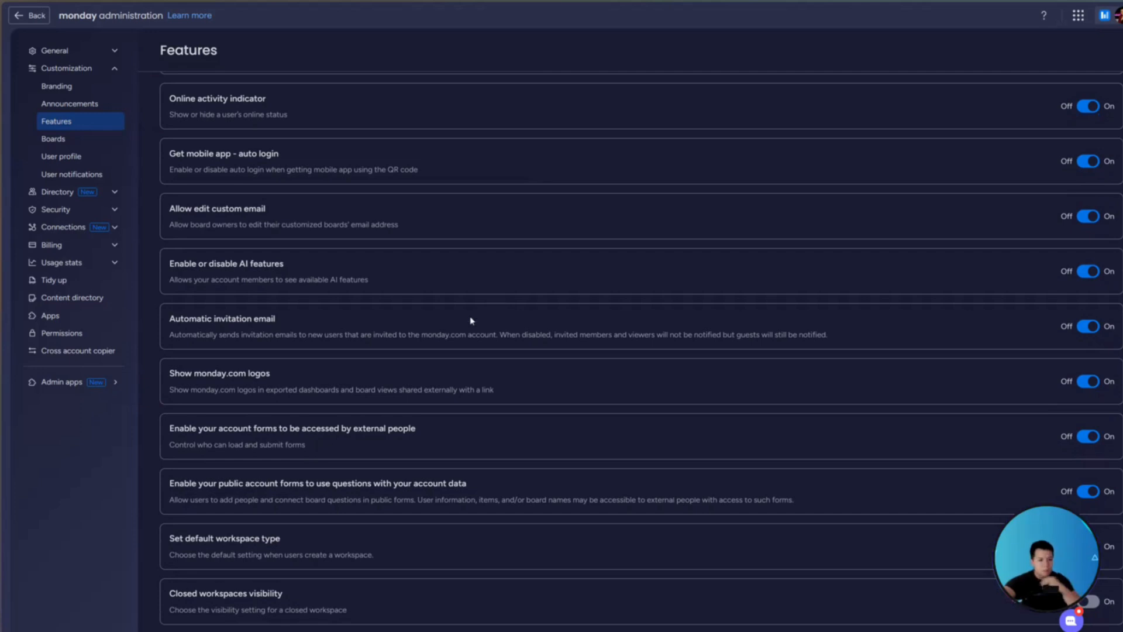
scroll(473, 324, "up", 5)
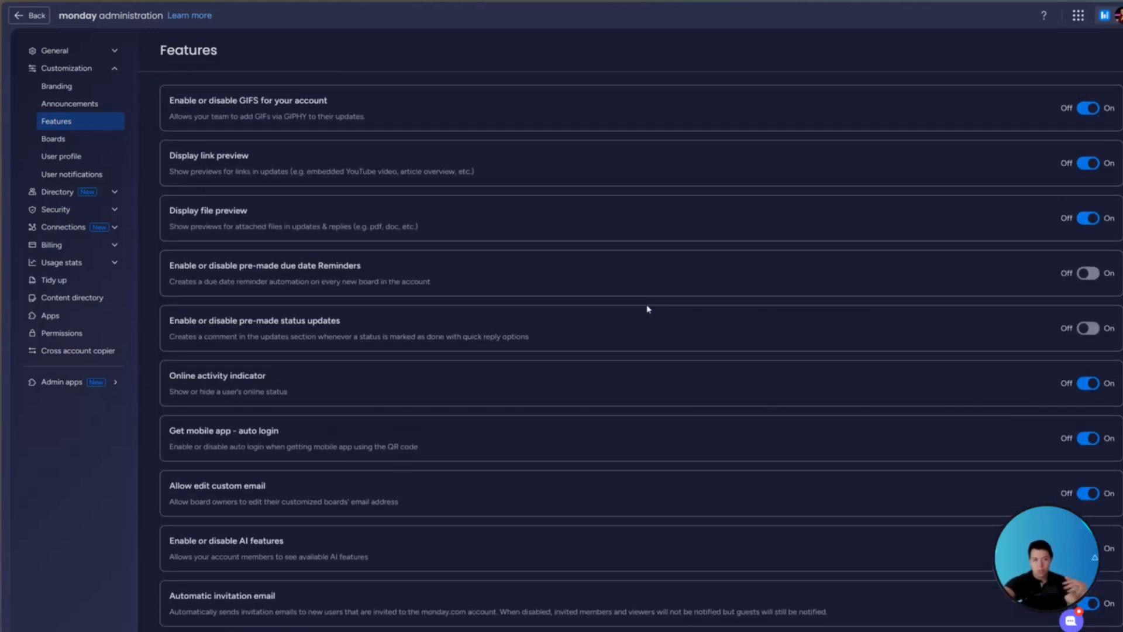
left_click(58, 139)
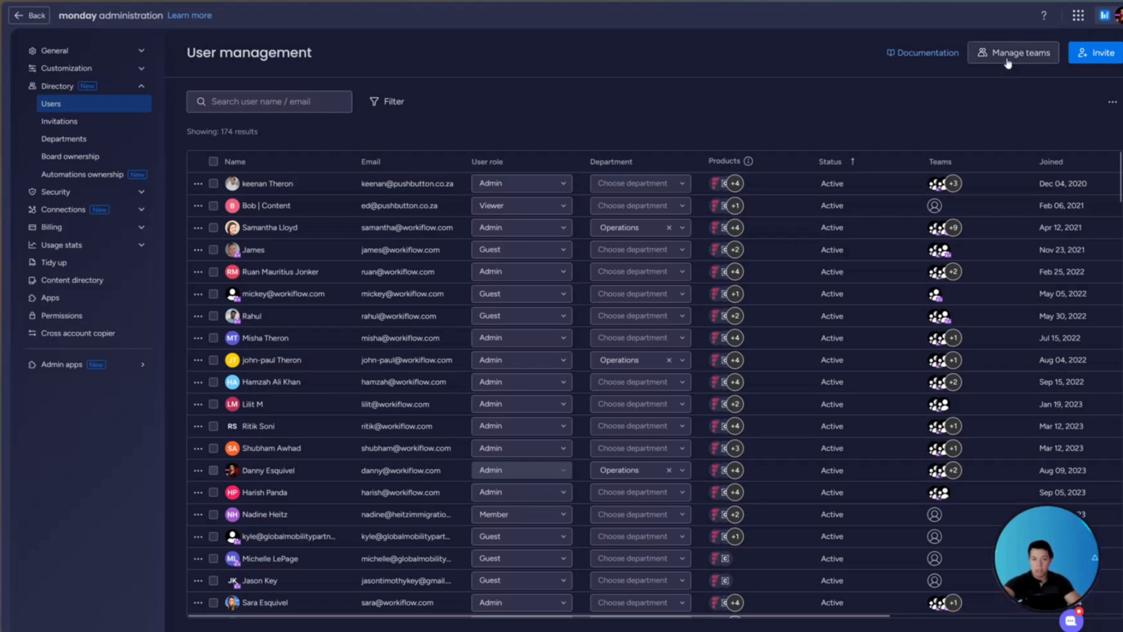
Step: Open the Invite to monday form from user management and examine its user role and product options
left_click(1103, 54)
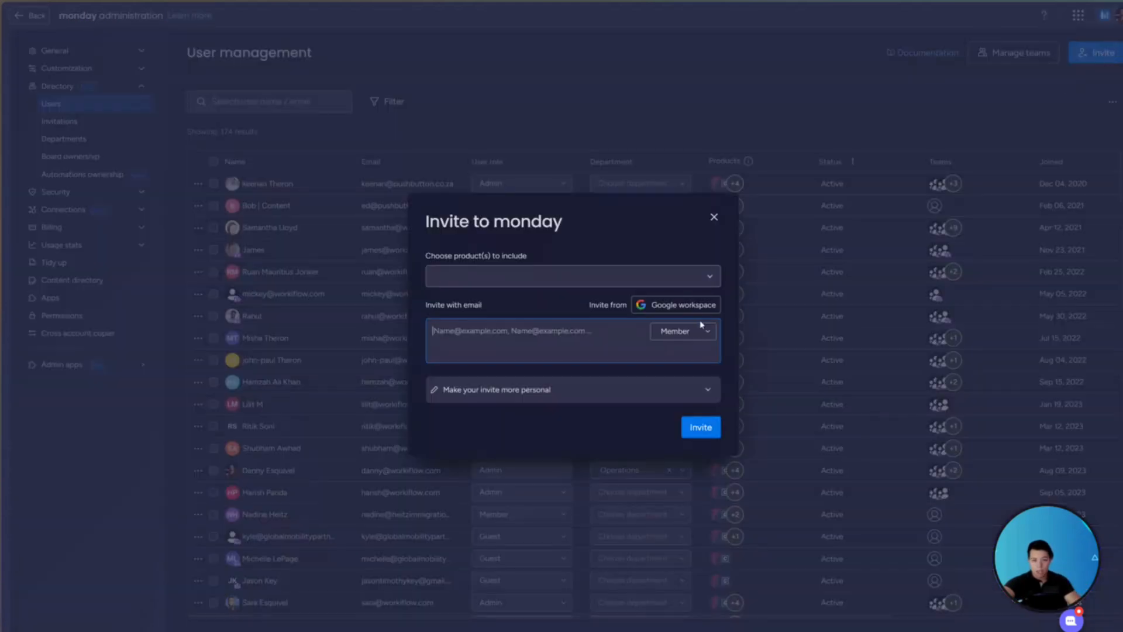
left_click(684, 331)
left_click(692, 432)
left_click(497, 274)
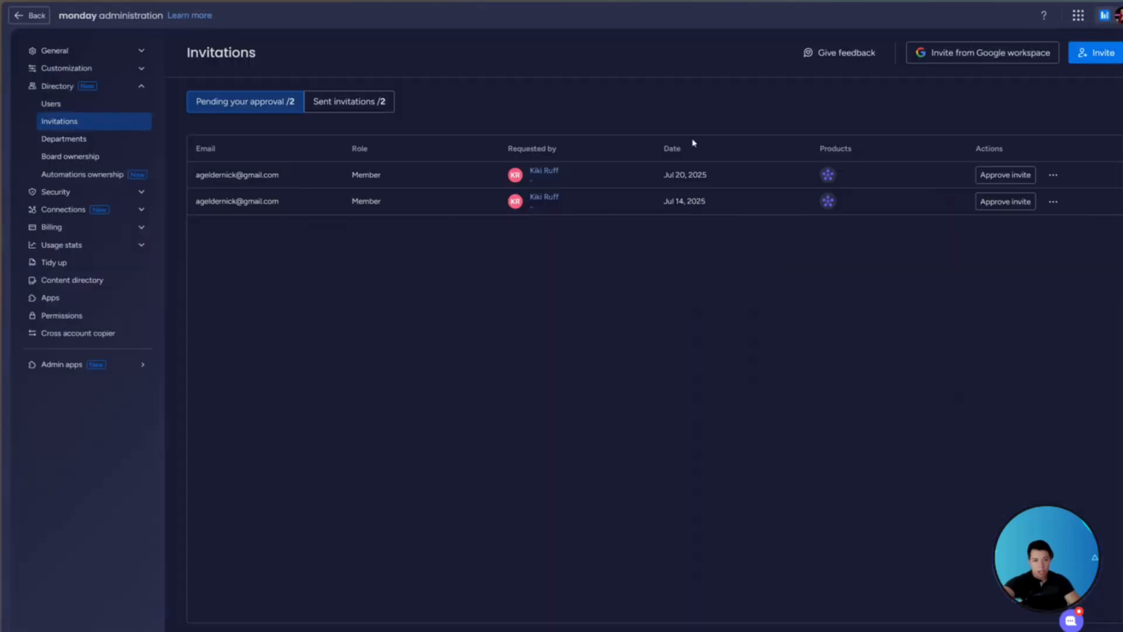
Step: View the directory's department management and board ownership settings
left_click(93, 140)
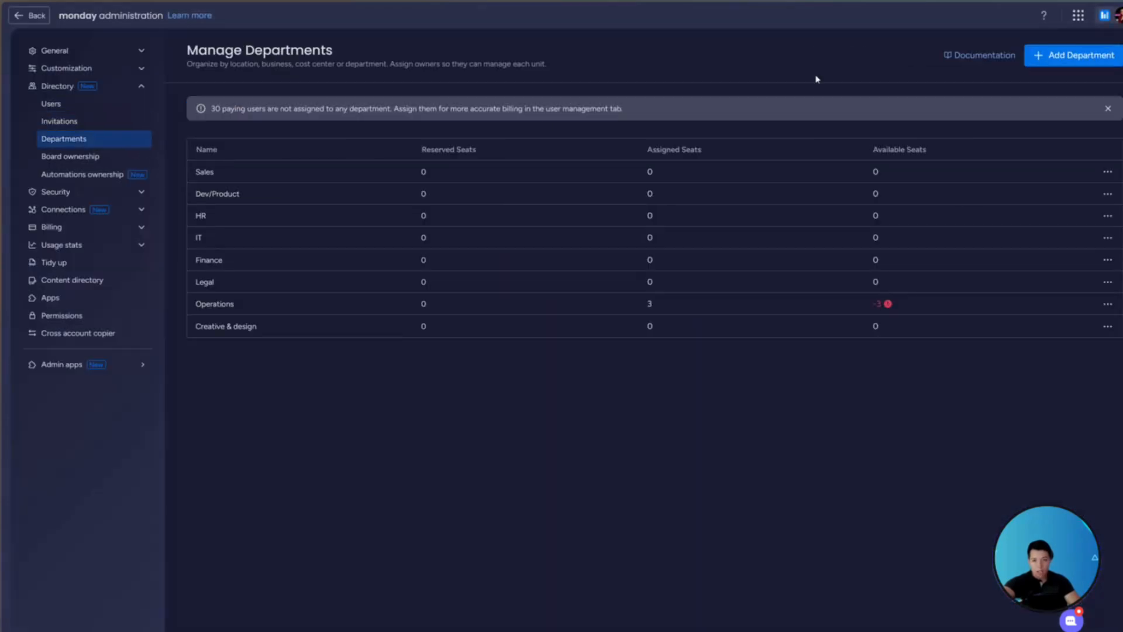
left_click(92, 156)
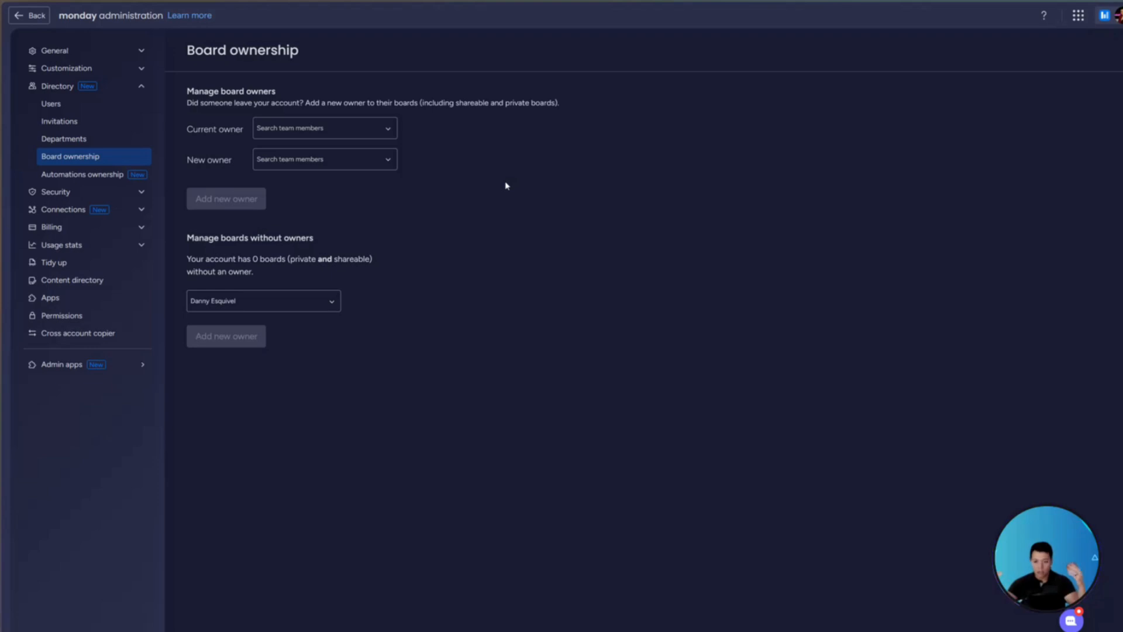
Step: Examine the current and new owner choices for transferring board ownership, and view the automation ownership settings
left_click(355, 132)
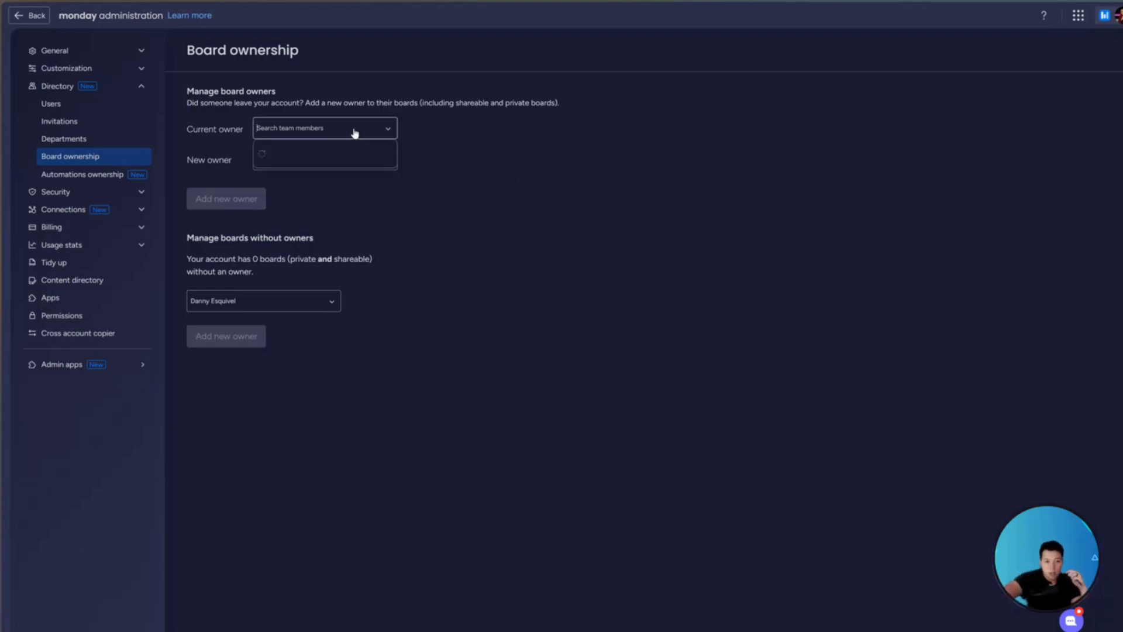
left_click(351, 169)
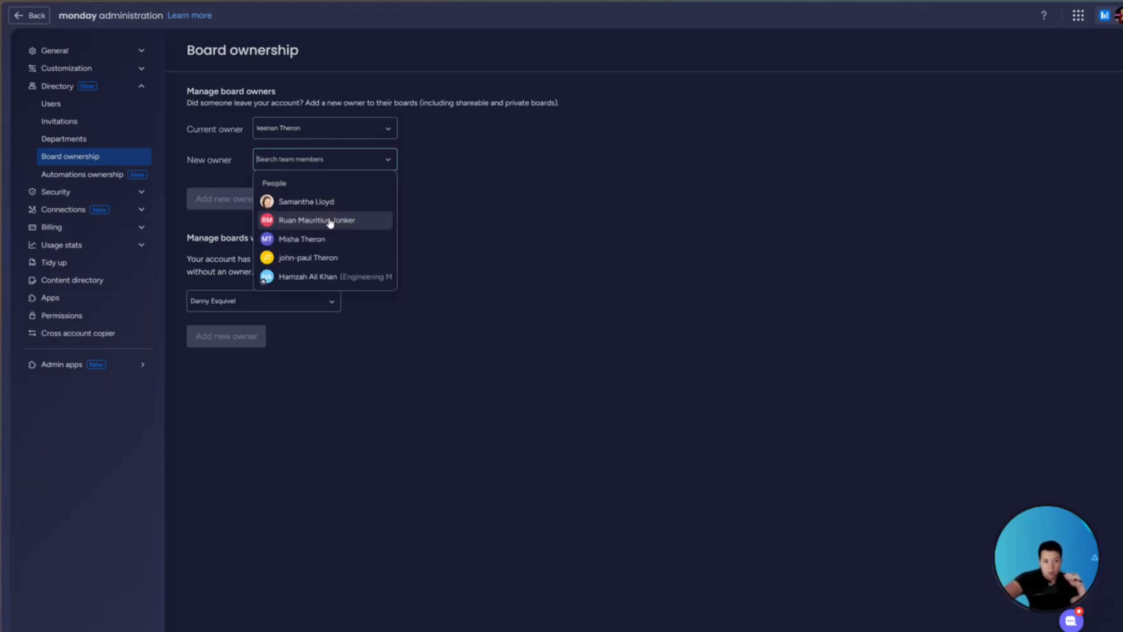
left_click(232, 200)
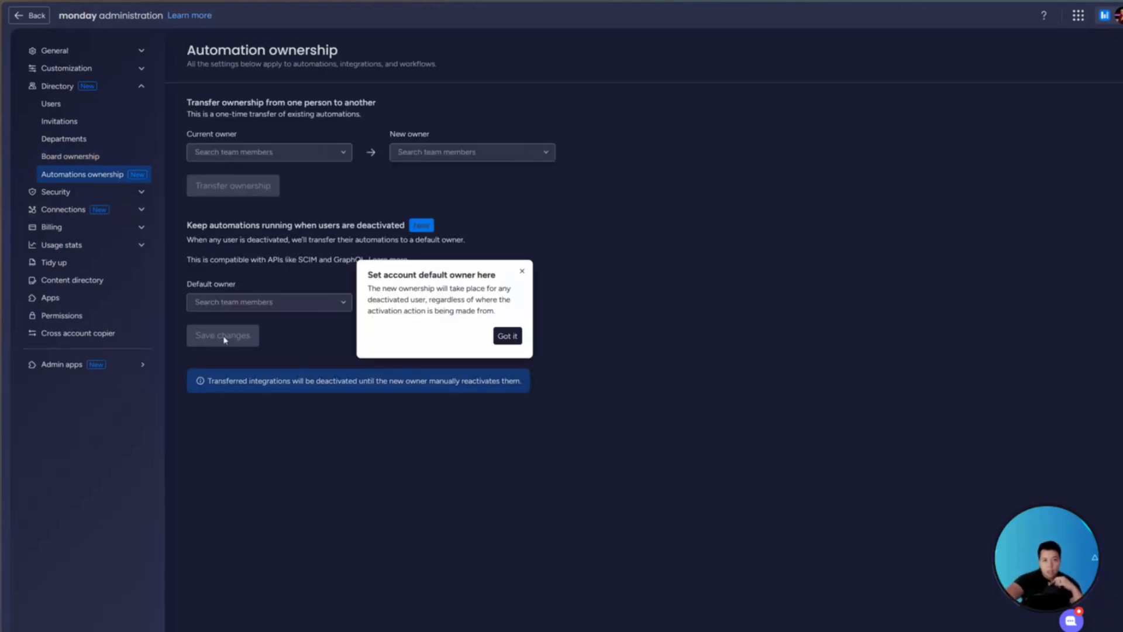
left_click(508, 335)
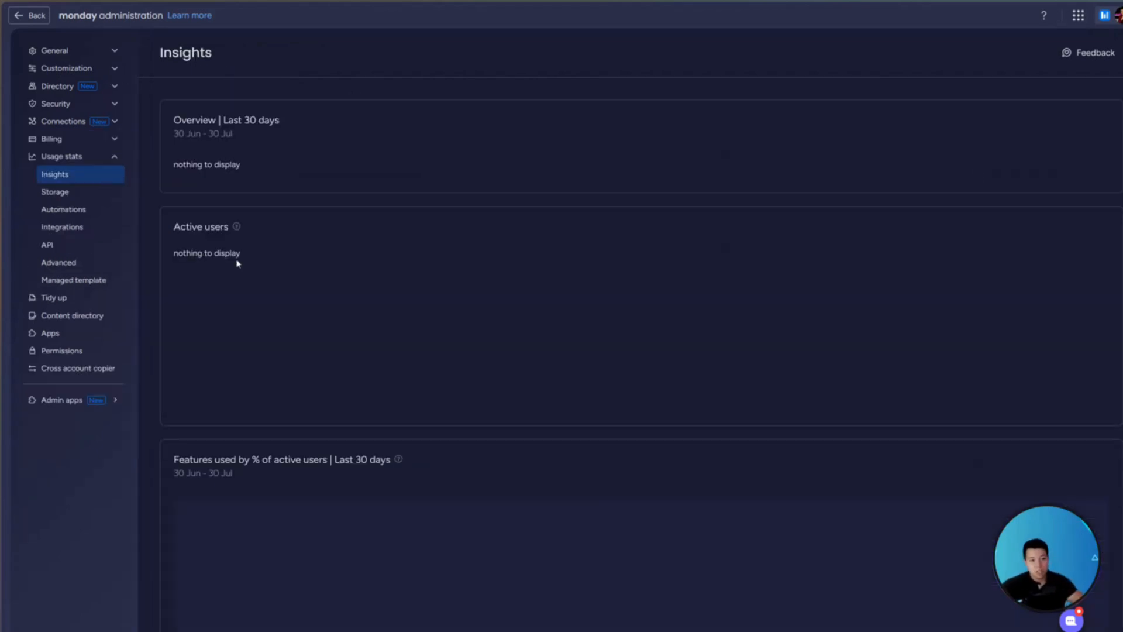
Step: Review the account's usage insights, including the 30-day overview, active users and features used
scroll(595, 233, "down", 6)
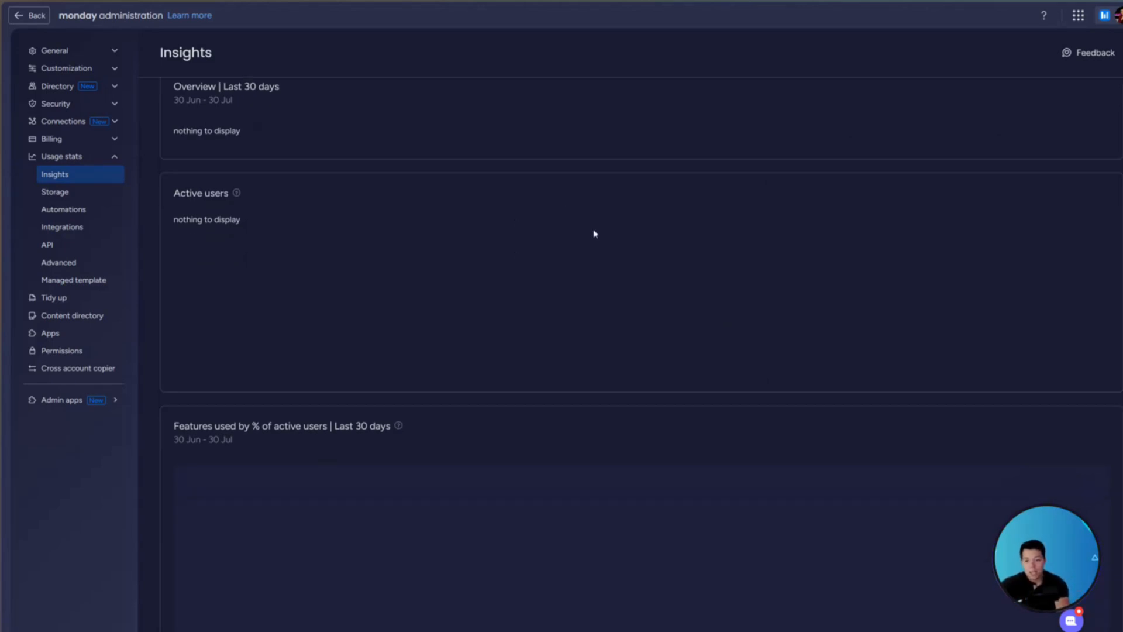
scroll(480, 316, "up", 6)
scroll(530, 331, "up", 1)
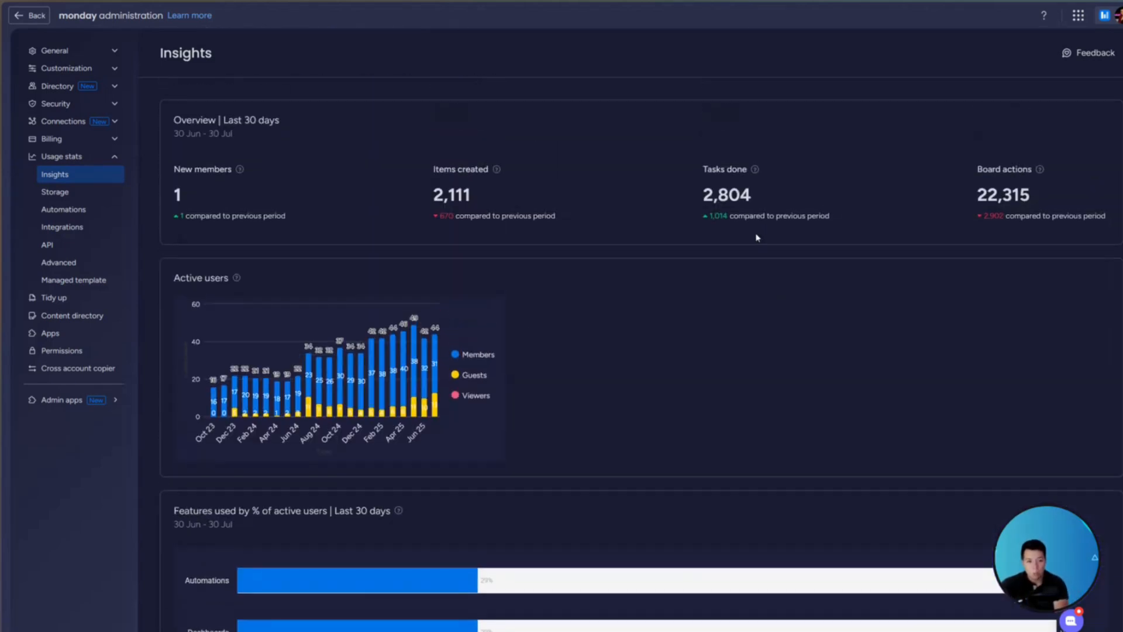
scroll(173, 389, "down", 8)
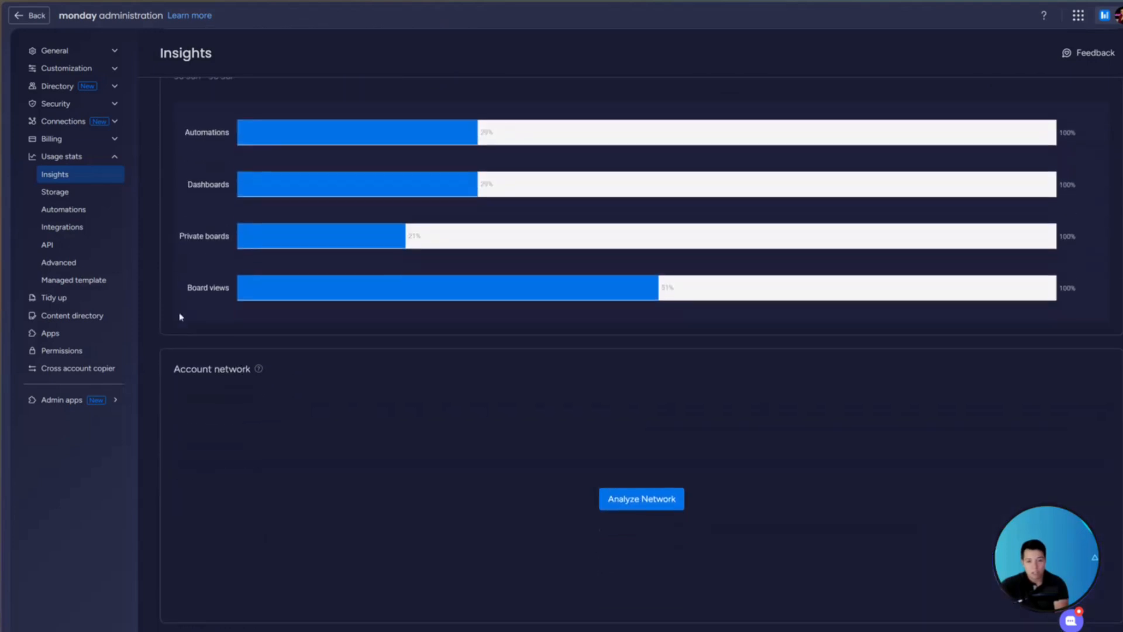
scroll(173, 389, "up", 8)
Step: Review the usage stats for storage, automations and integrations
left_click(80, 193)
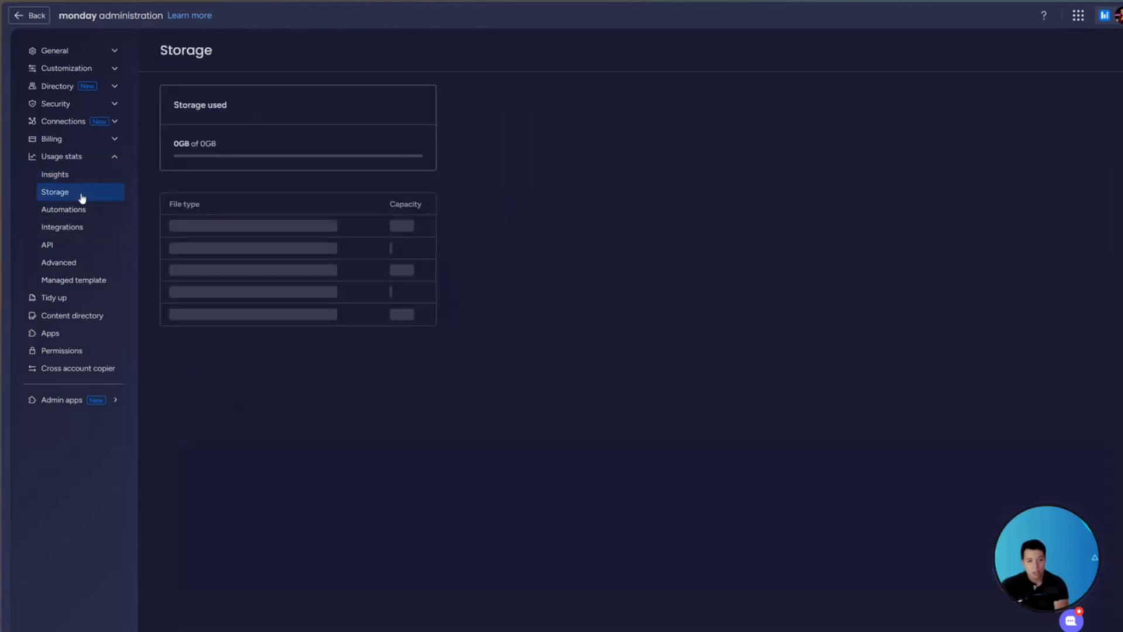
left_click(82, 209)
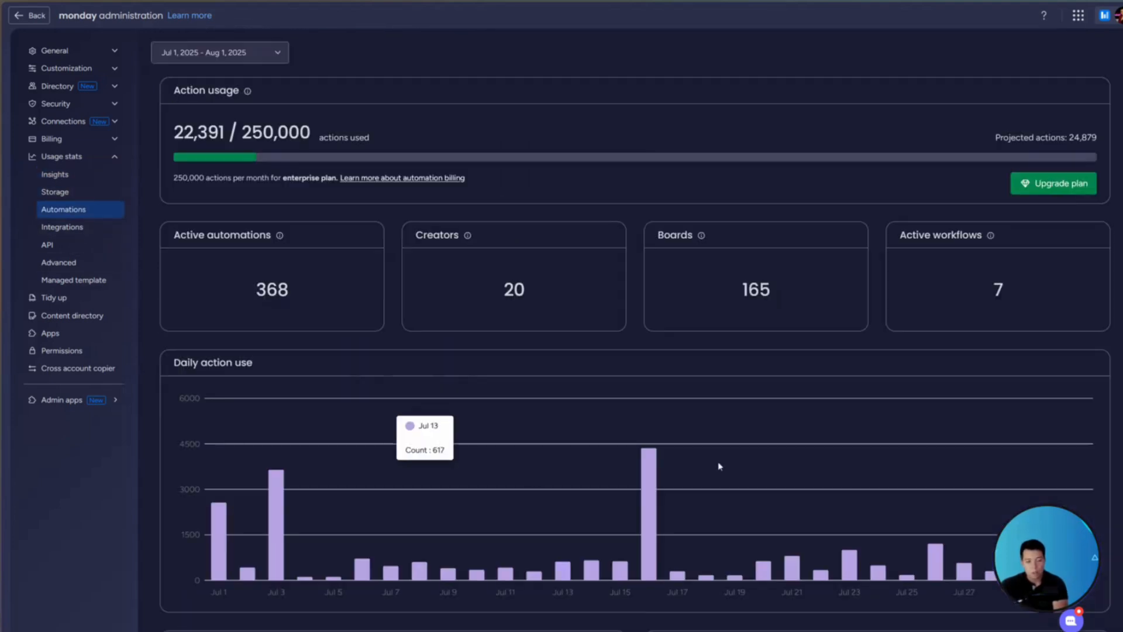
scroll(662, 354, "down", 2)
left_click(62, 227)
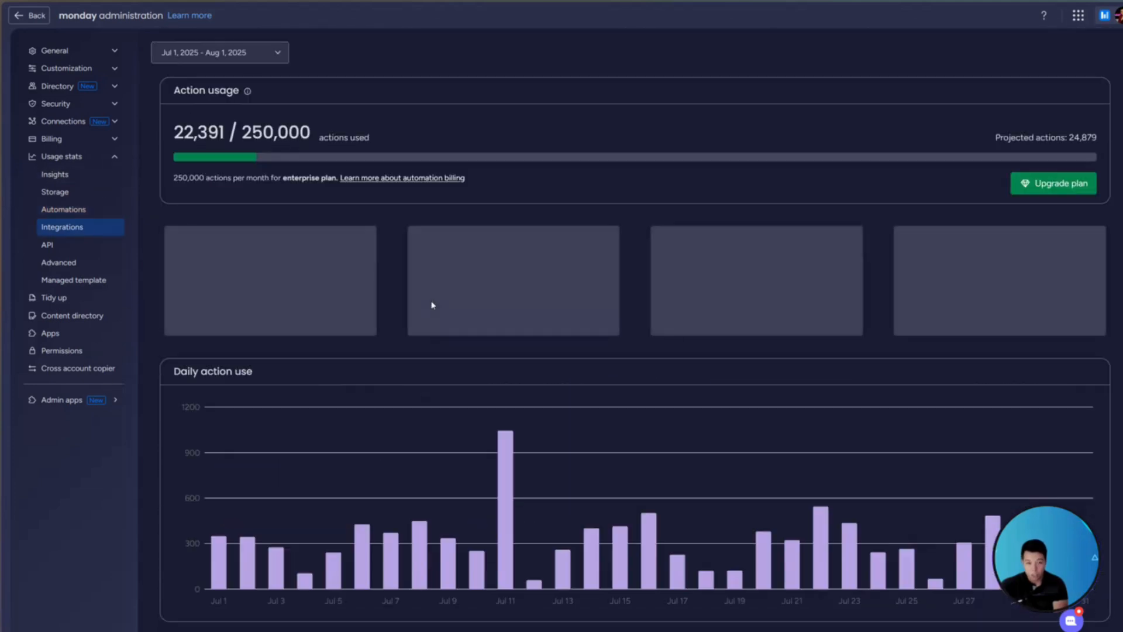
scroll(193, 343, "down", 5)
scroll(193, 343, "down", 3)
Step: Review the platform API analytics in the usage stats
left_click(89, 250)
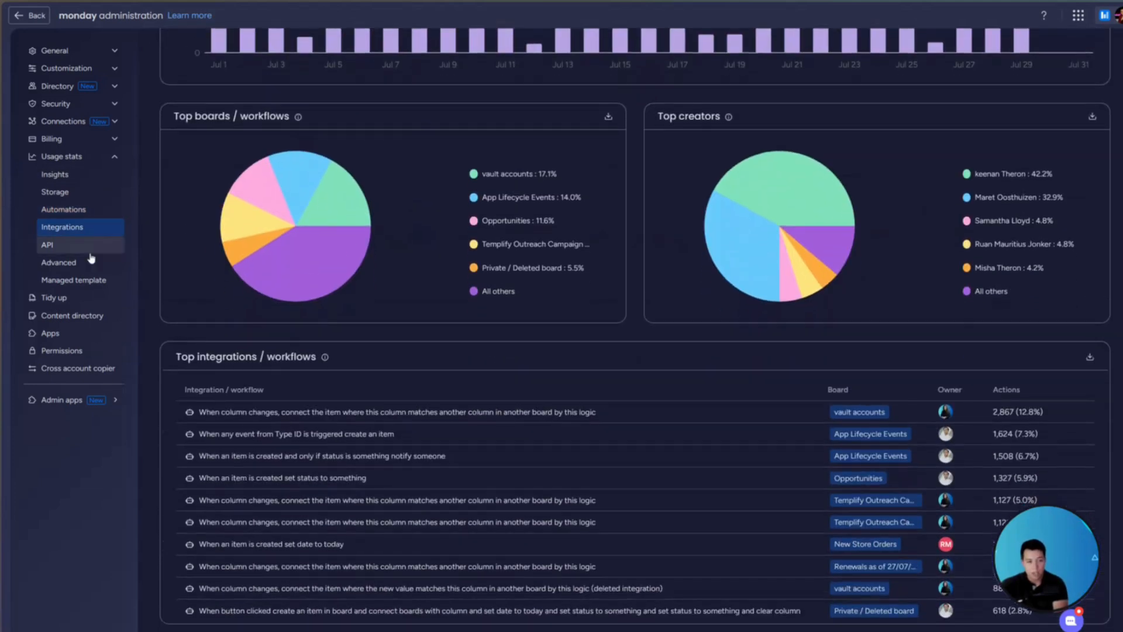
left_click_drag(60, 266, 435, 133)
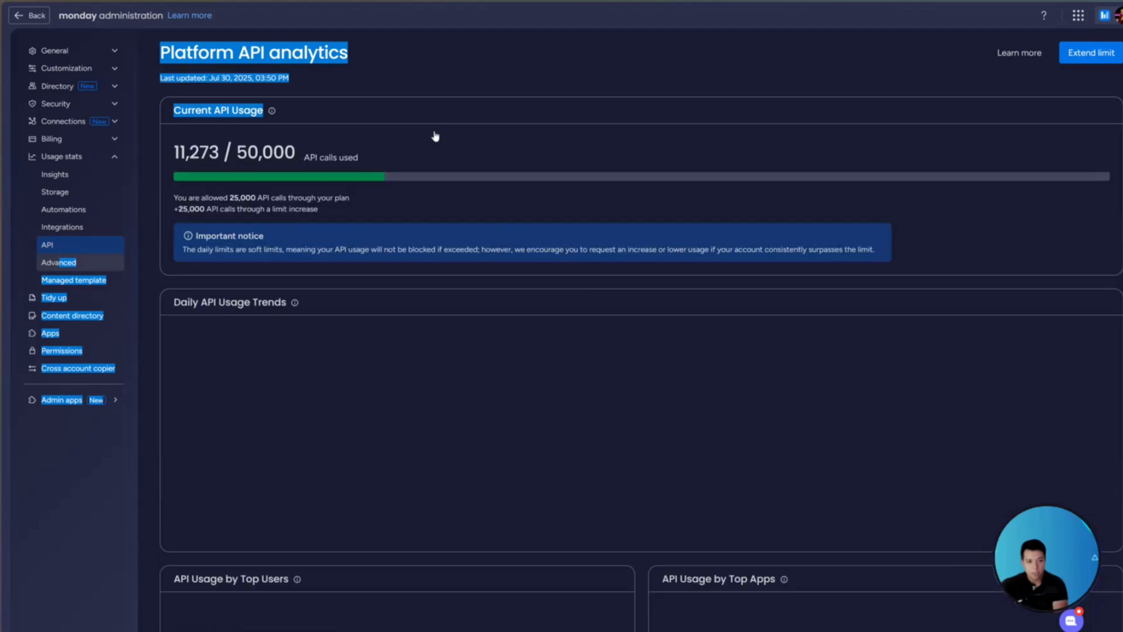
left_click(46, 245)
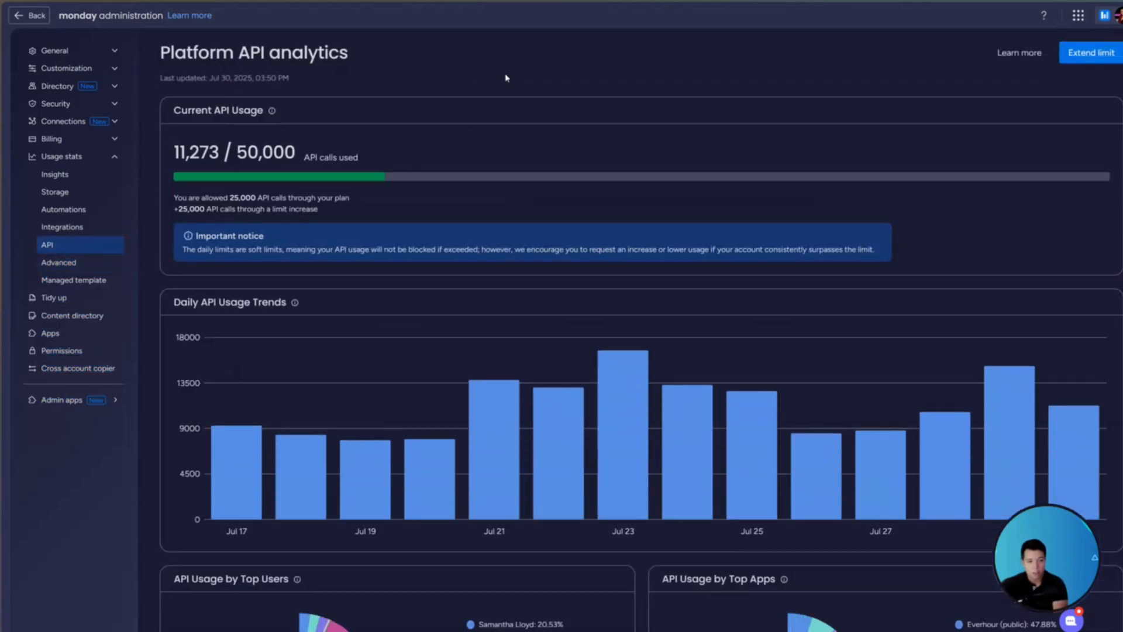
scroll(281, 219, "down", 3)
Step: Examine the advanced usage stats for trending boards, top creators and communicators, and view the managed template usage
left_click(76, 263)
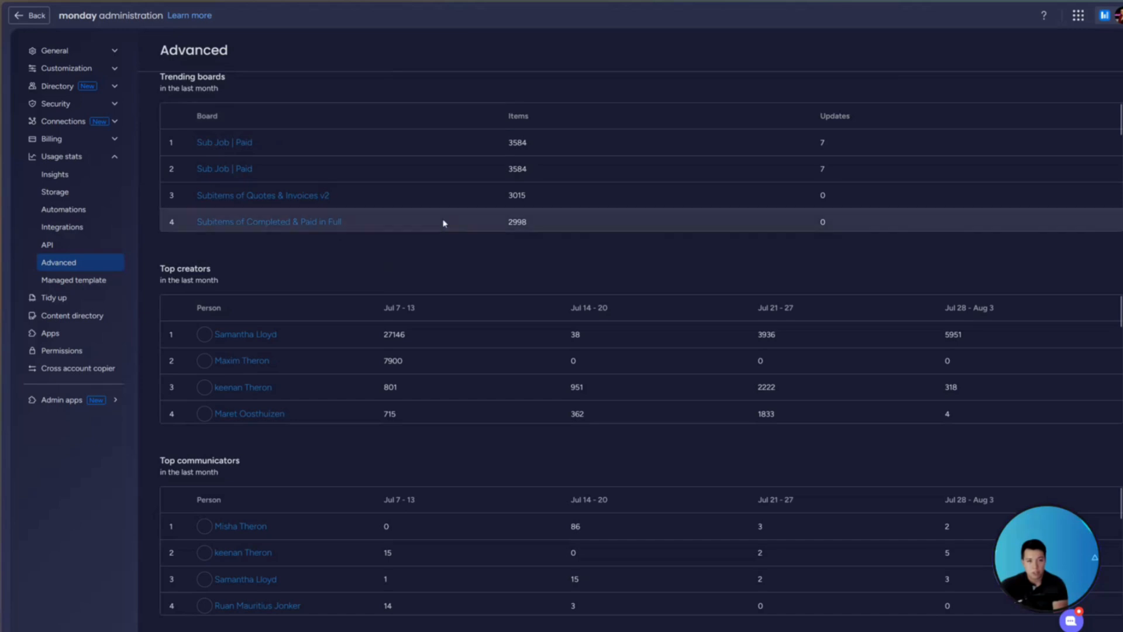
scroll(444, 221, "down", 5)
scroll(426, 326, "down", 5)
scroll(334, 521, "down", 3)
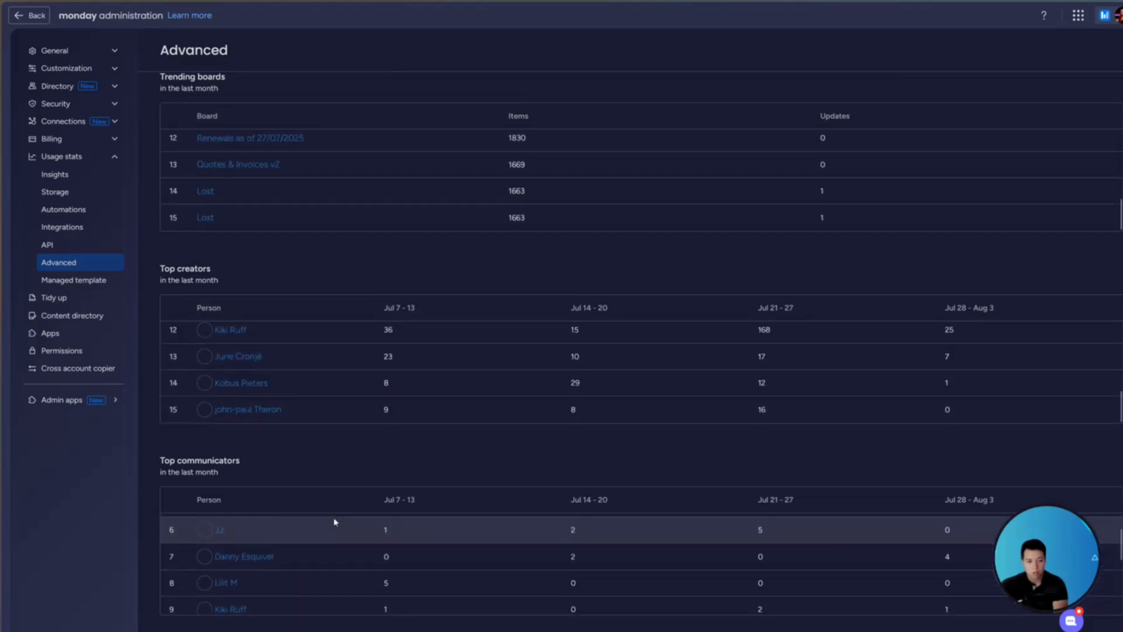
left_click(88, 280)
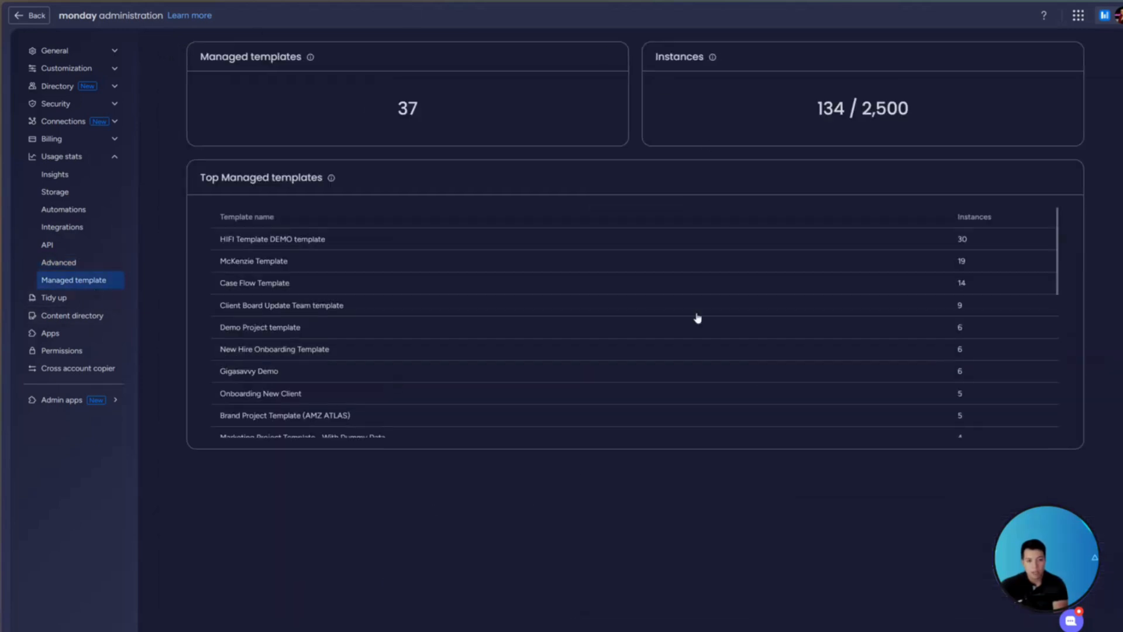
Step: View the Tidy up page and browse the workspaces in the content directory
left_click(64, 297)
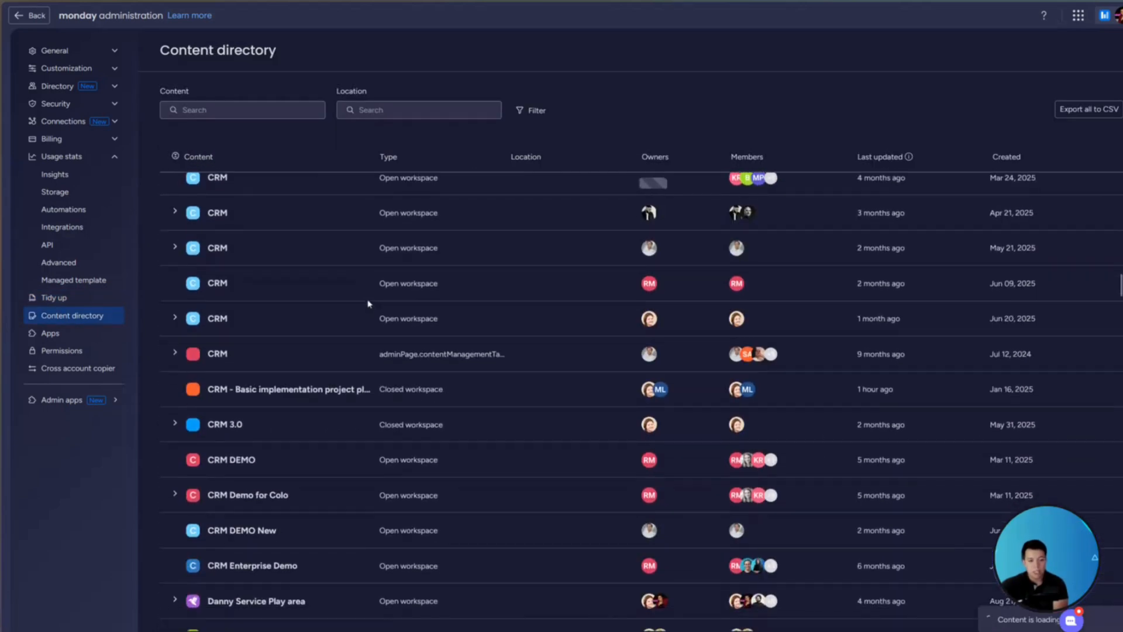
scroll(368, 304, "down", 6)
scroll(372, 295, "up", 20)
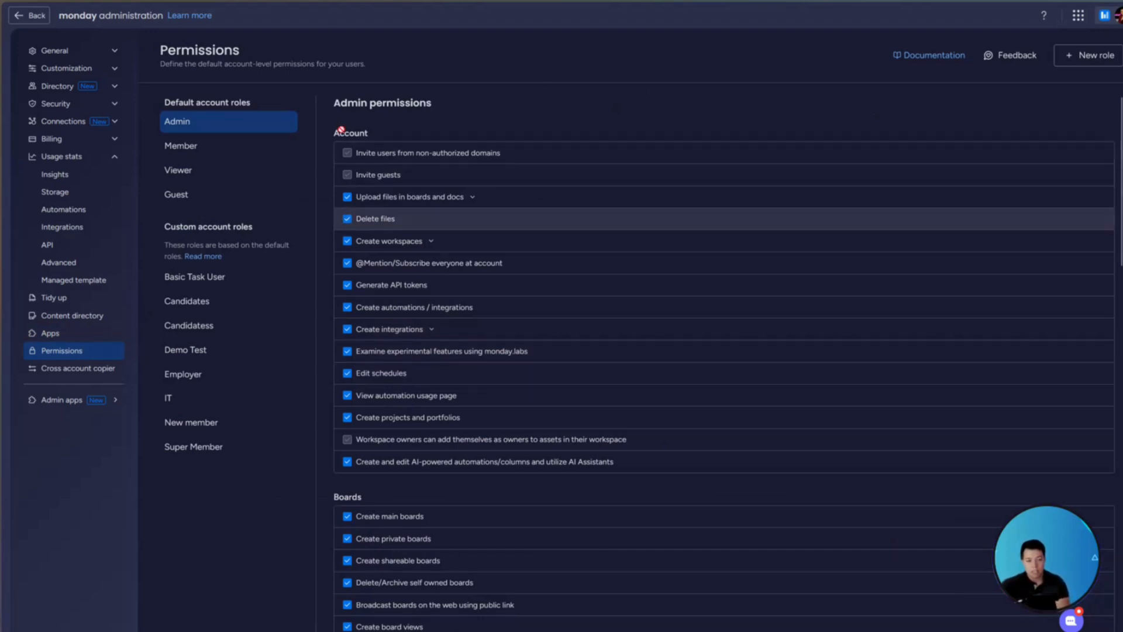
Step: Review the billing overview's plan details and product subscriptions
left_click(97, 143)
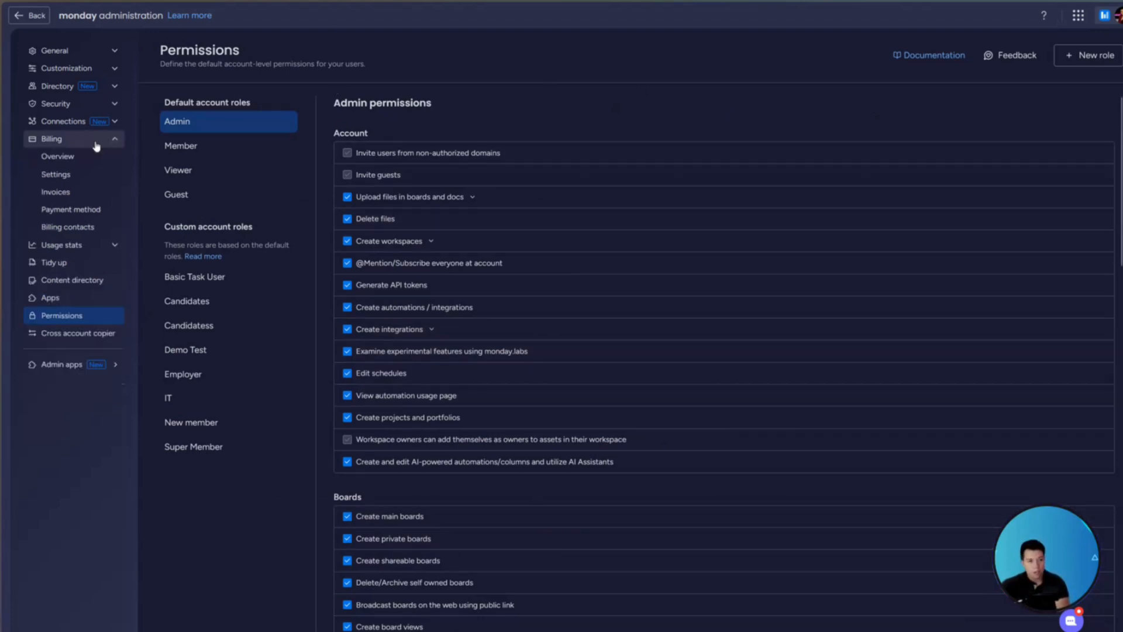
left_click(84, 157)
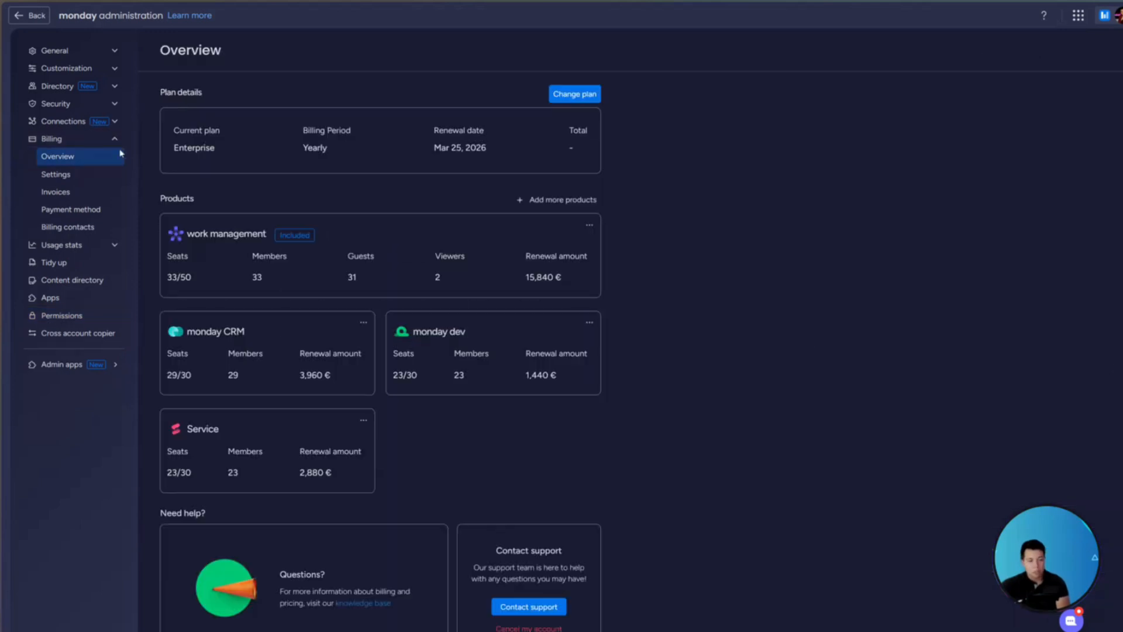
scroll(579, 402, "down", 1)
scroll(585, 351, "up", 1)
scroll(724, 184, "down", 1)
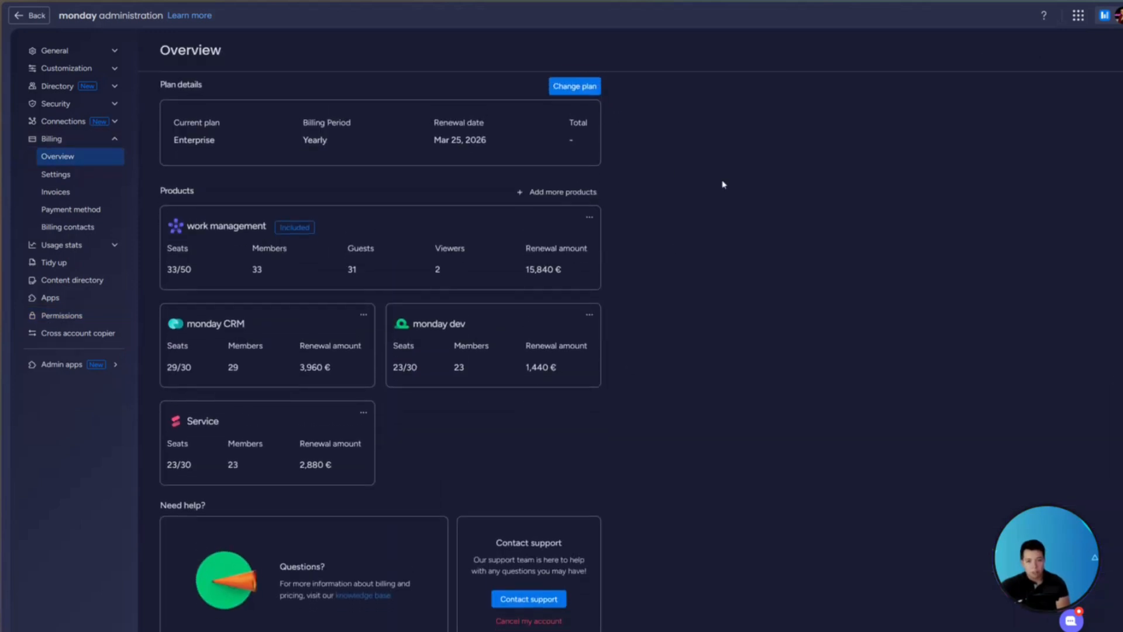
scroll(723, 185, "down", 1)
scroll(455, 405, "up", 1)
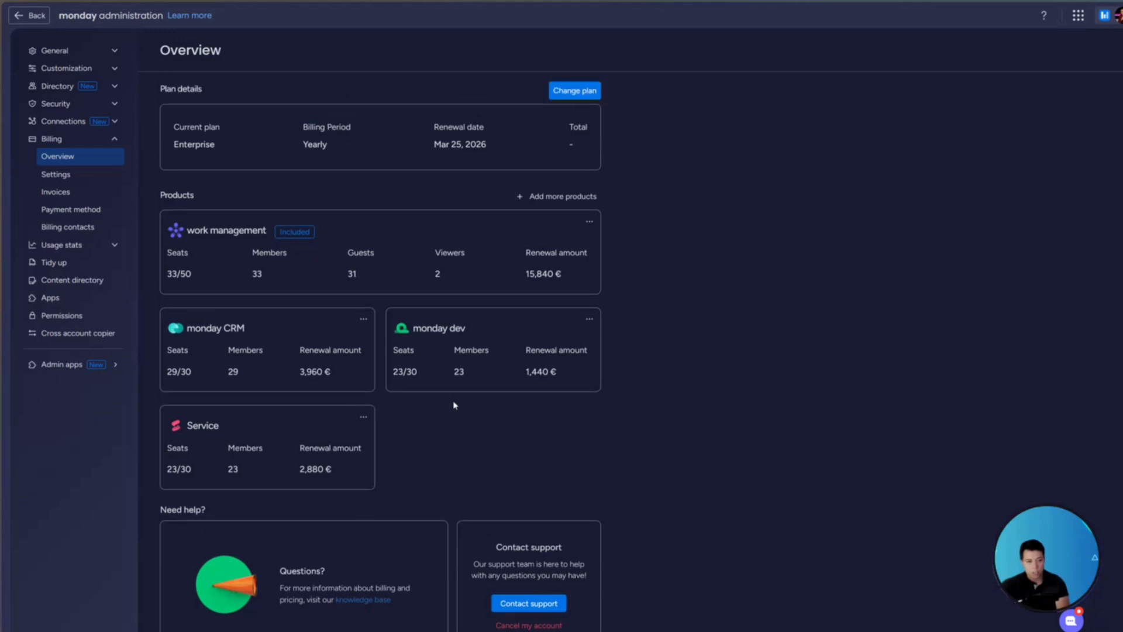